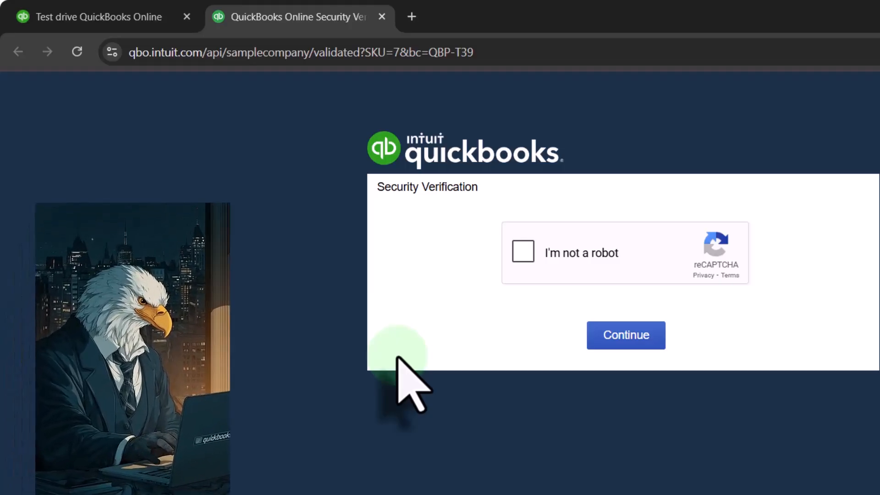
Pass the robot verification to load the QuickBooks sample company and close the test drive help article
left_click(519, 256)
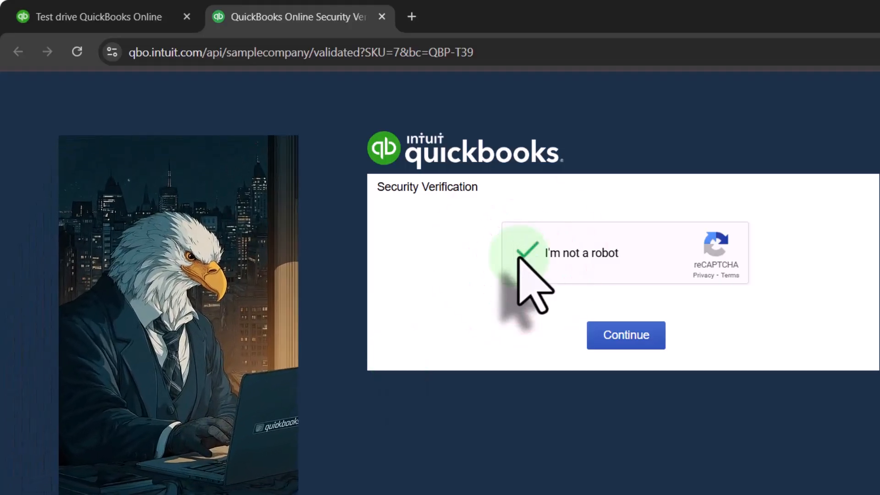
left_click(619, 344)
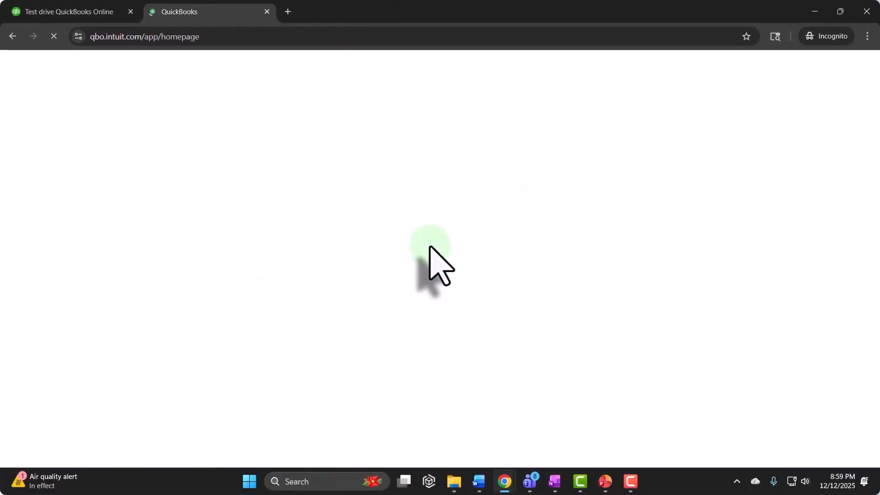
left_click(114, 15)
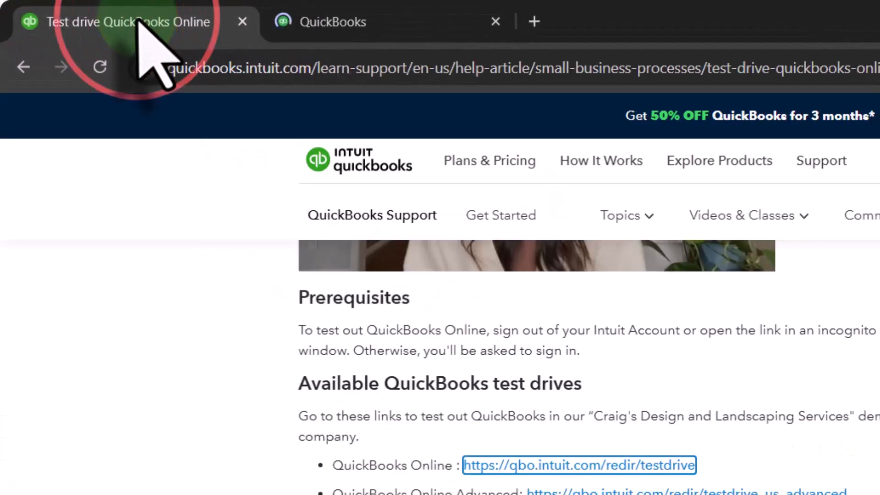
left_click(243, 22)
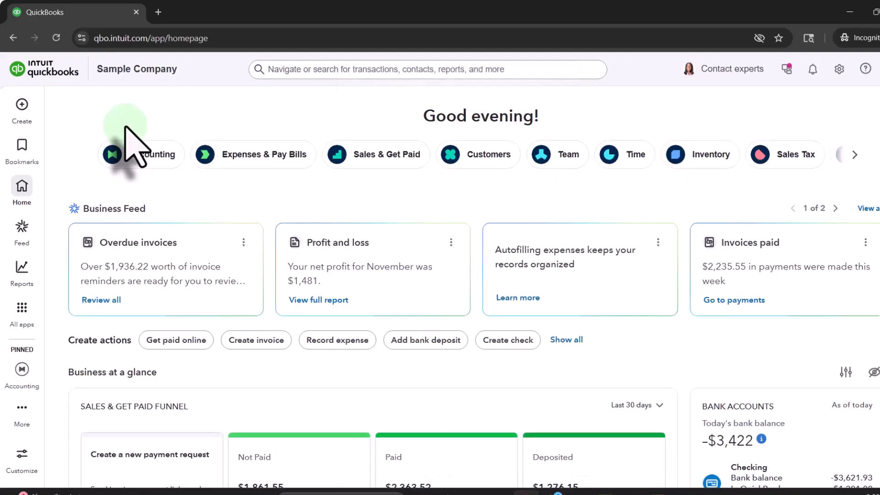
Open the favorite Balance Sheet and Profit and Loss reports, each in its own browser tab
left_click(24, 269)
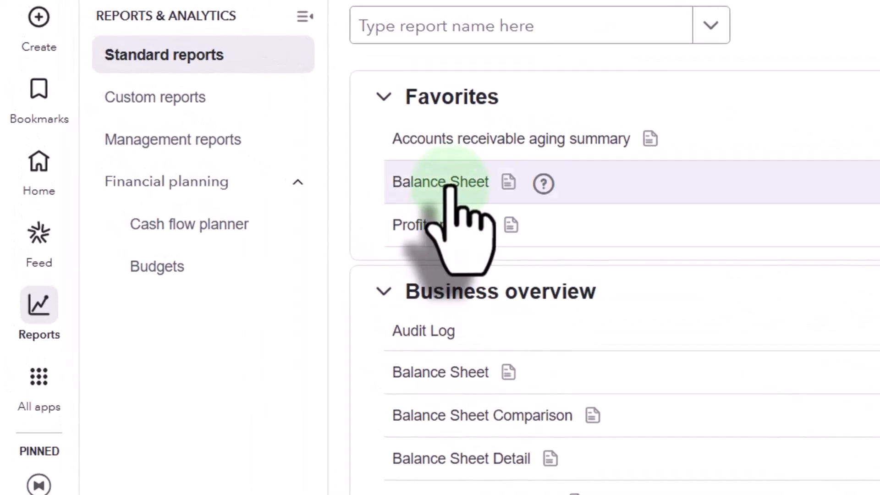
left_click(450, 187)
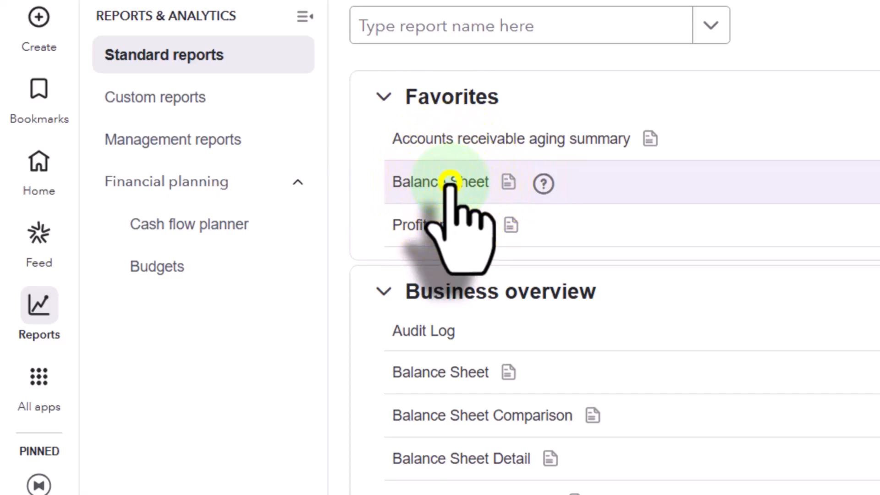
right_click(451, 187)
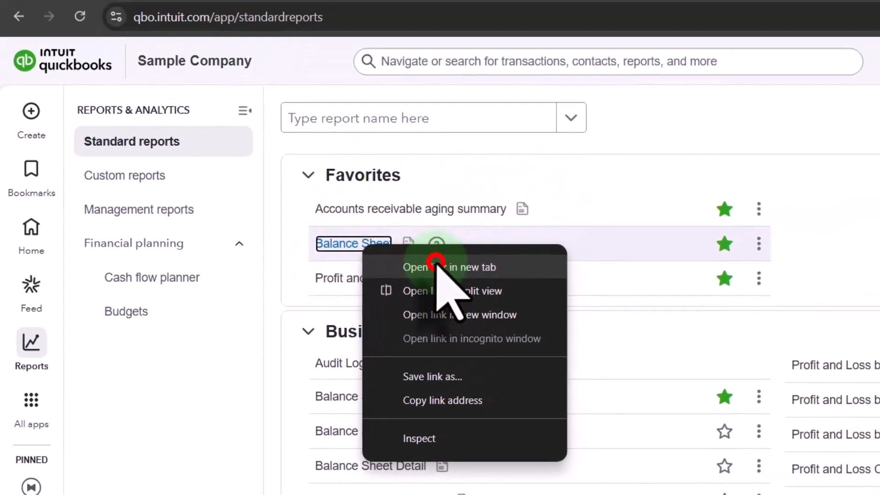
left_click(436, 263)
right_click(367, 280)
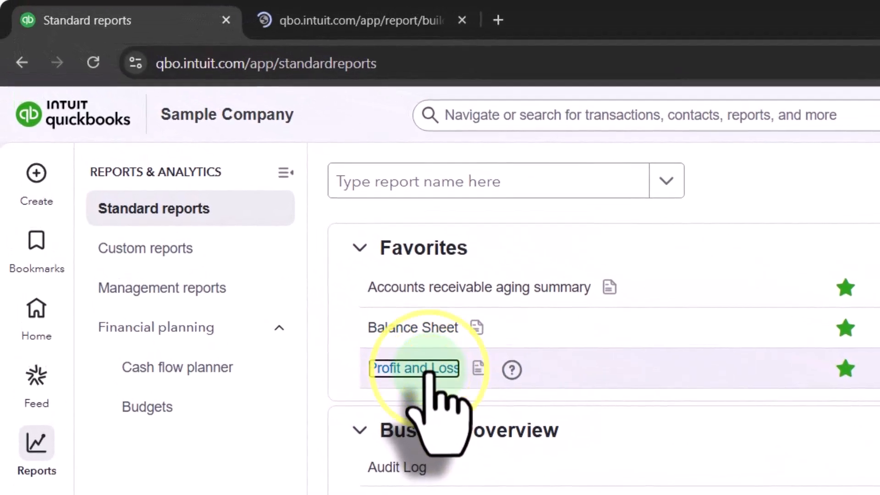
right_click(429, 373)
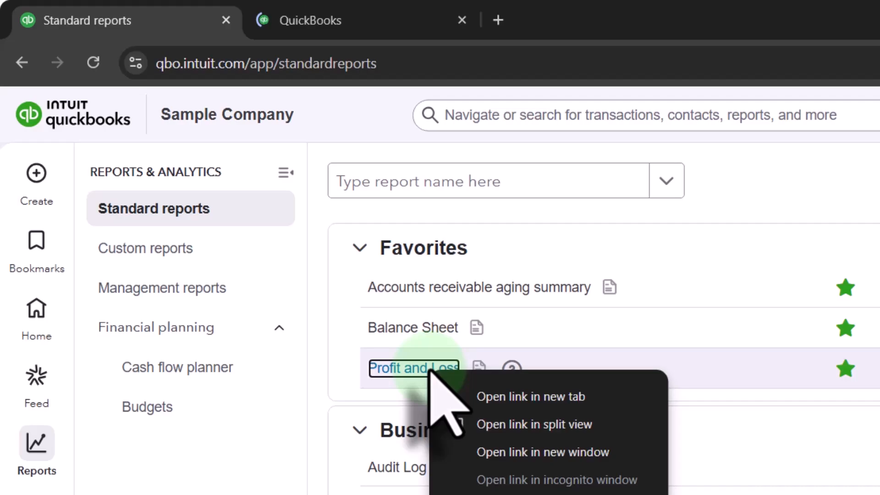
left_click(481, 395)
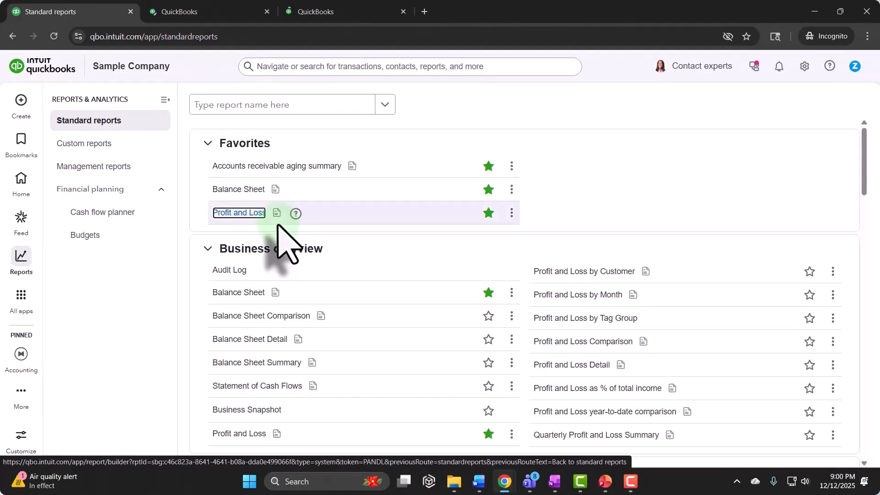
Run the Balance Sheet from 01/01/2025 to 12/31/2025 and collapse its report options
left_click(165, 11)
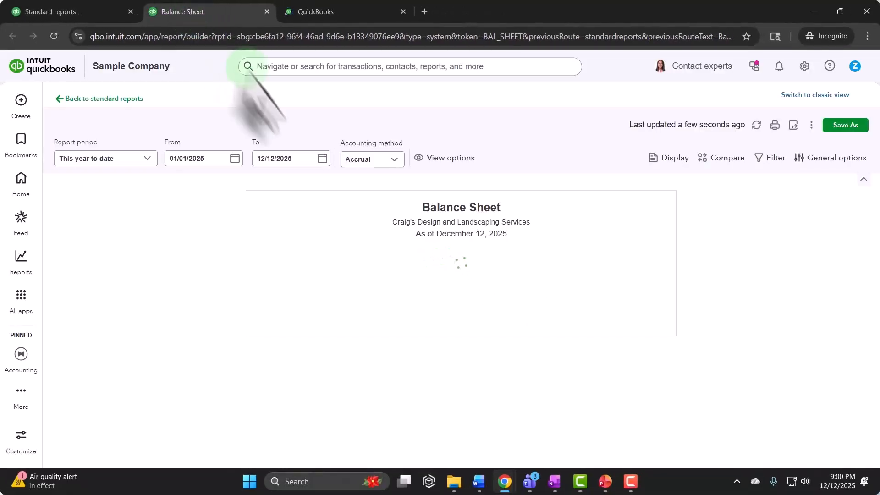
left_click(210, 161)
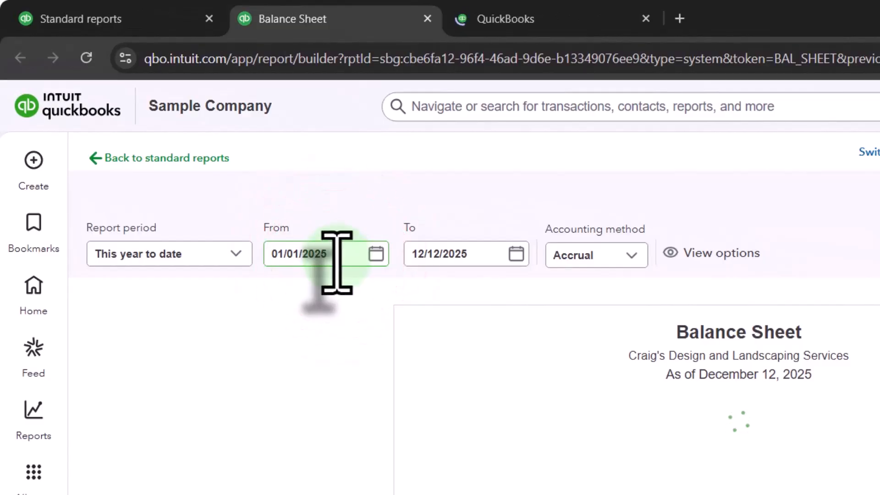
left_click(627, 191)
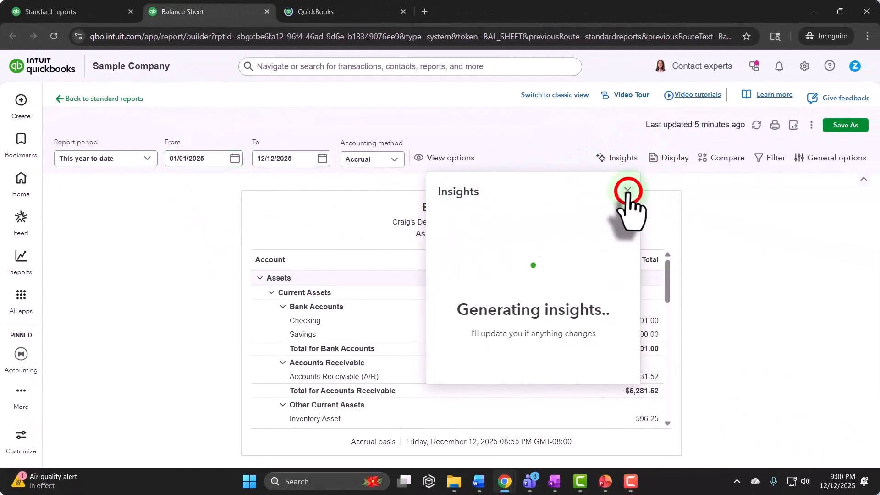
left_click(218, 158)
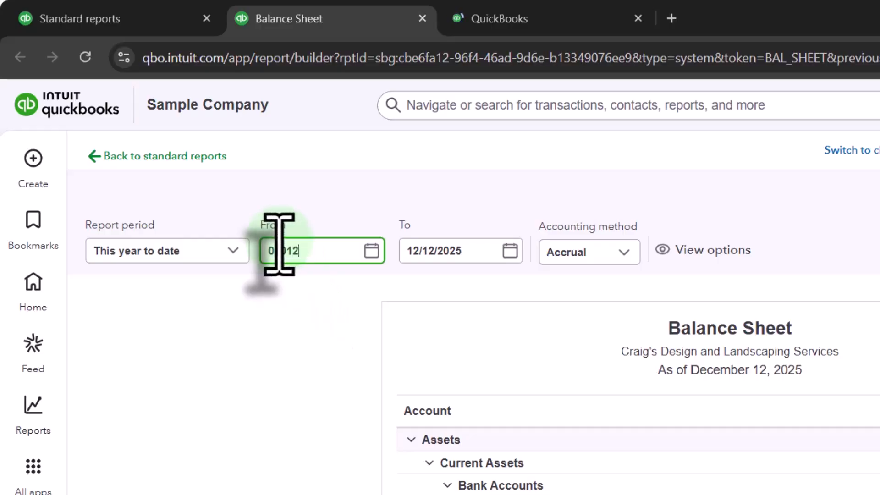
type("12/31/2")
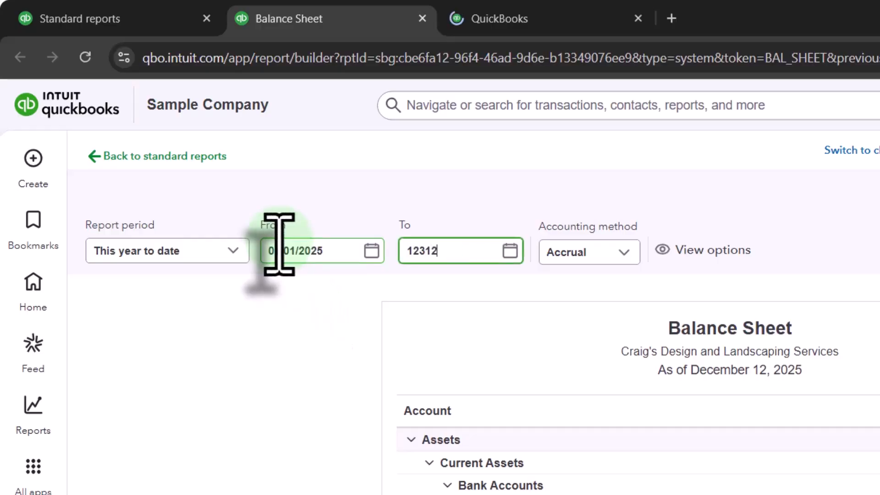
type("025")
key("Tab")
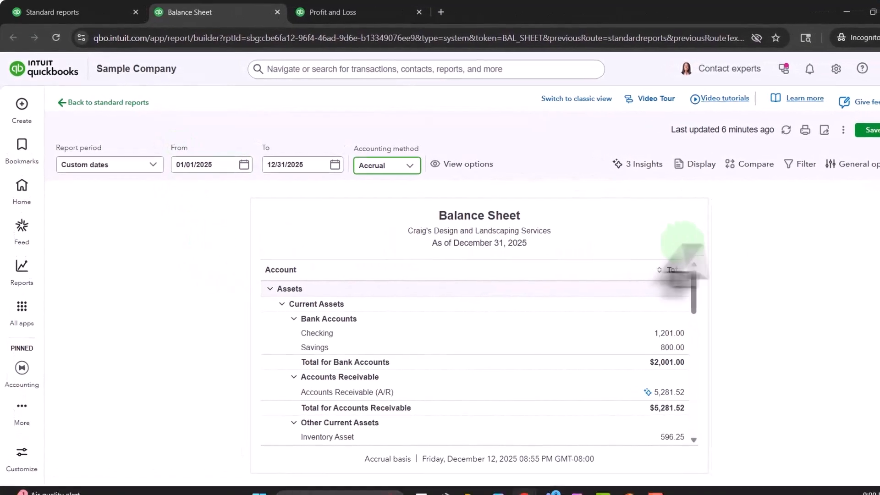
left_click(840, 202)
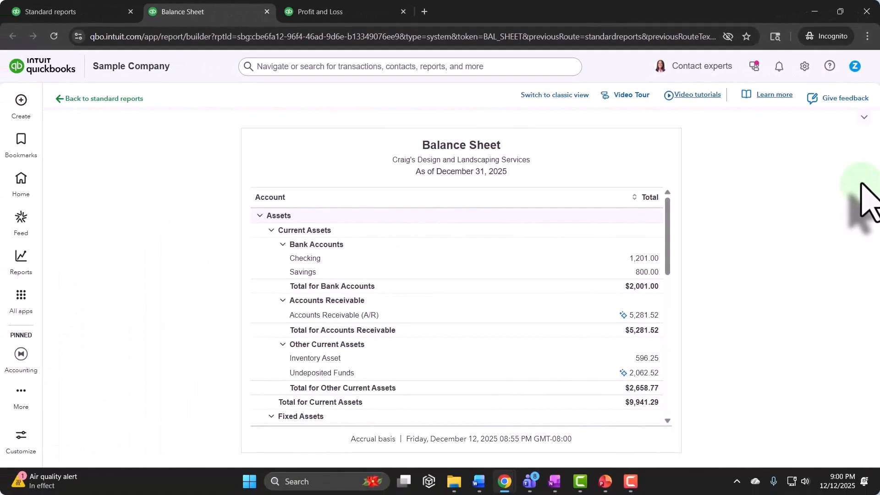
Run the Profit and Loss report from 01/01/2025 to 12/31/2025 and collapse its report options
left_click(342, 10)
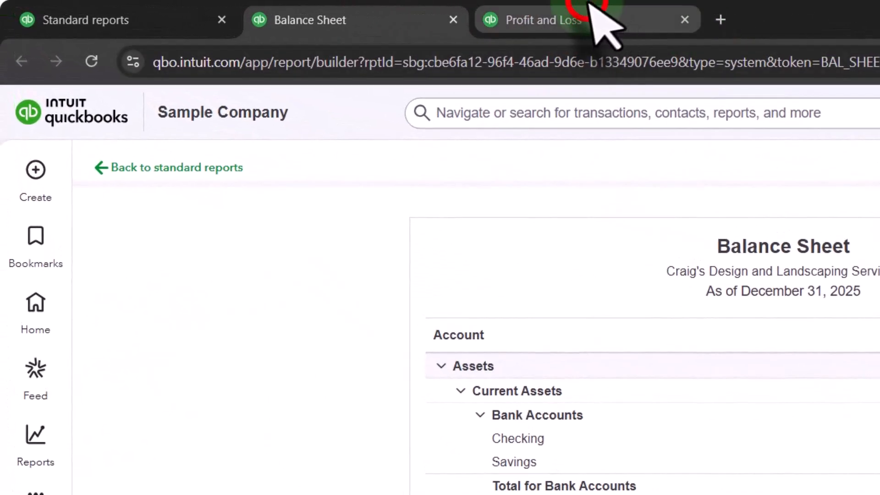
left_click(342, 249)
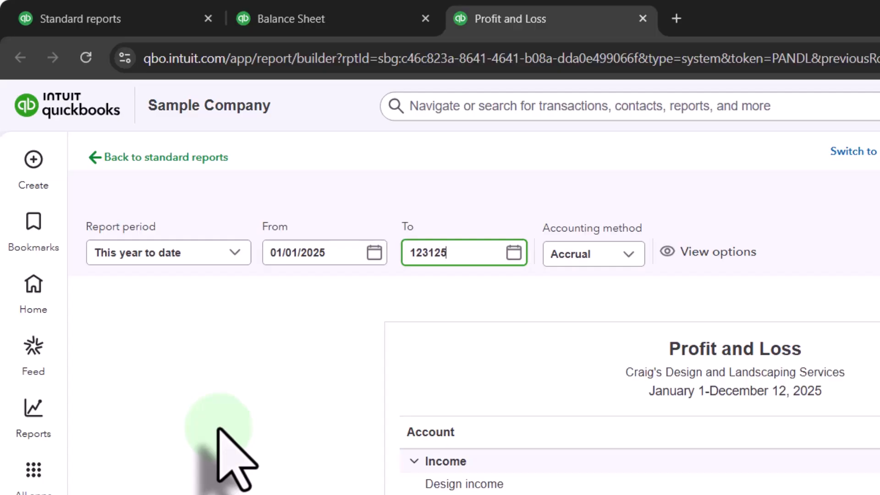
key("Tab")
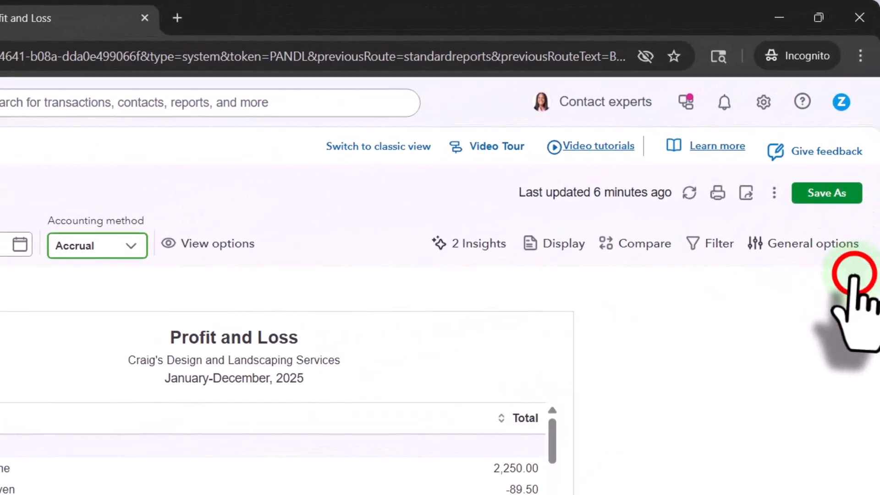
left_click(855, 274)
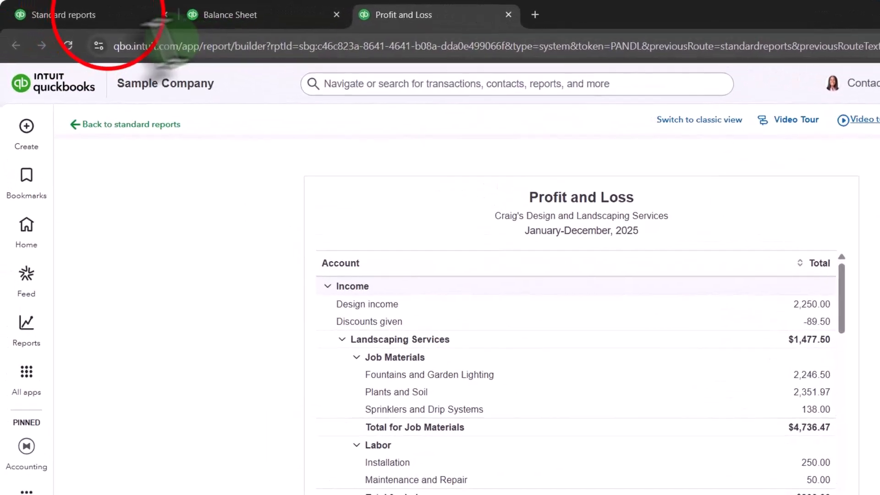
Return to the standard reports list and collapse the Reports & Analytics side navigation
left_click(108, 13)
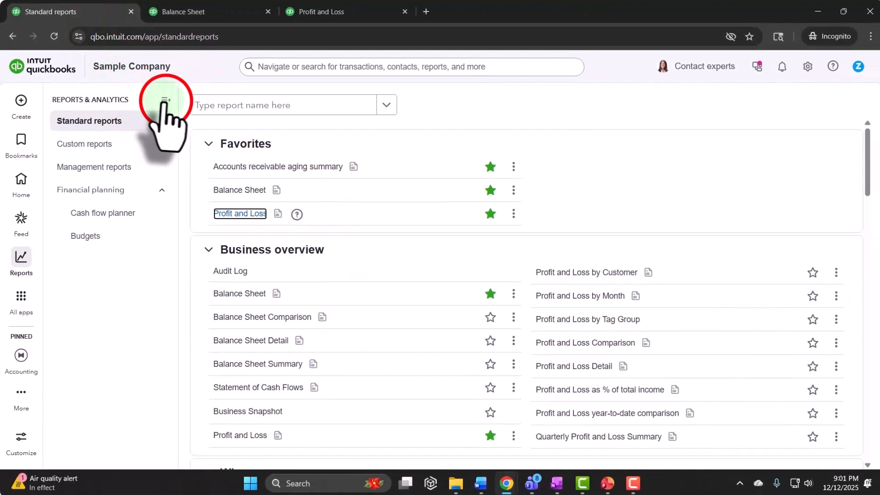
left_click(165, 100)
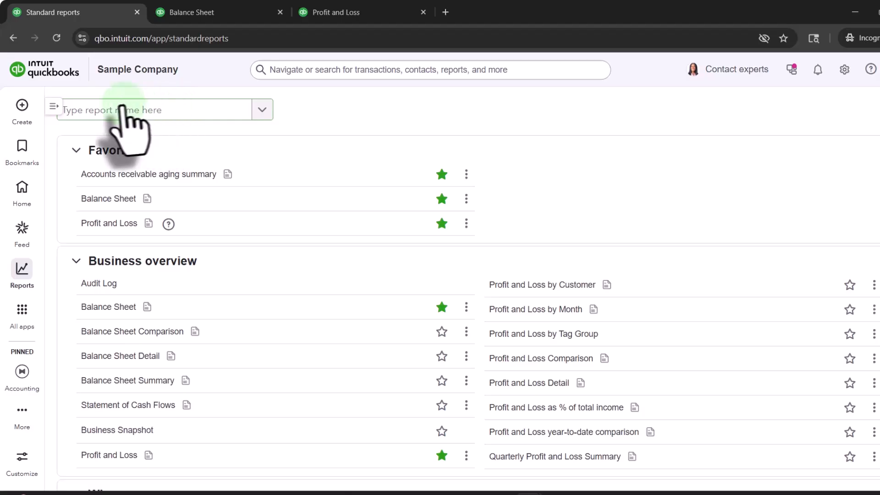
left_click(24, 108)
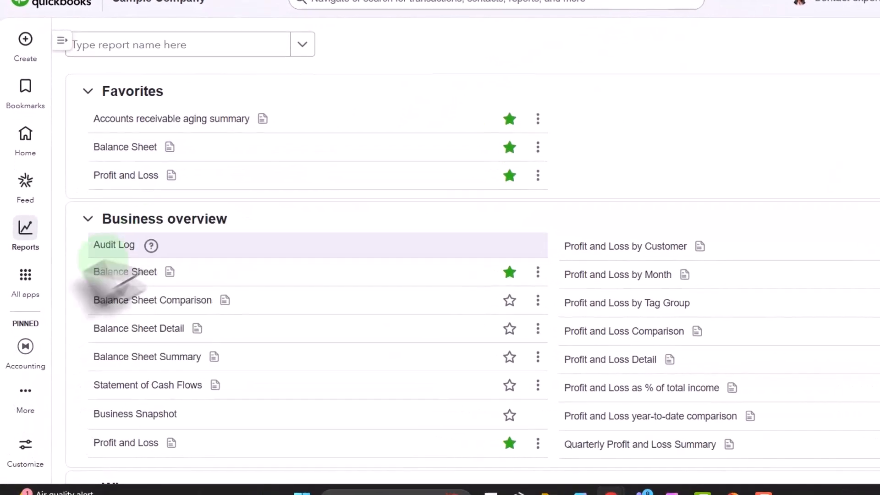
Open the Expenses & Bills app on its expense transactions list
left_click(21, 295)
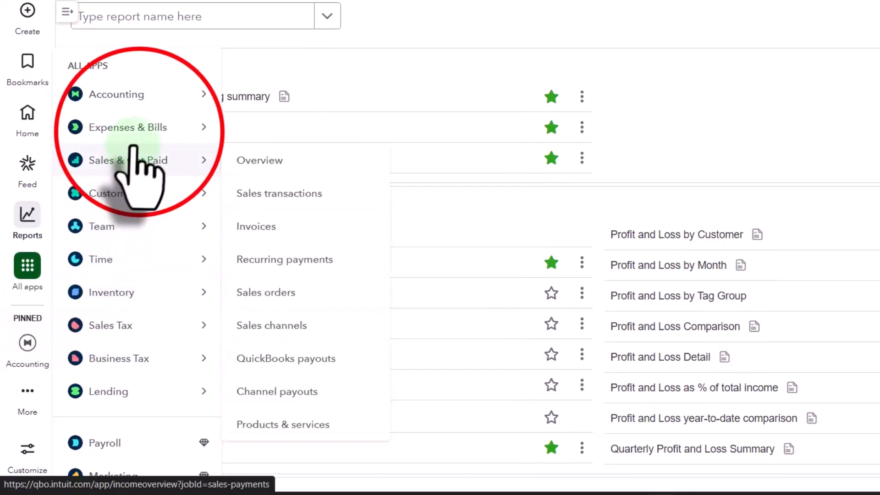
left_click(139, 133)
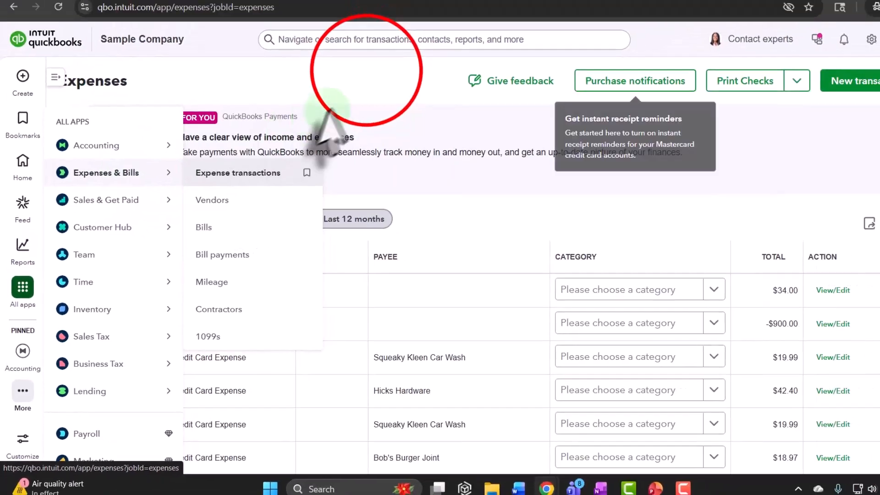
left_click(338, 96)
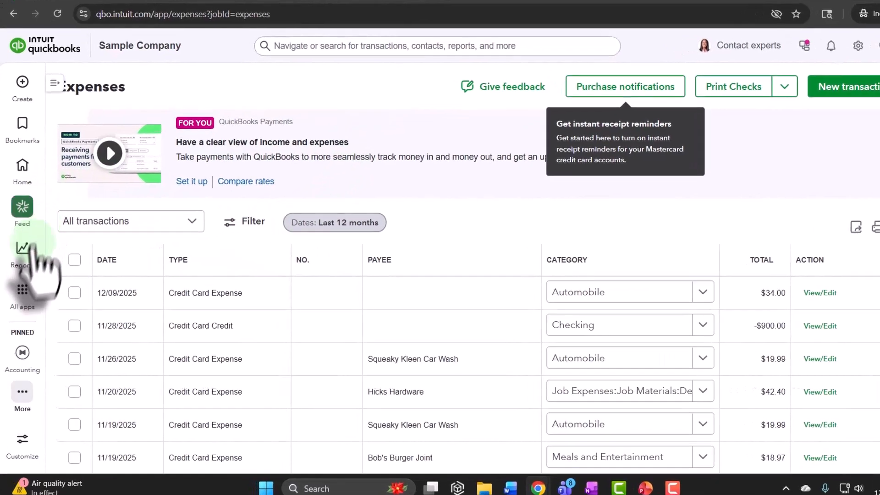
Expand the side navigation and open the Vendors page under Expenses & Bills
left_click(23, 392)
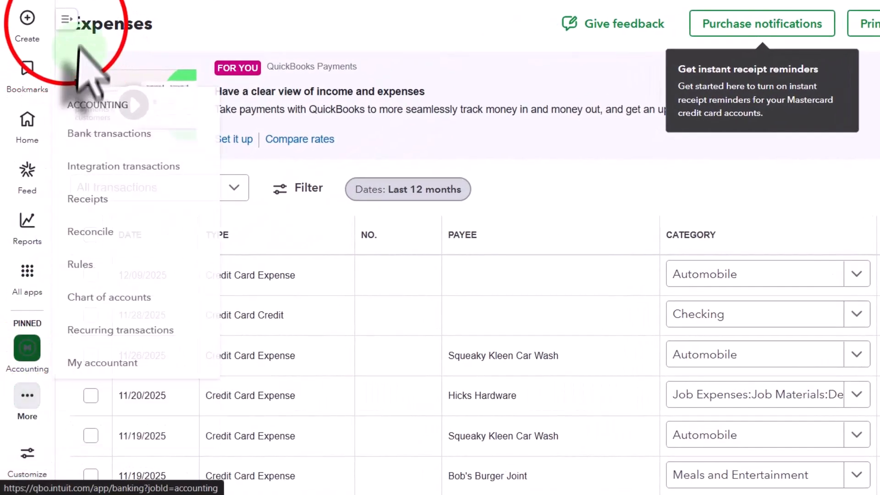
left_click(67, 19)
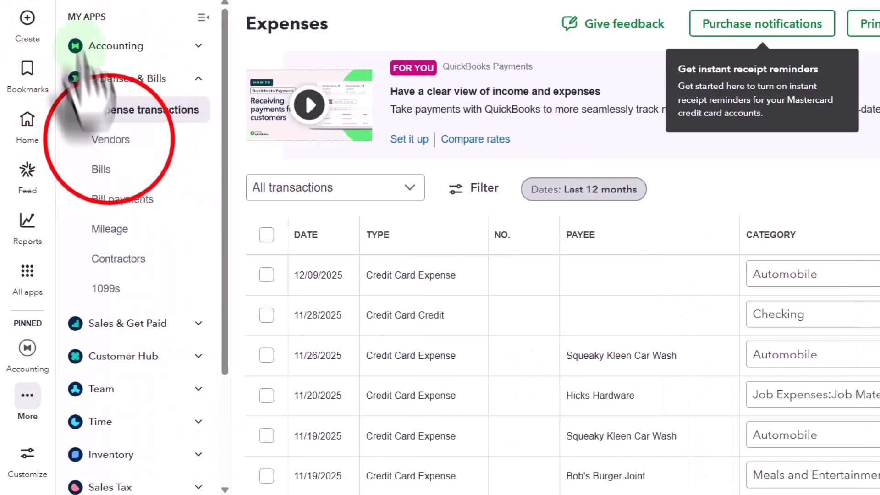
left_click(110, 140)
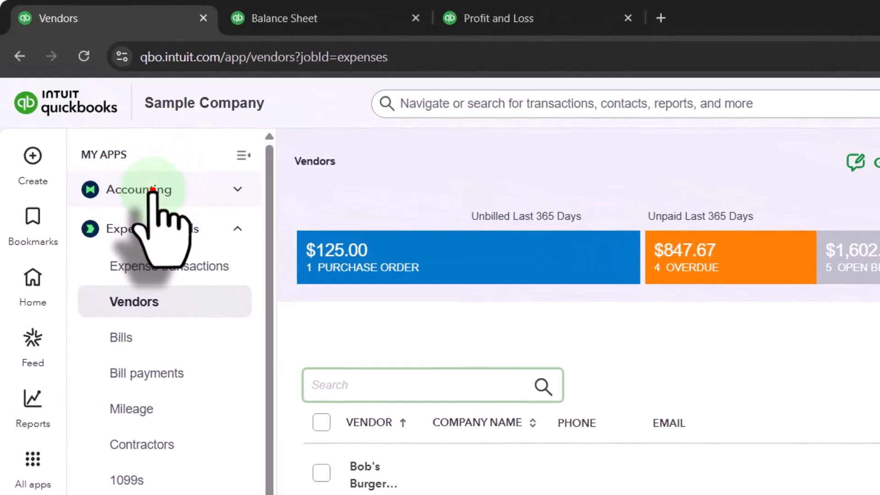
Open the bank transactions page under Accounting and clear the bank connection pop-up
left_click(108, 140)
left_click(155, 227)
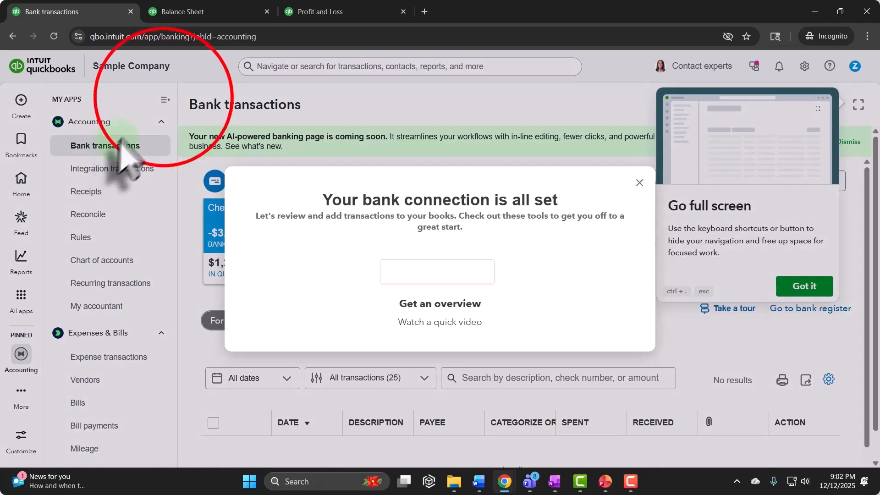
left_click(164, 99)
left_click(164, 99)
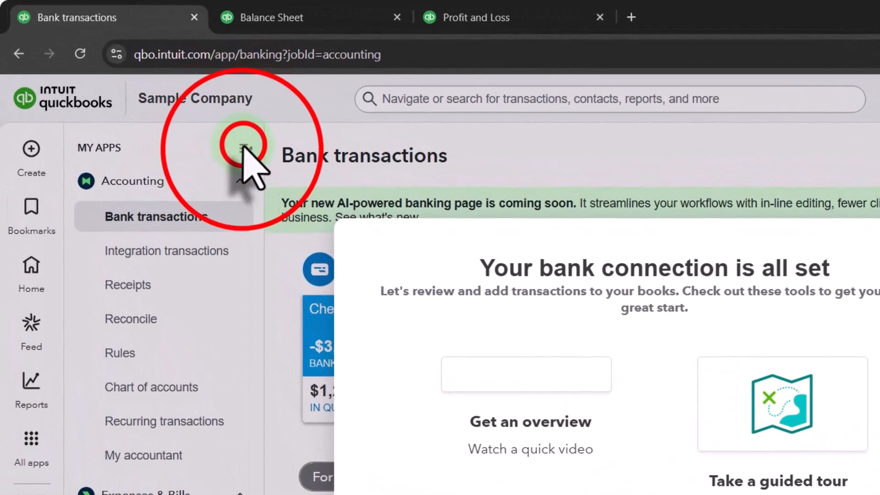
left_click(164, 99)
left_click(164, 99)
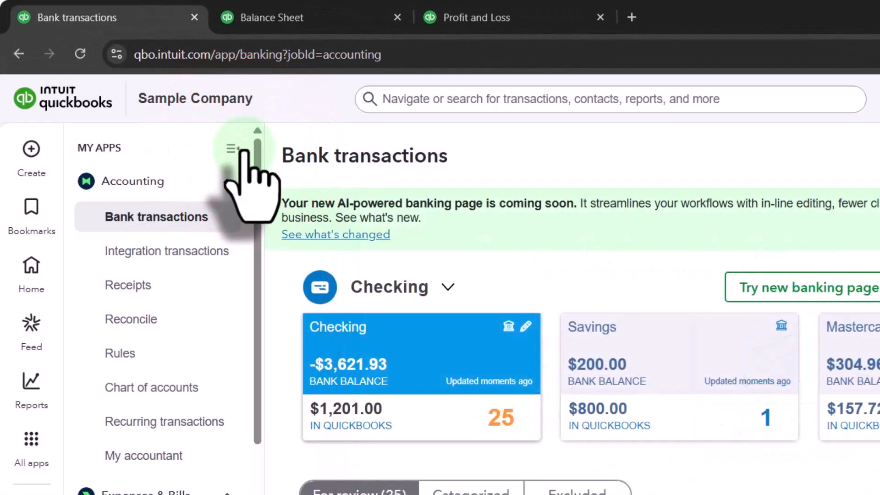
Collapse the side navigation on the bank transactions page and dismiss the full screen tip
left_click(233, 149)
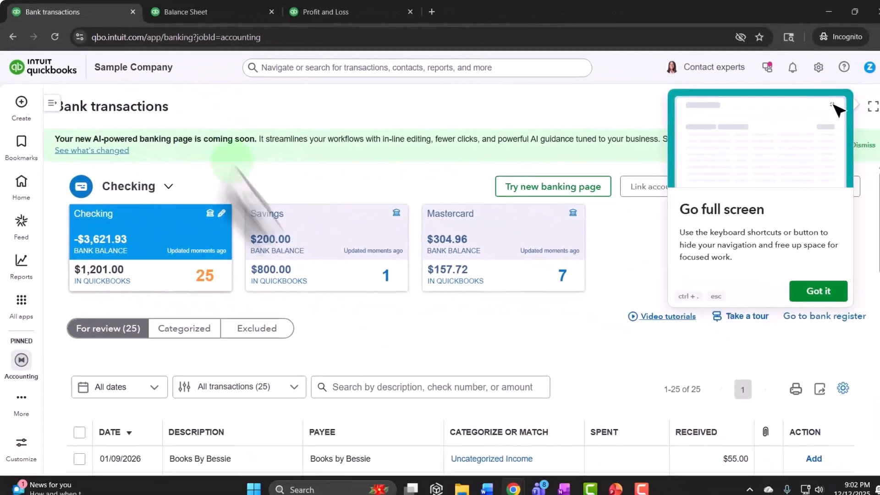
left_click(819, 292)
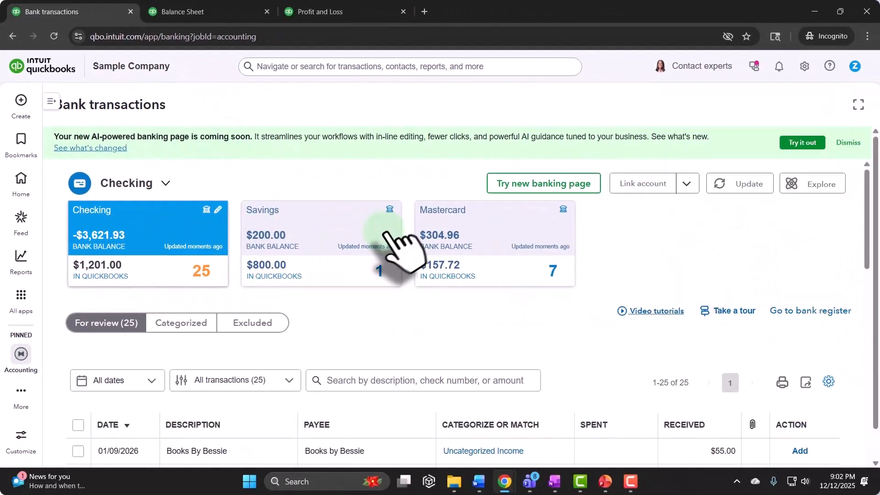
Look through the checking account's transactions for review, and switch to the accounting workflow flowchart in OneNote
scroll(384, 232, "down", 6)
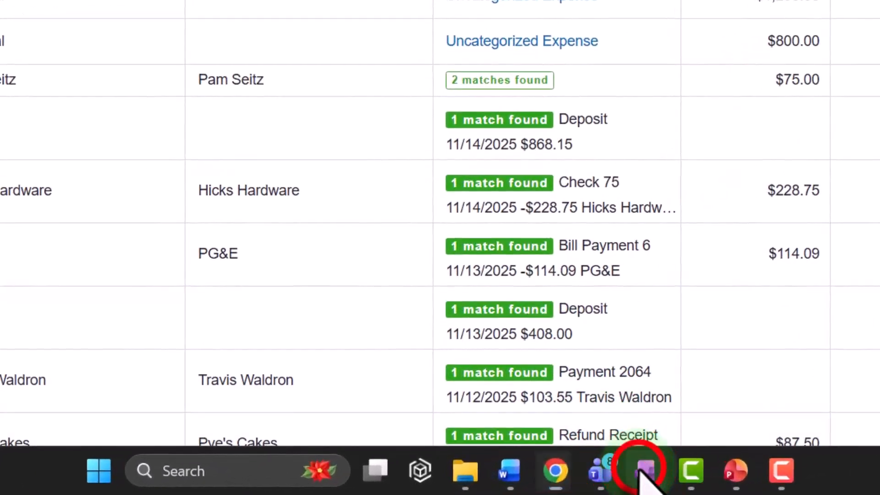
left_click(644, 470)
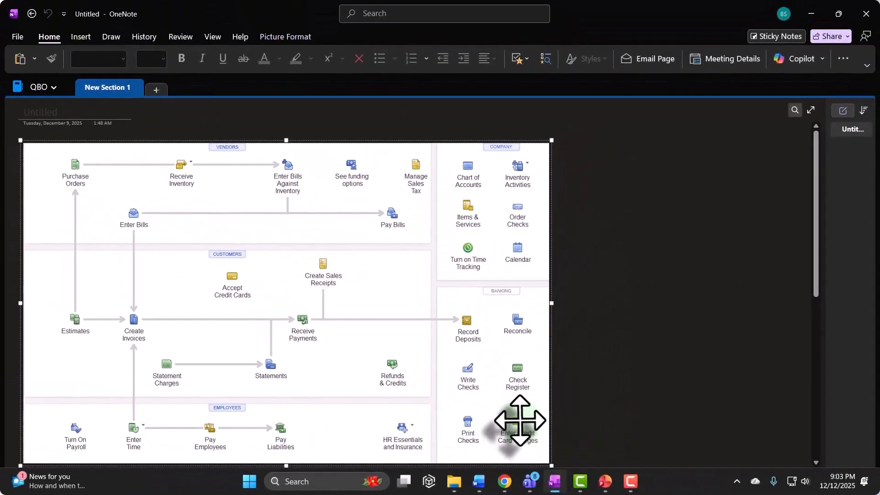
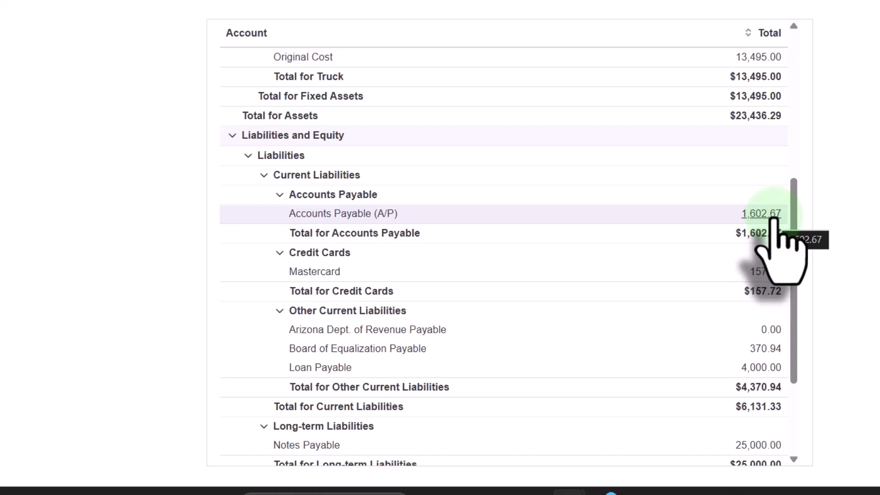
Drill into the Accounts Payable (A/P) amount on the Balance Sheet, collapse the report's options header, and examine the transactions
left_click(774, 217)
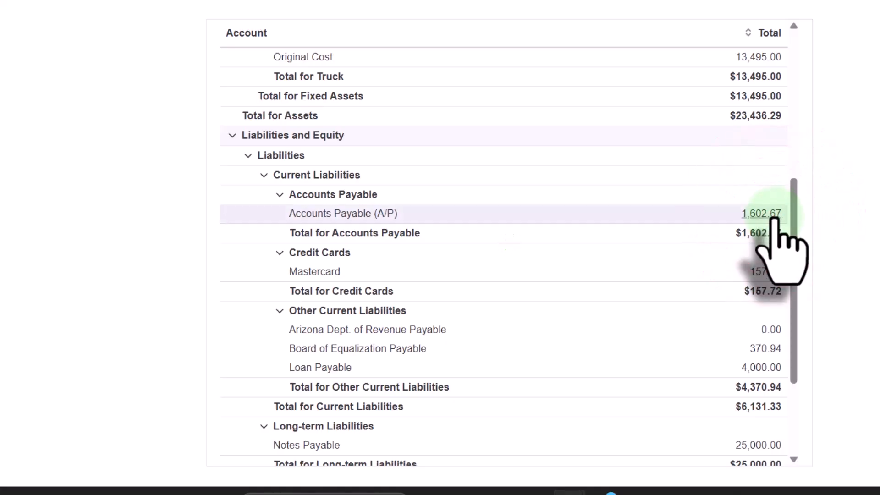
left_click(774, 219)
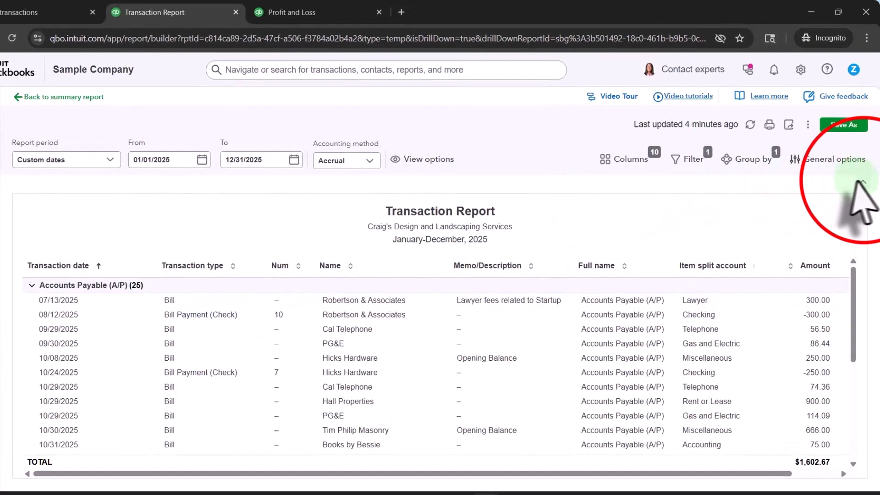
left_click(861, 181)
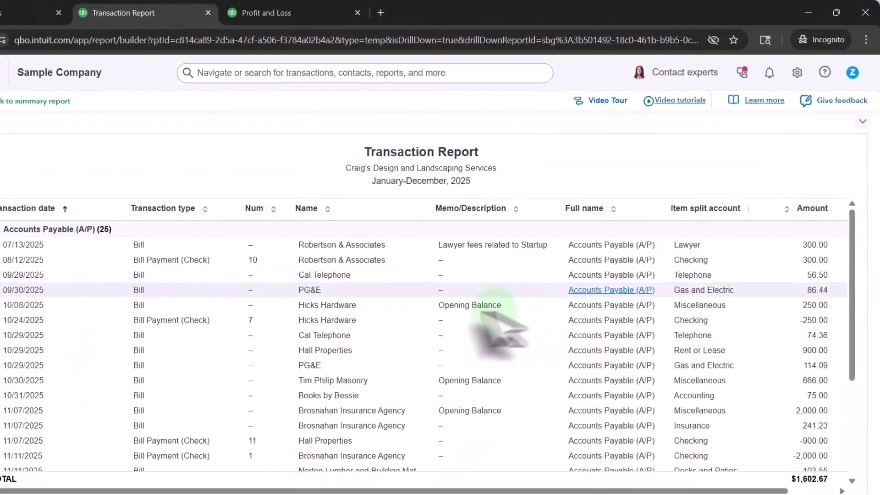
scroll(486, 311, "down", 2)
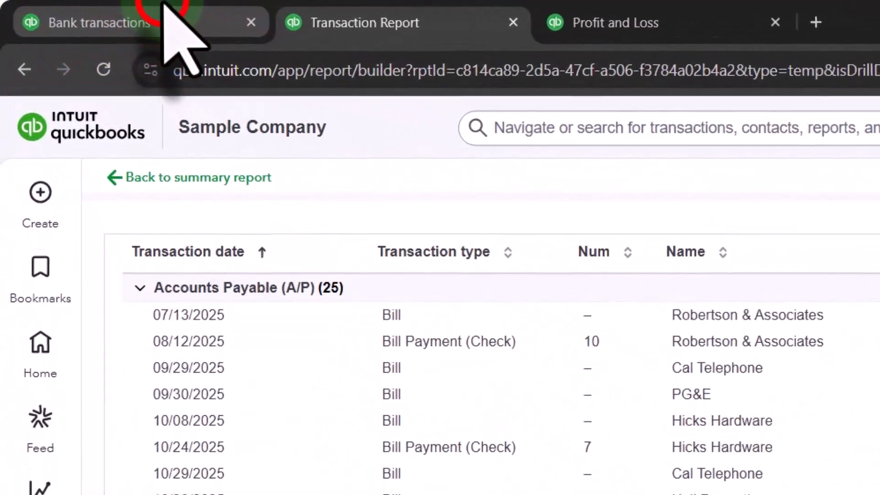
Open the standard reports list in the bank transactions tab and find its What you owe section
left_click(115, 8)
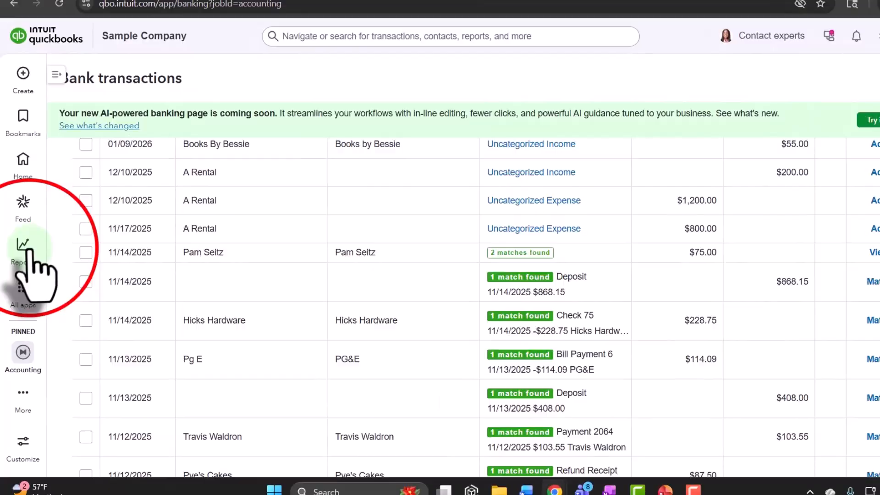
left_click(22, 259)
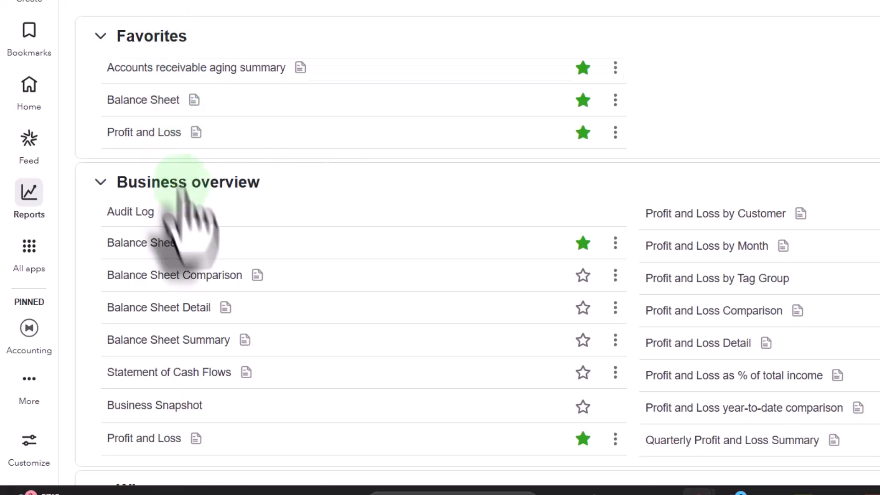
scroll(229, 218, "down", 7)
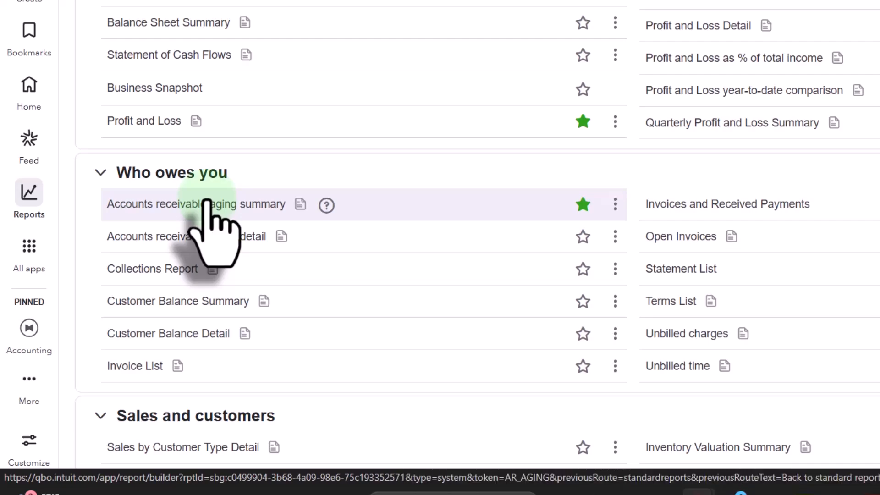
scroll(207, 202, "down", 2)
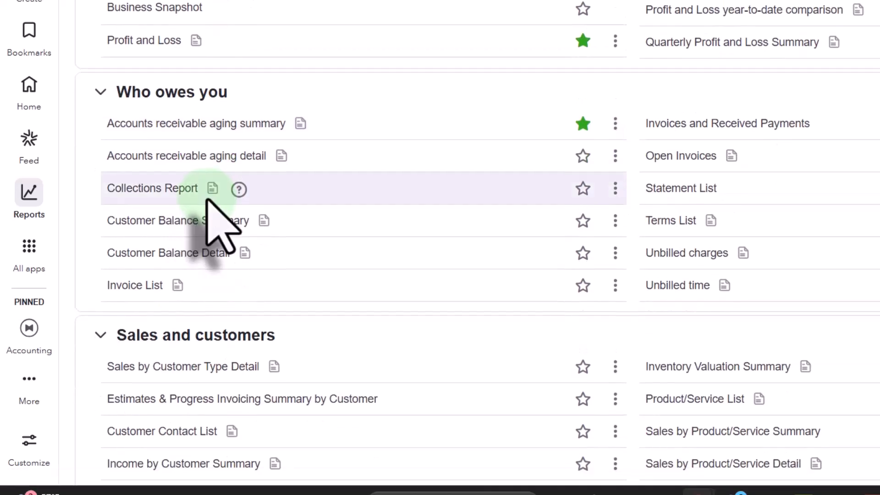
scroll(209, 229, "down", 2)
scroll(206, 256, "down", 9)
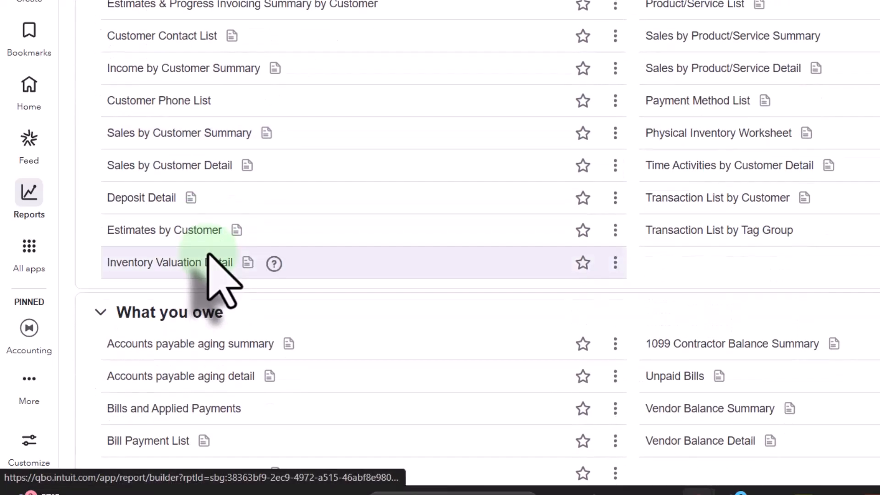
scroll(211, 266, "down", 4)
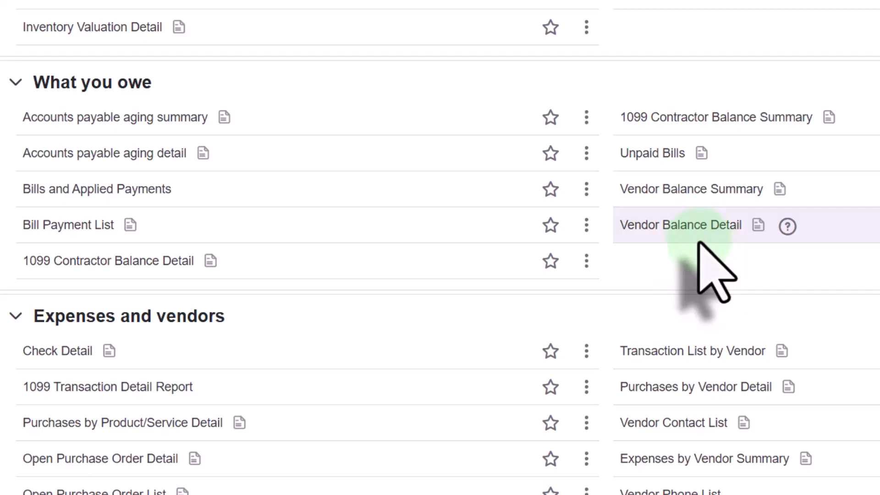
Open the Vendor Balance Summary and Vendor Balance Detail reports, each in a new browser tab
left_click(703, 189)
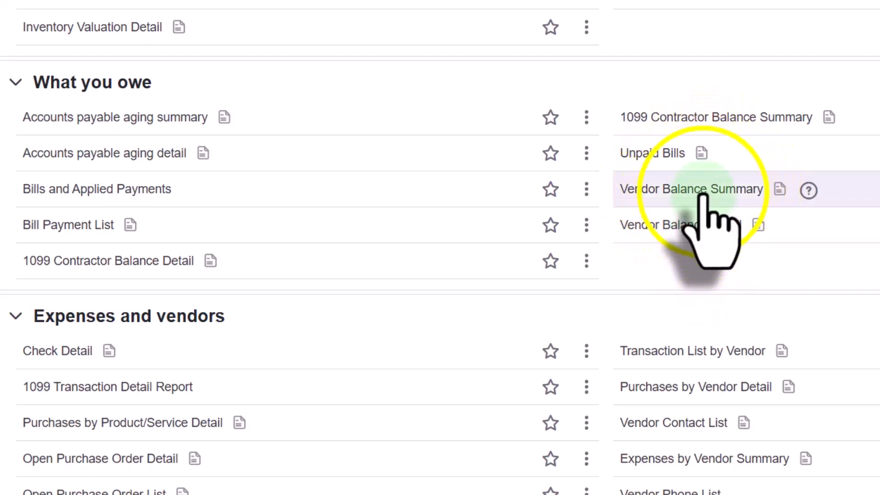
right_click(702, 189)
left_click(734, 216)
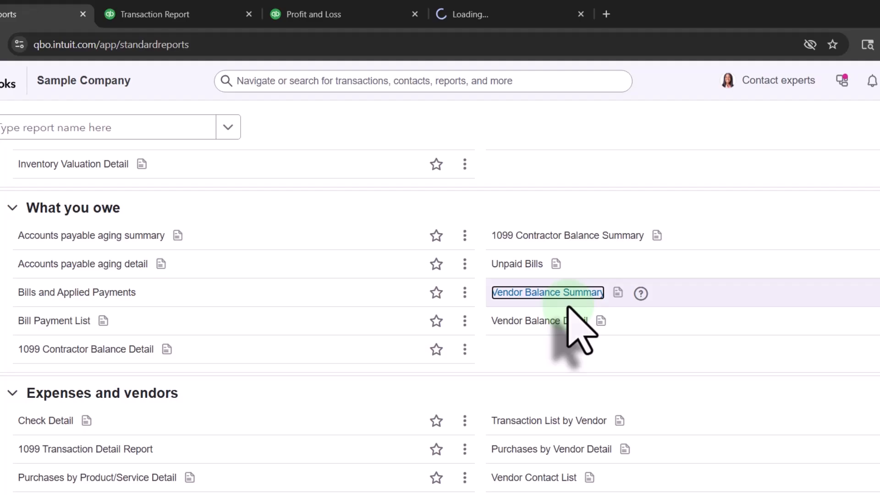
right_click(565, 321)
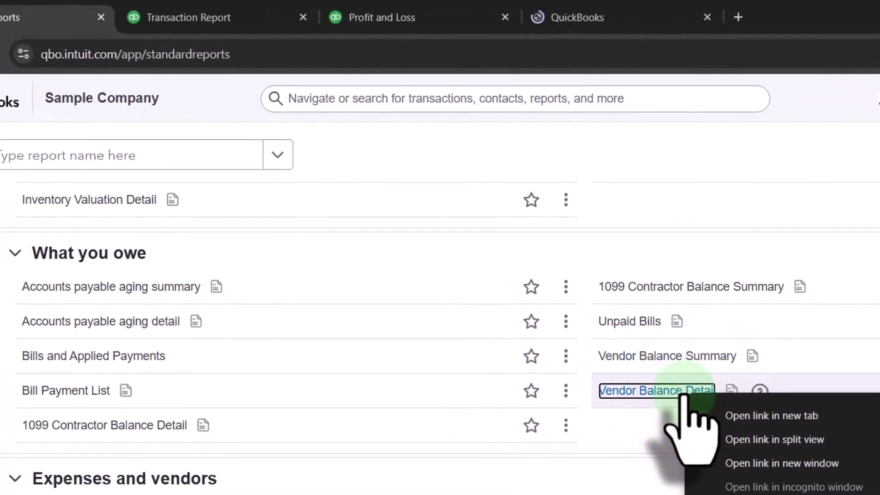
left_click(706, 414)
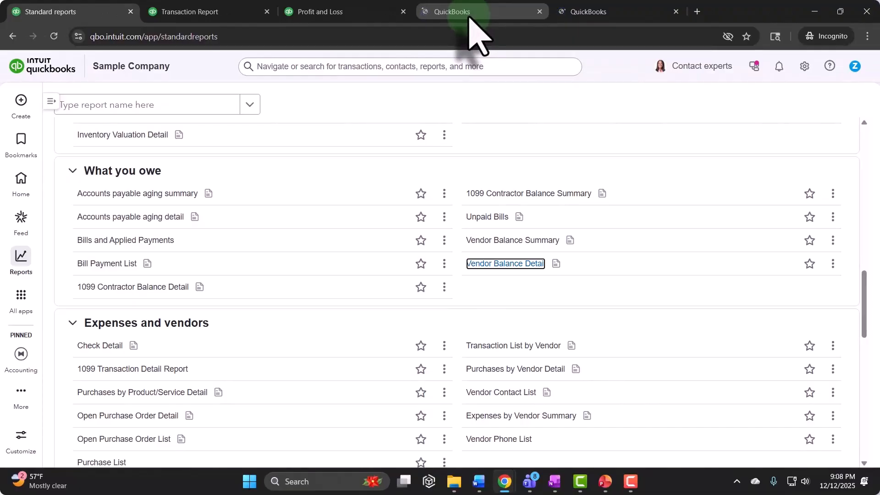
Compare the Vendor Balance Summary and Vendor Balance Detail reports with the accounts payable Transaction Report
left_click(470, 13)
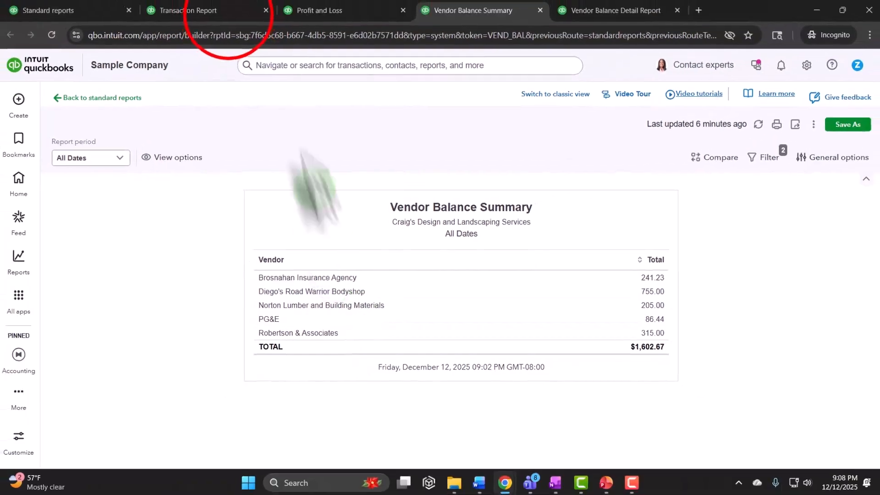
left_click(393, 27)
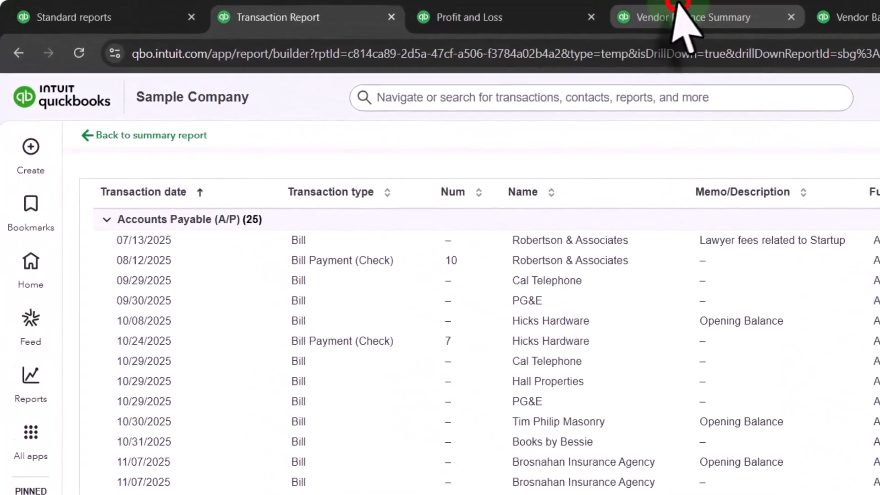
left_click(675, 14)
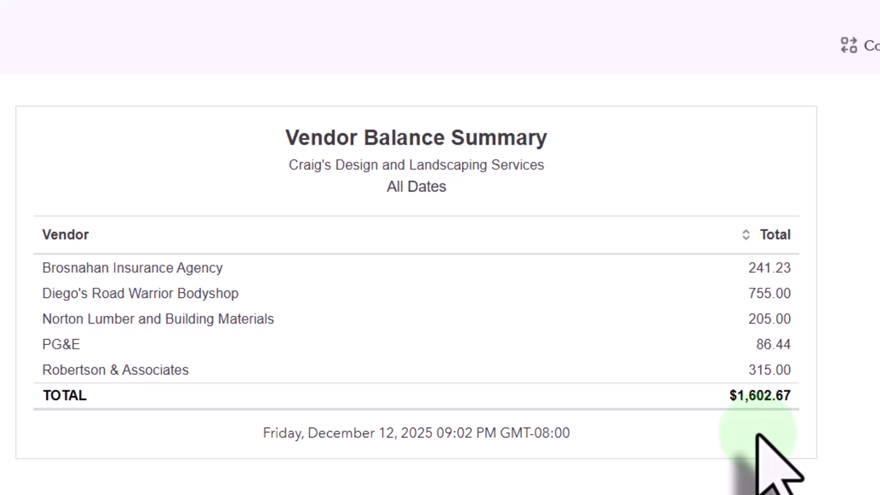
left_click(619, 9)
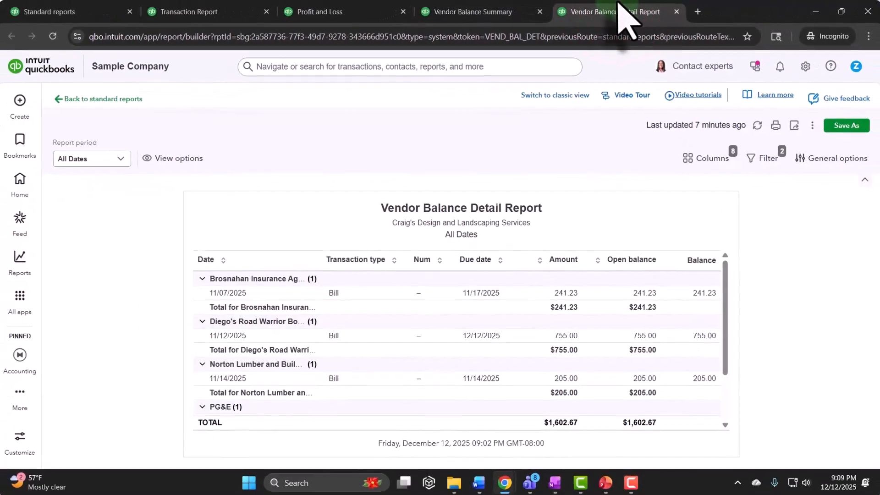
scroll(477, 348, "down", 3)
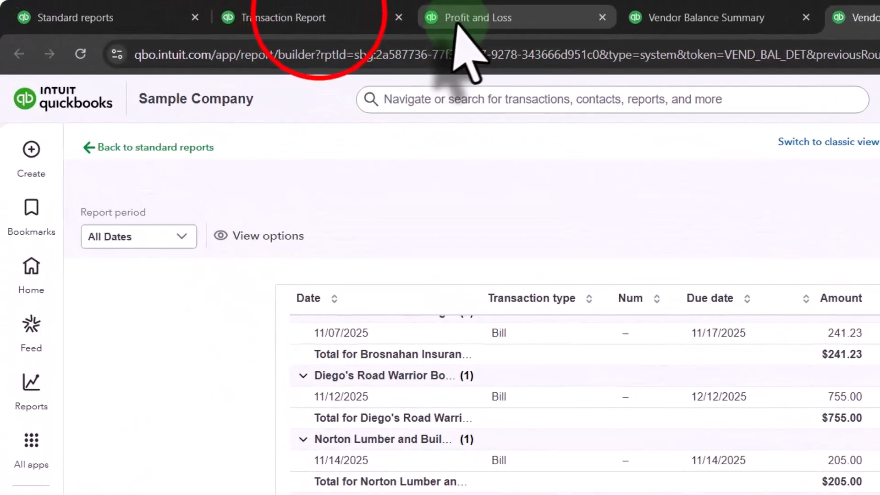
left_click(329, 17)
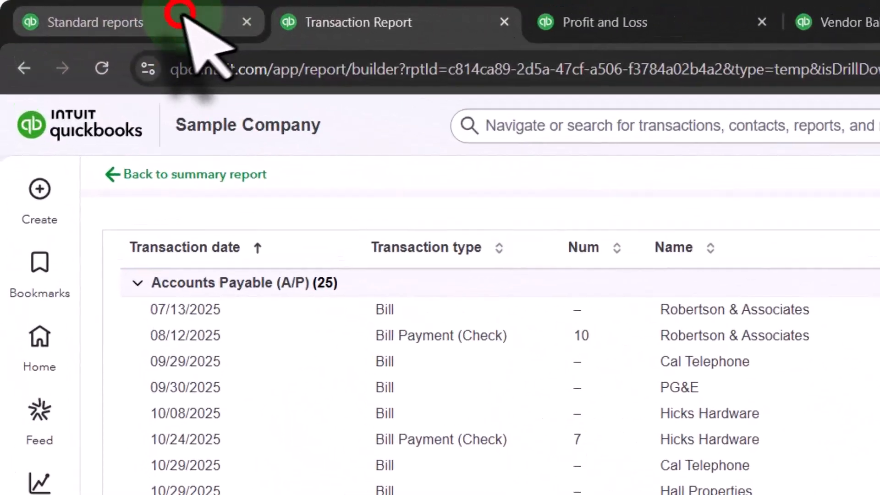
Open the Bills page under Expenses & Bills in the standard reports tab and examine the unpaid bills
left_click(181, 14)
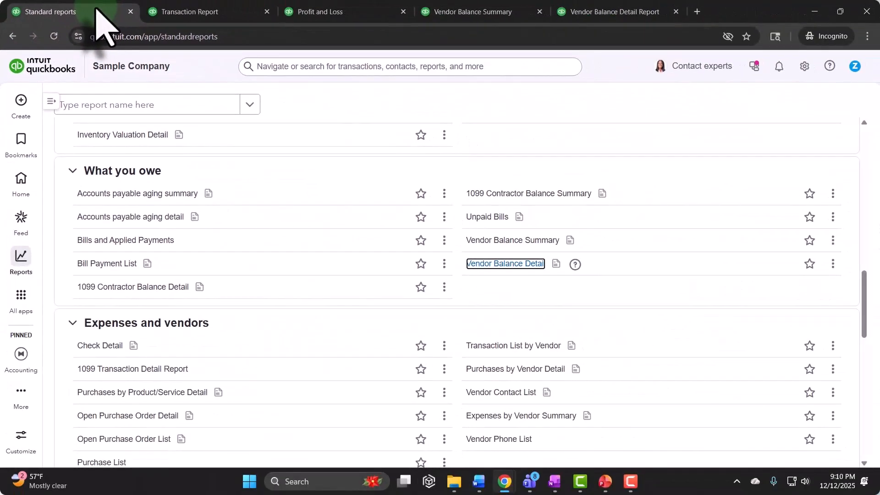
left_click(32, 312)
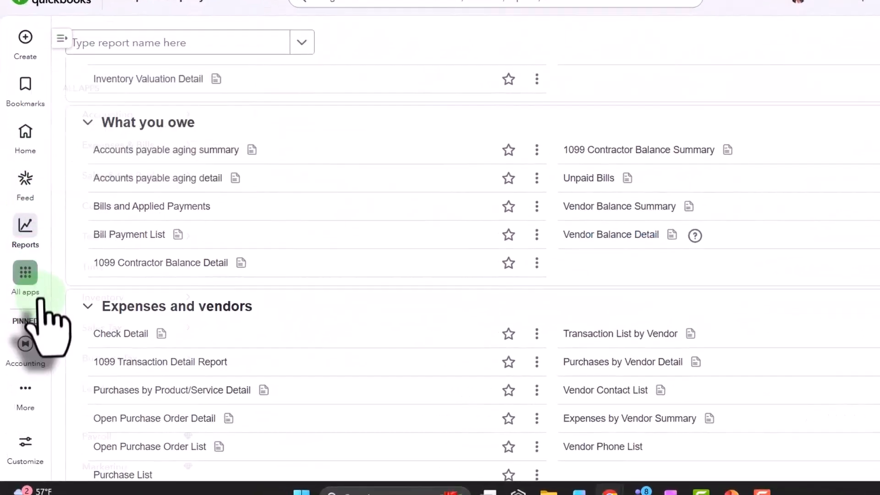
left_click(107, 150)
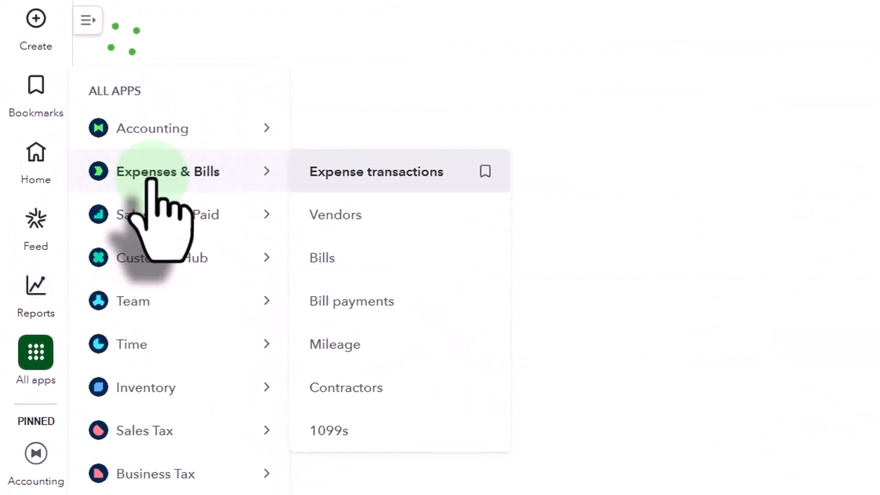
left_click(325, 256)
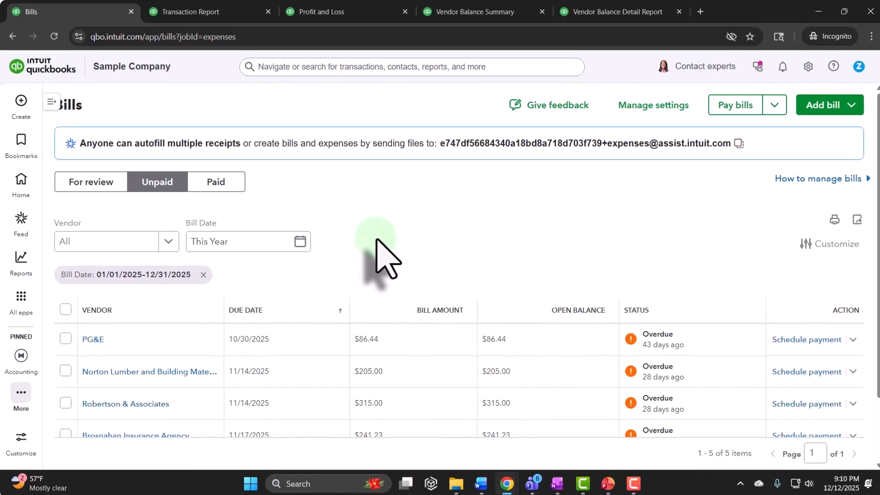
scroll(467, 293, "down", 2)
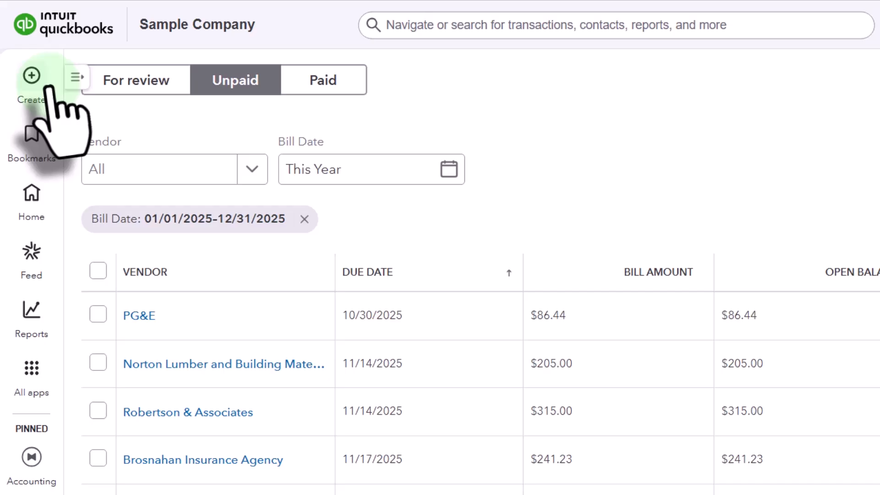
Create a new vendor bill and close the form's autofill panel
left_click(22, 104)
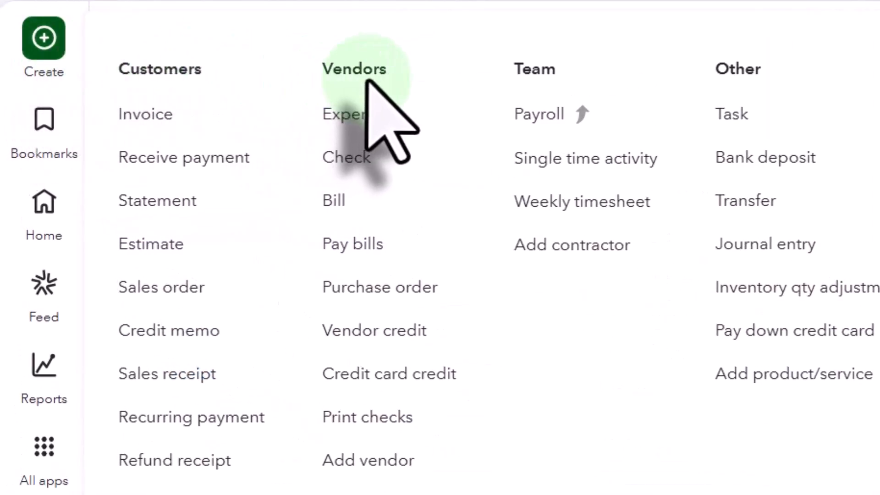
left_click(341, 210)
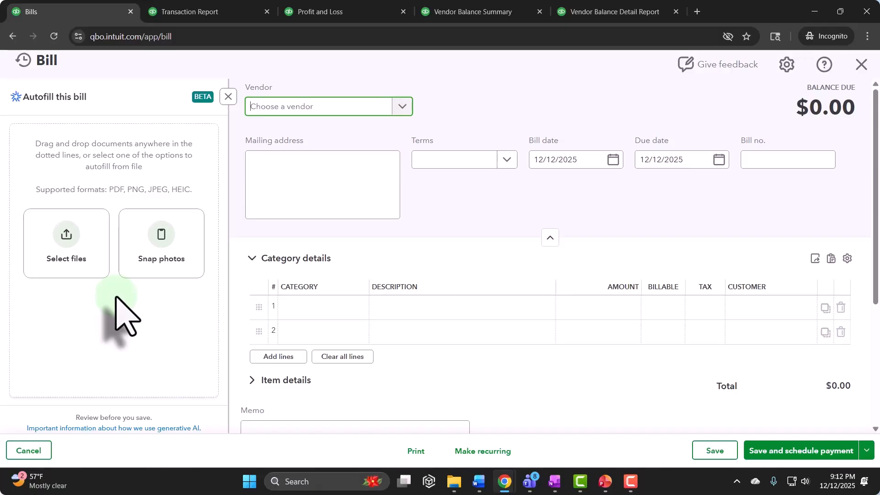
left_click(227, 97)
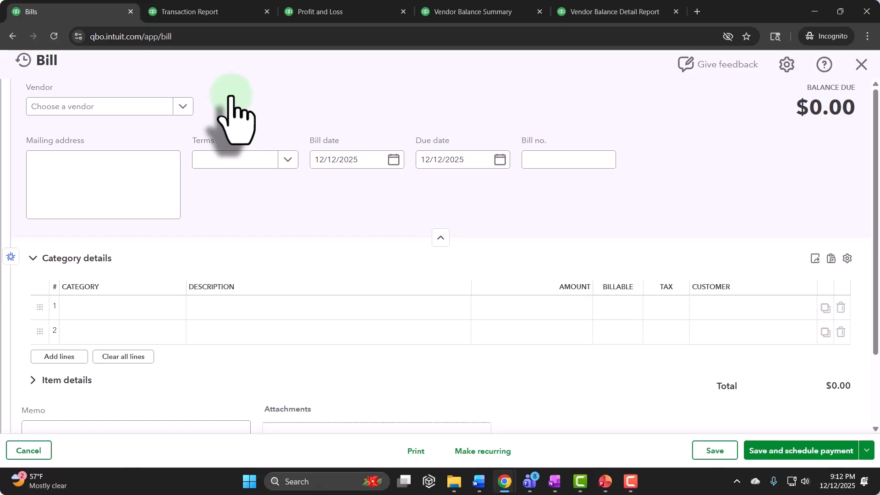
Enter Vendor 1 as the bill's vendor and start adding it as a new vendor
left_click(138, 107)
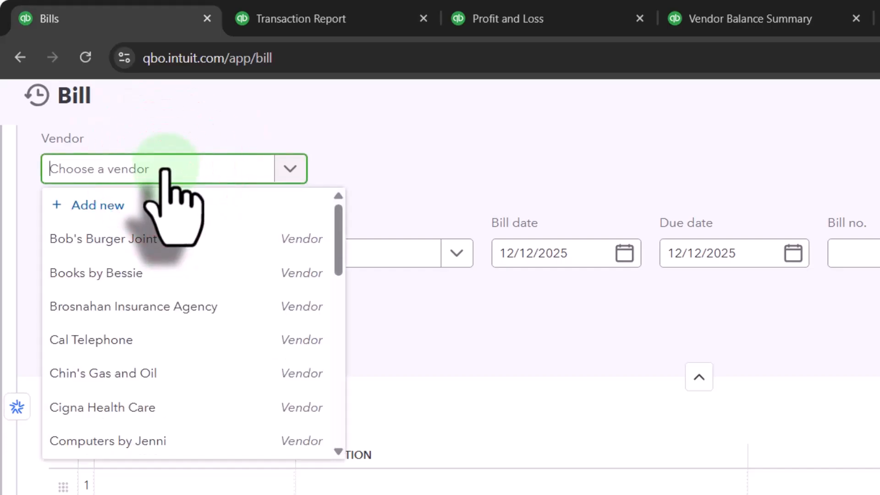
type("Ve")
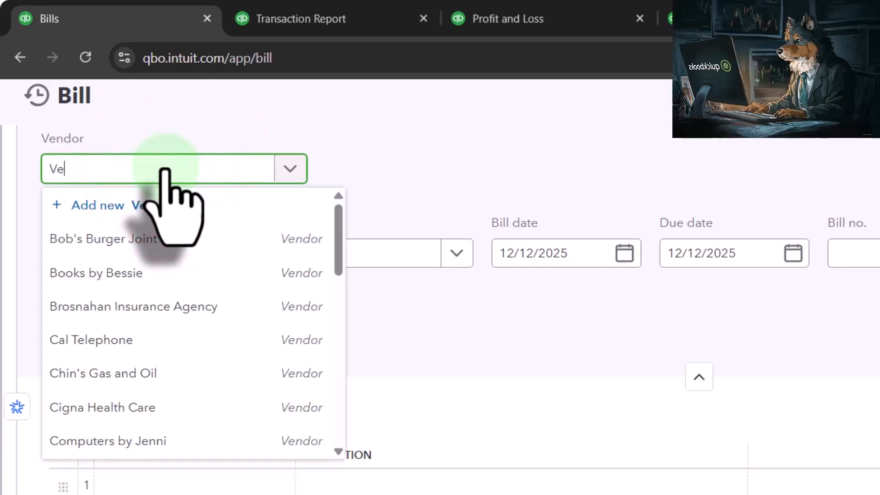
type("ndor 1")
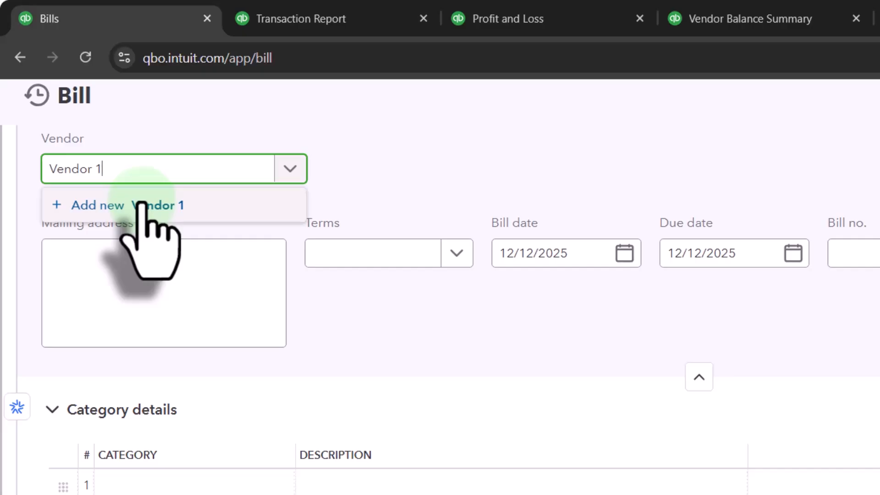
left_click(143, 205)
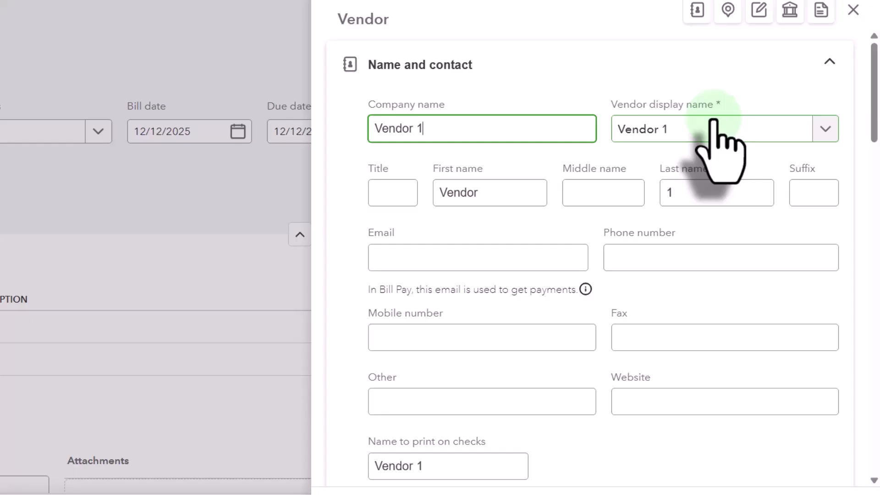
Review the new vendor's contact, address, payment and accounting fields, and save the vendor record
scroll(665, 215, "down", 1)
left_click(663, 226)
scroll(663, 226, "down", 3)
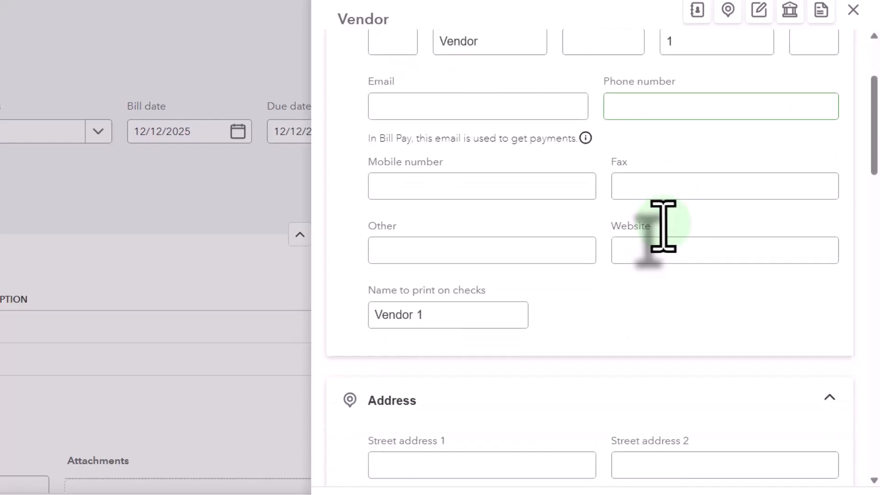
scroll(663, 226, "down", 10)
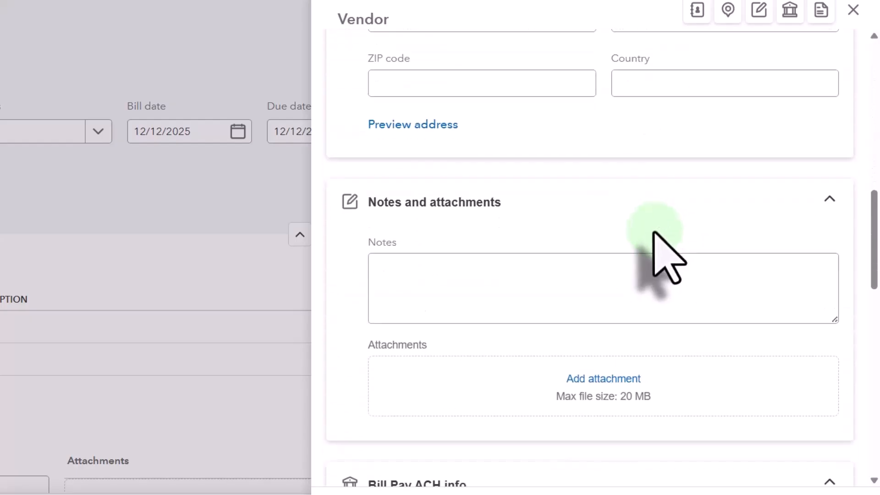
scroll(654, 233, "down", 15)
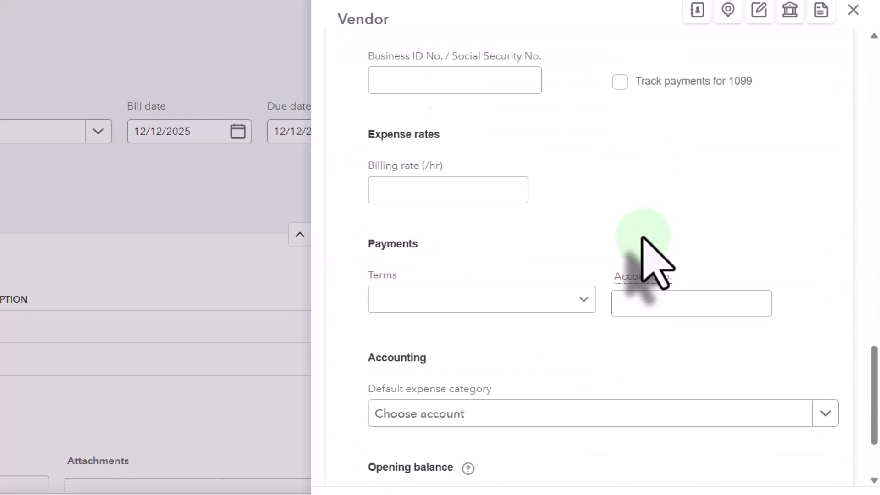
scroll(642, 237, "down", 4)
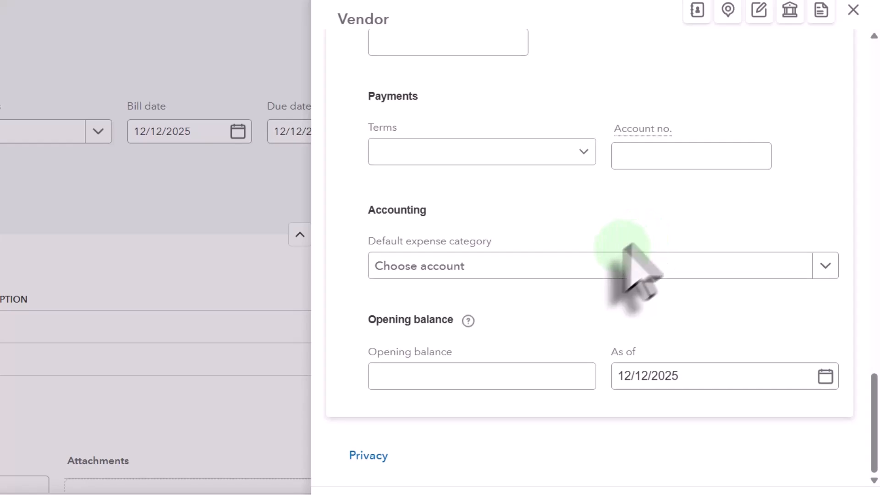
left_click(466, 268)
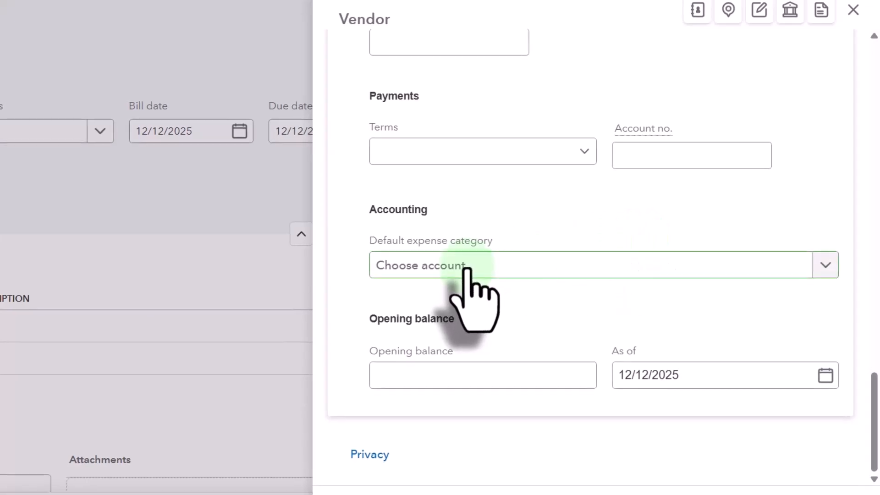
left_click(827, 480)
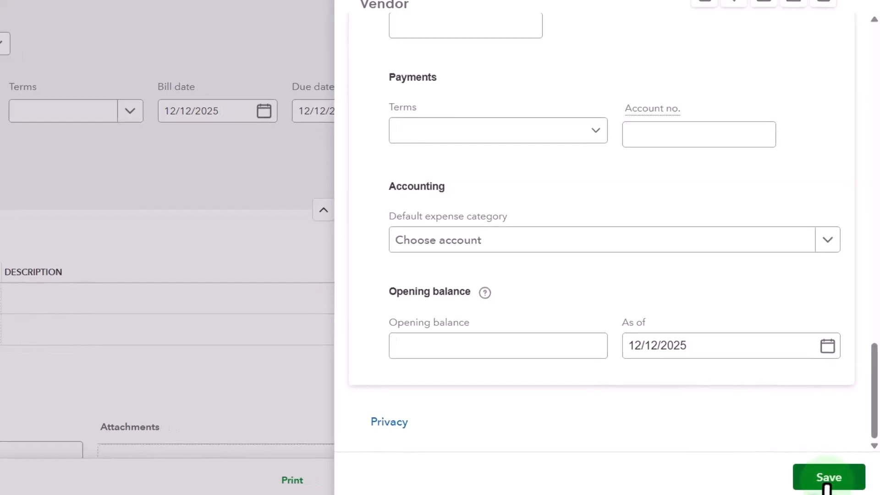
left_click(827, 484)
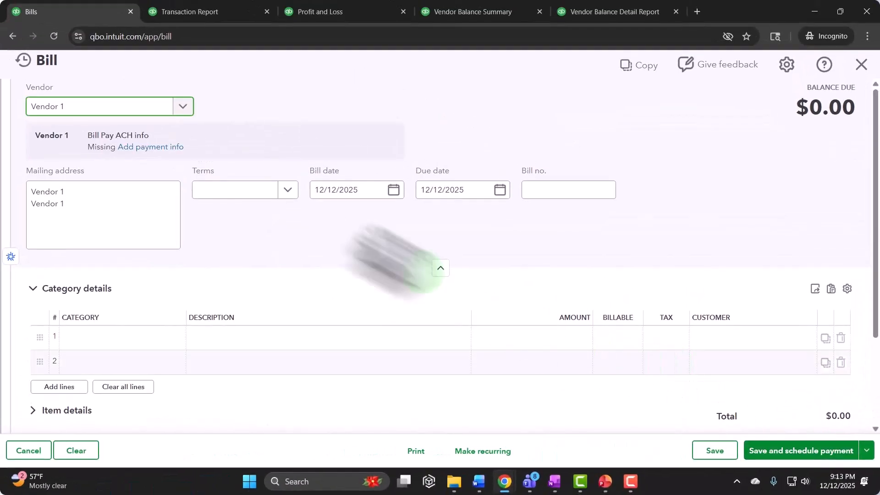
Check the bill's mailing address and the available payment terms
left_click(127, 211)
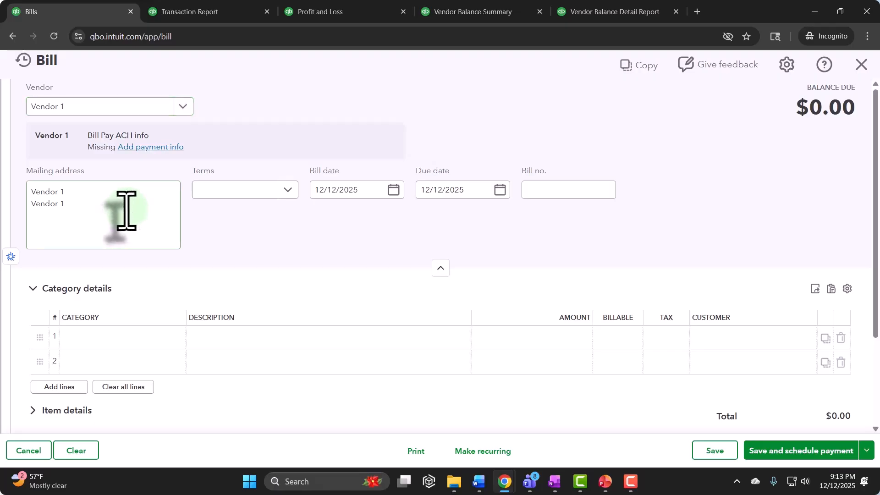
left_click(288, 190)
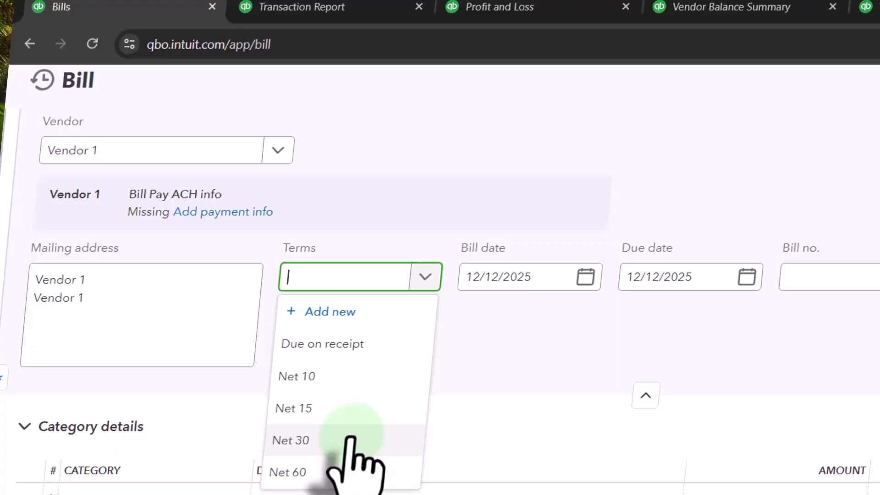
left_click(504, 353)
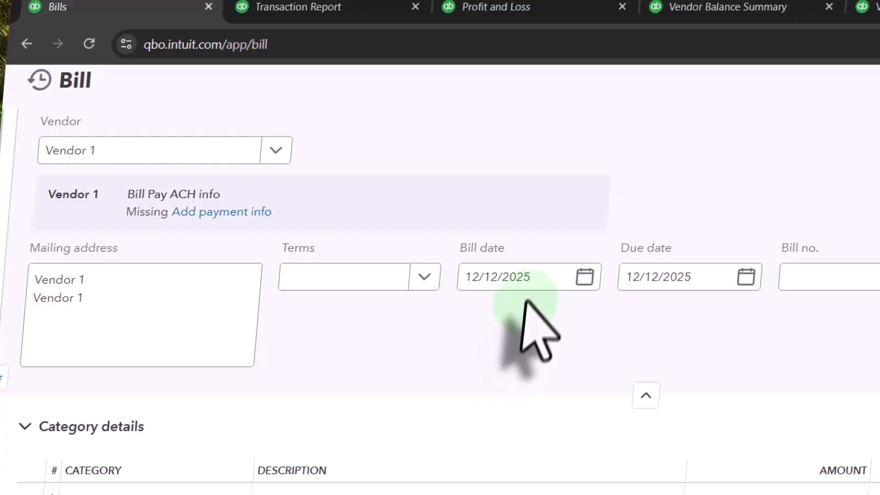
Set the bill date to 01/15/2025
left_click(535, 271)
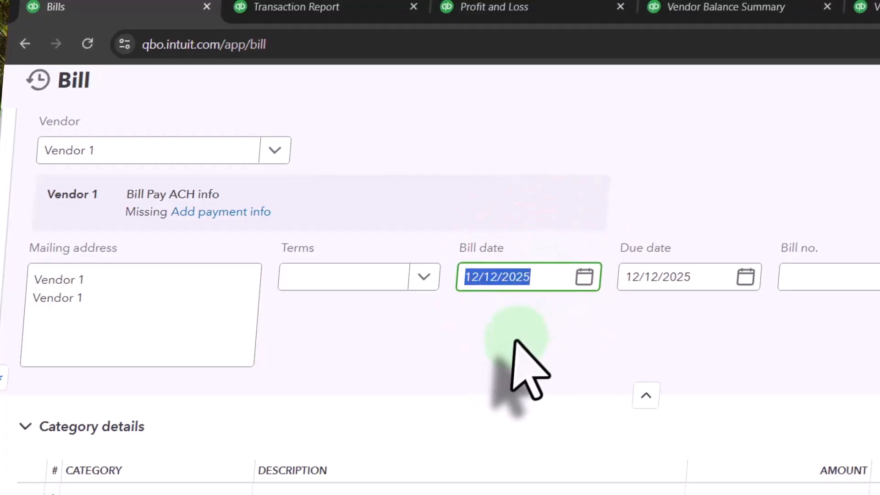
type("0101")
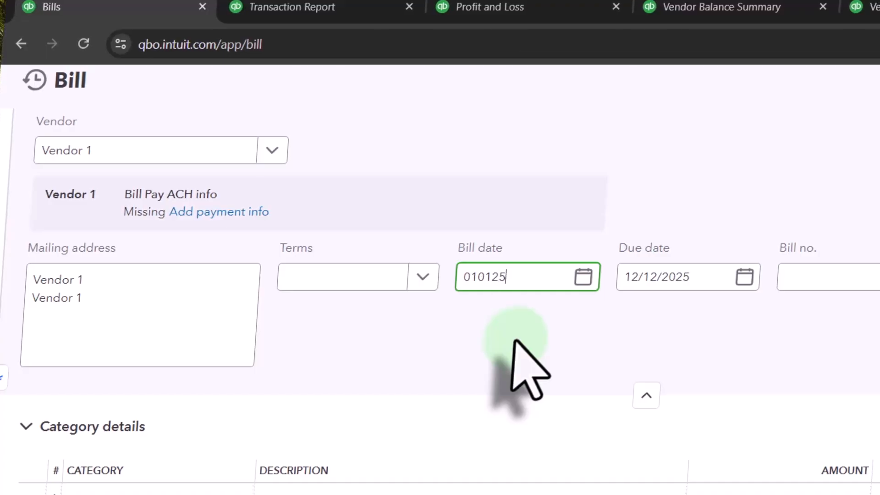
type("25")
key("BackSpace")
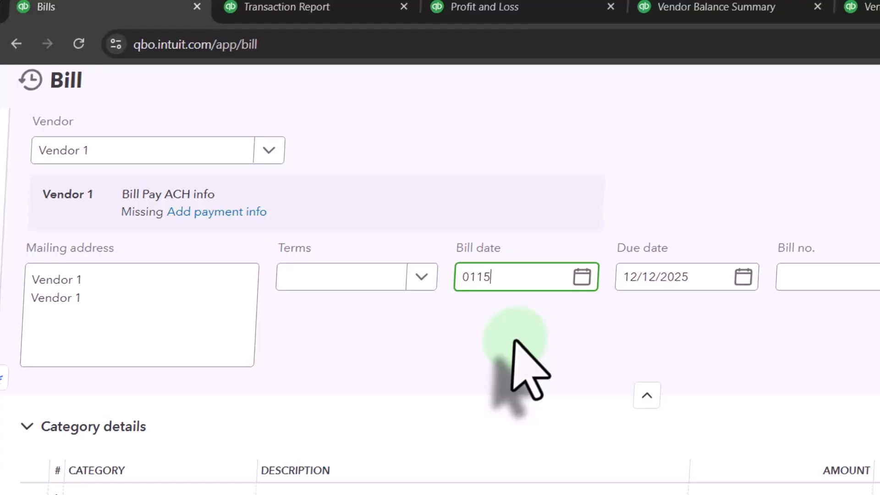
type("25")
key("Tab")
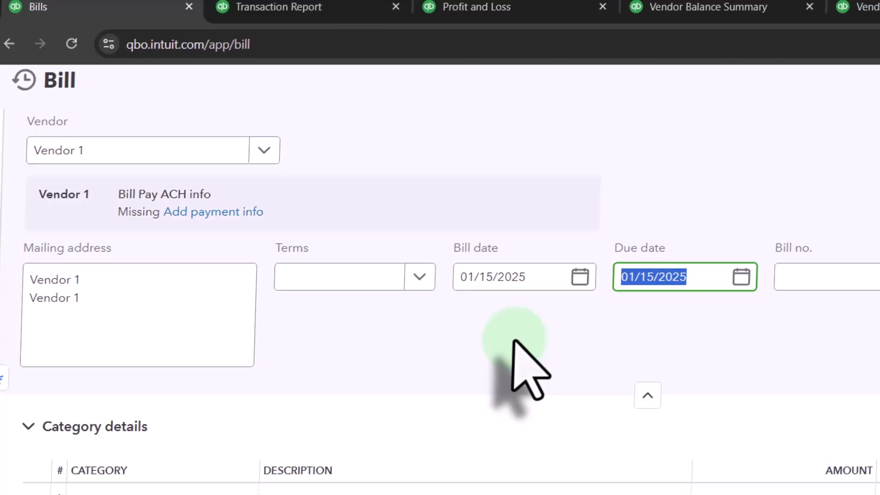
Set the bill's due date to 02/15/2025
type("01")
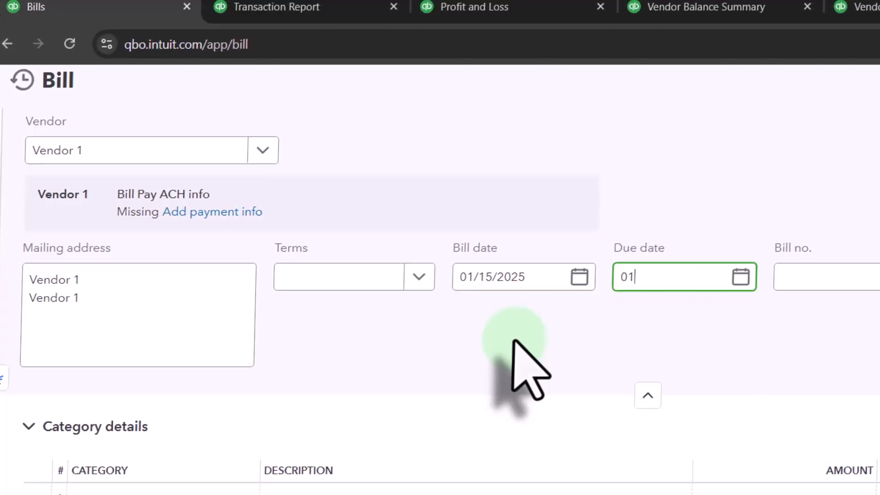
key("BackSpace")
key("BackSpace")
type("0")
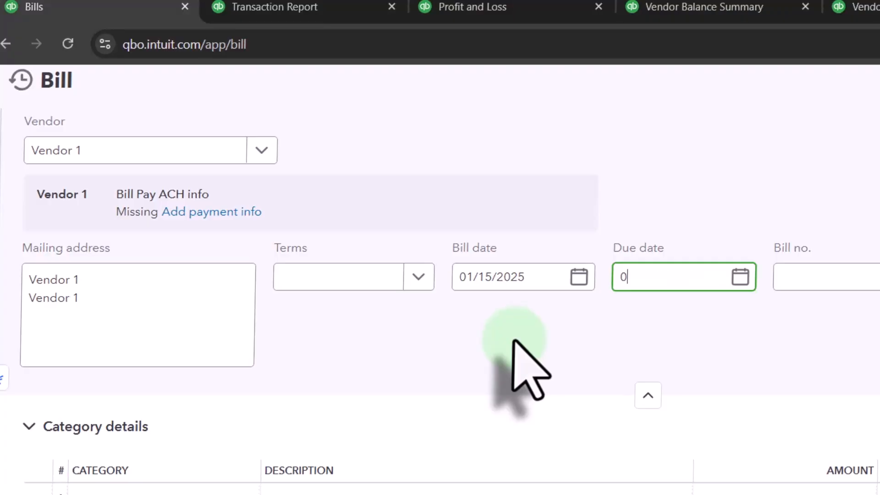
type("2/15/2025")
key("Tab")
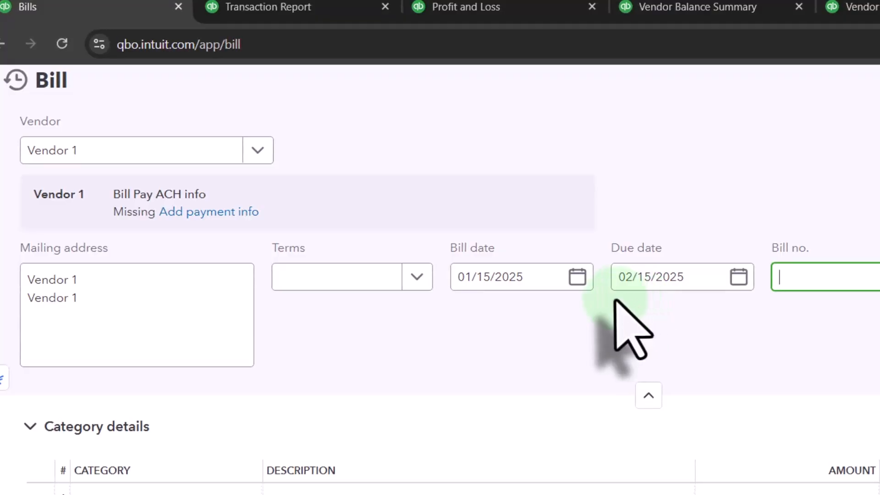
Expand the bill's item details section to examine its columns, and collapse it again
scroll(596, 316, "down", 2)
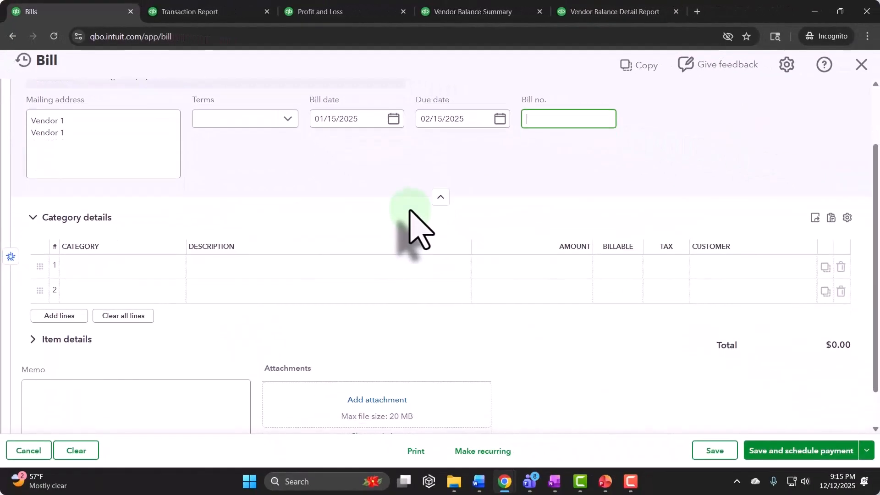
scroll(451, 242, "down", 1)
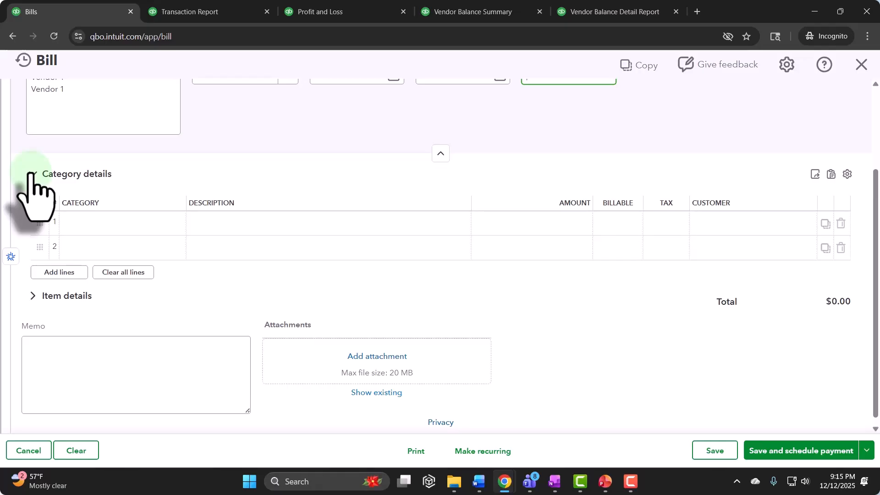
left_click(33, 296)
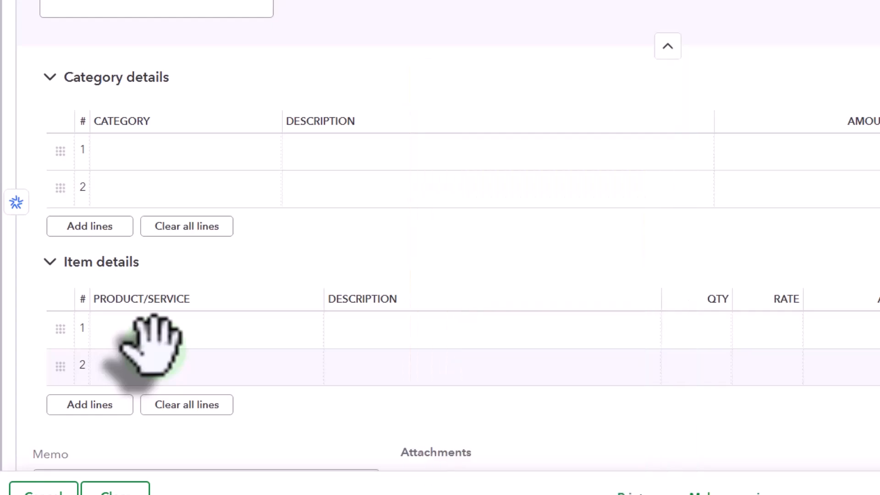
left_click(50, 266)
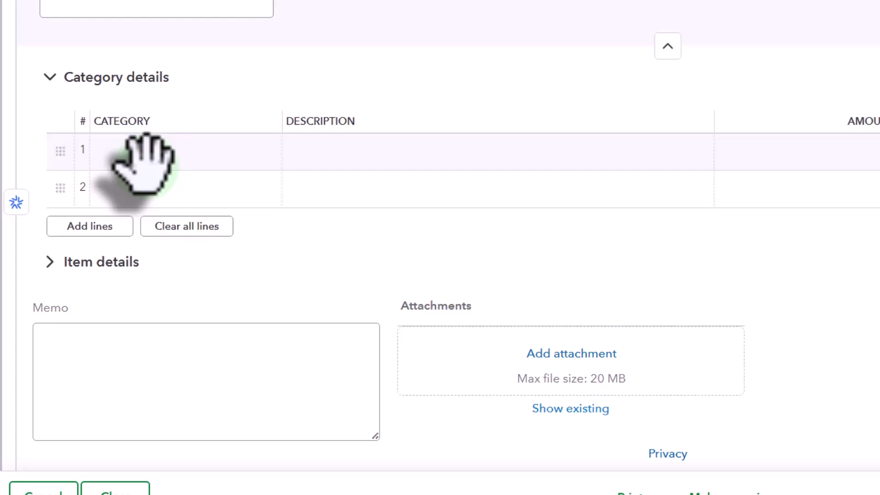
Enter Expense 123 as the category on the bill's first line and start adding it as a new account
left_click(147, 165)
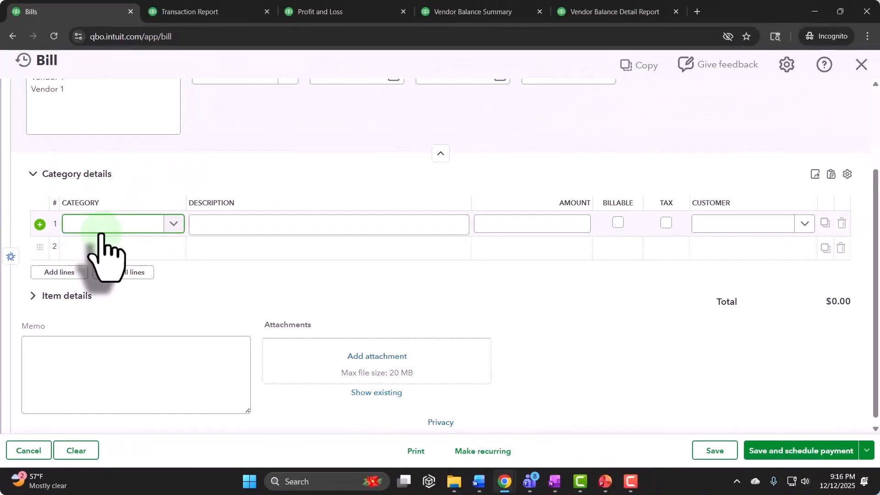
type("Expense ")
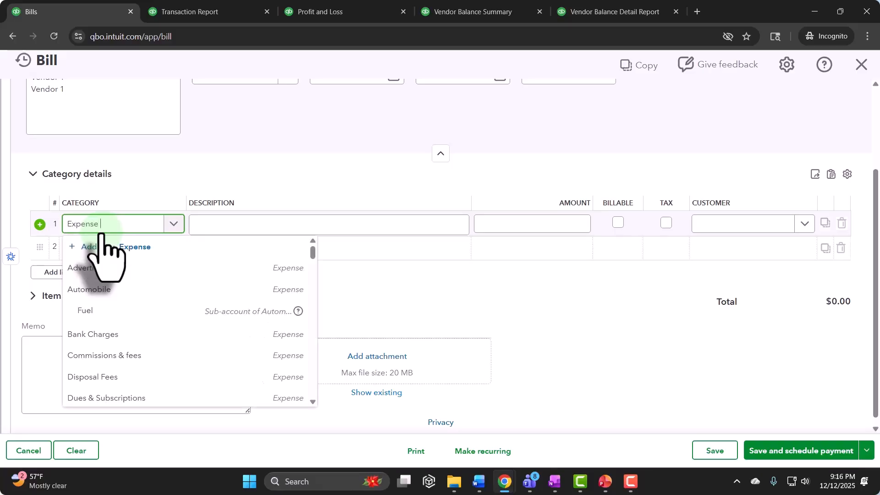
type("12")
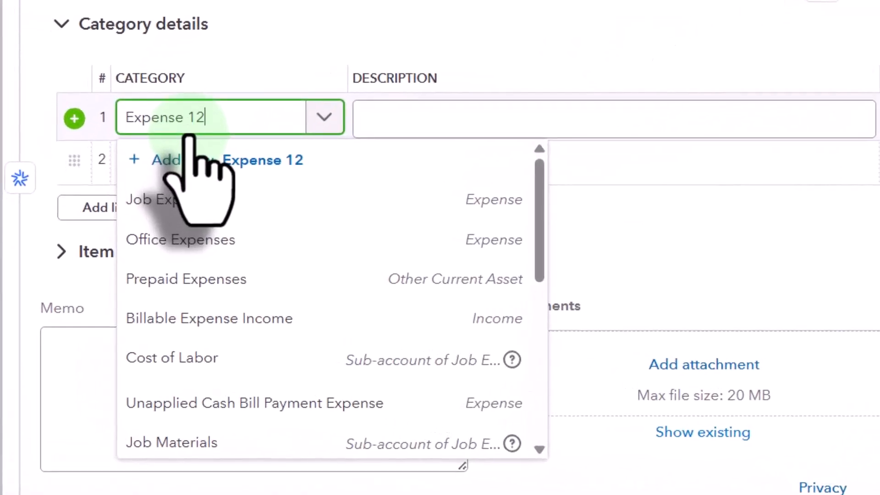
type("5")
key("BackSpace")
type("3")
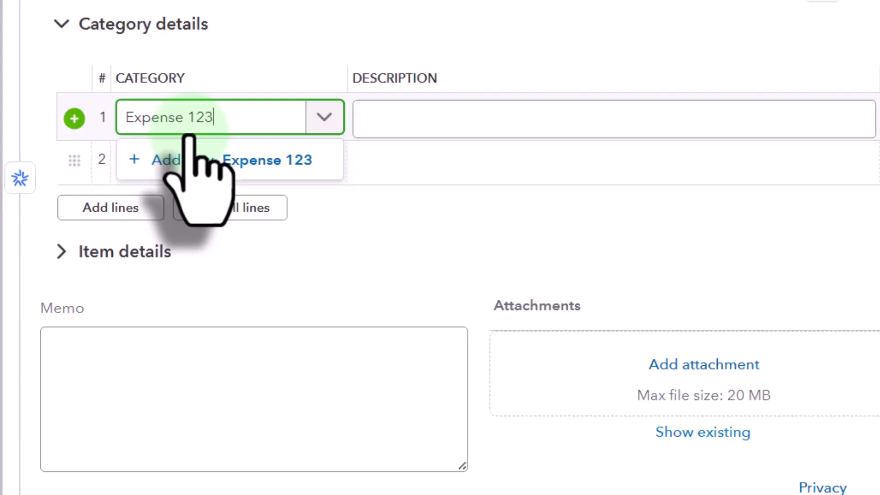
left_click(189, 167)
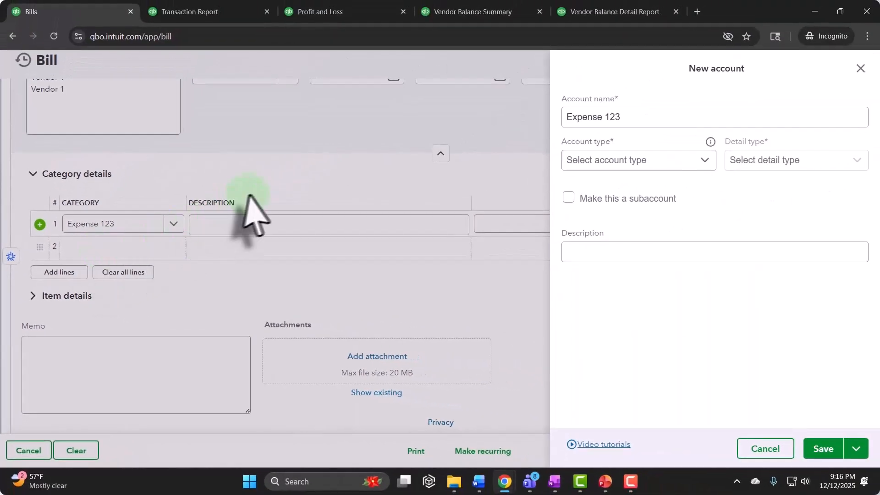
Give the new account Expense 123 the account type Expenses and the detail type Other Business Expenses
left_click(610, 117)
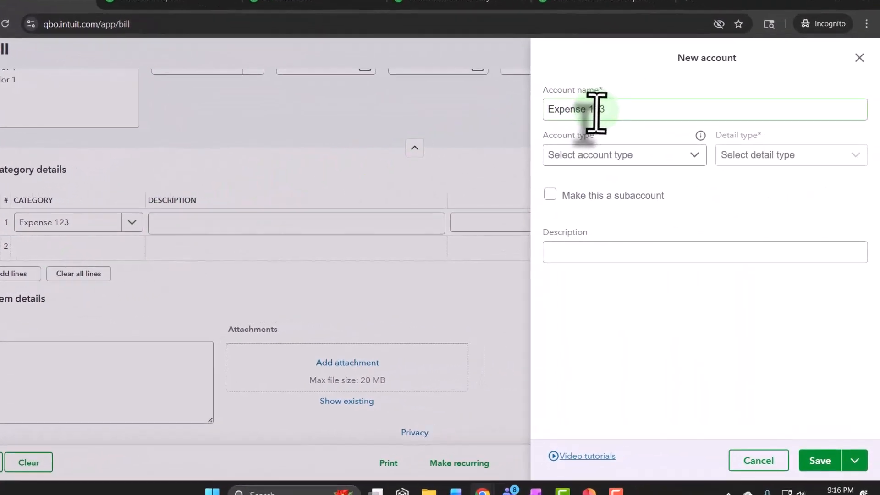
left_click(692, 155)
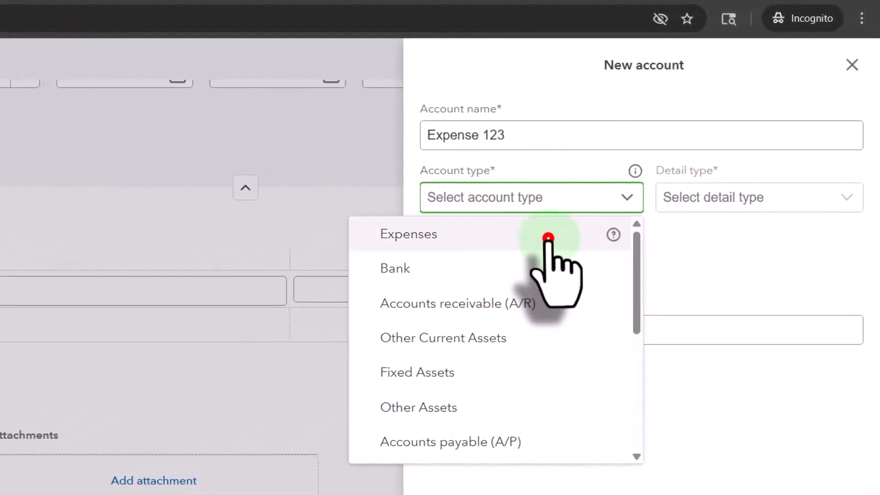
left_click(549, 237)
left_click(760, 197)
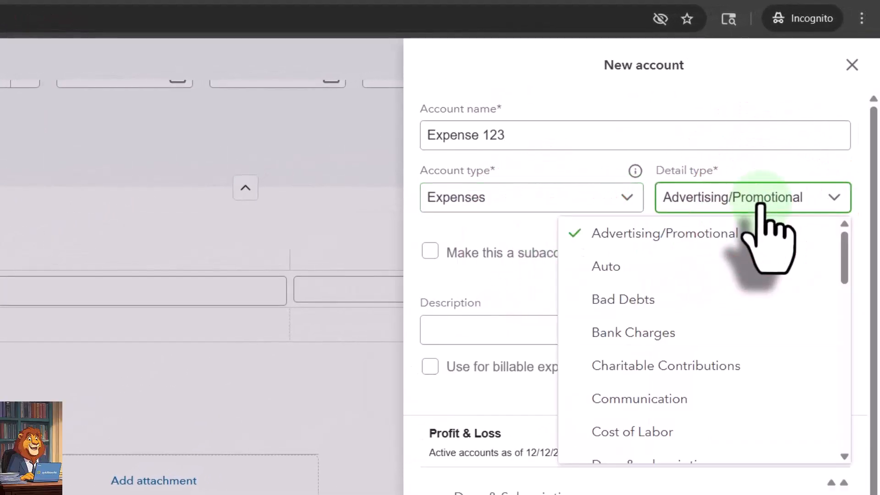
scroll(733, 275, "down", 3)
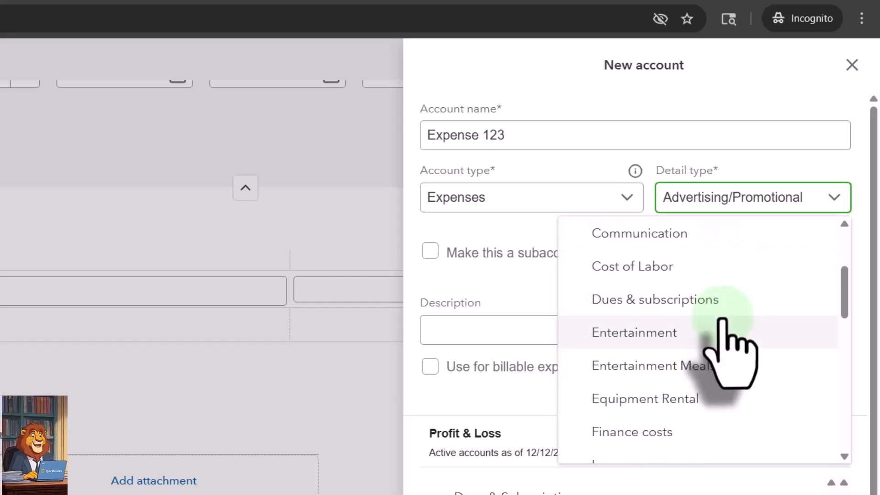
scroll(723, 321, "down", 5)
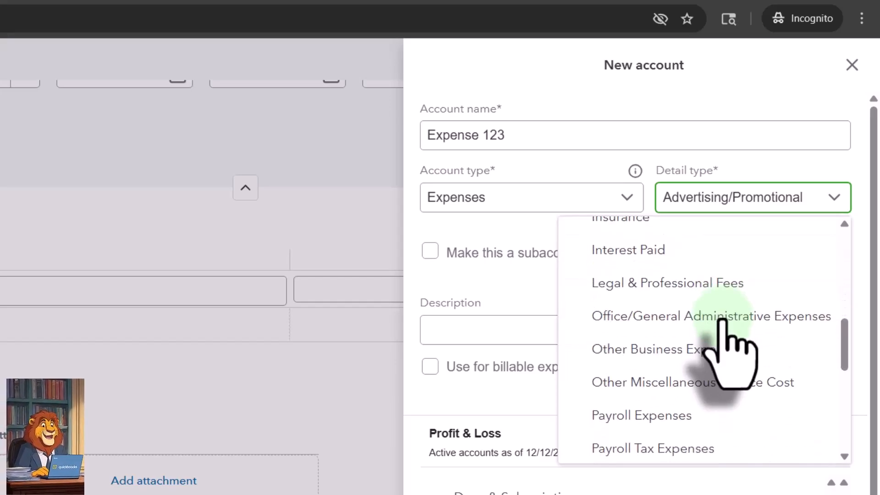
left_click(716, 350)
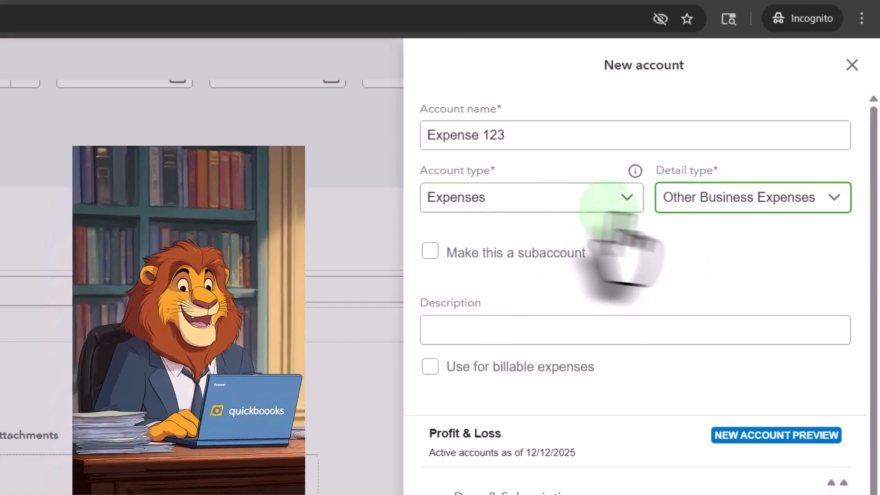
left_click(485, 146)
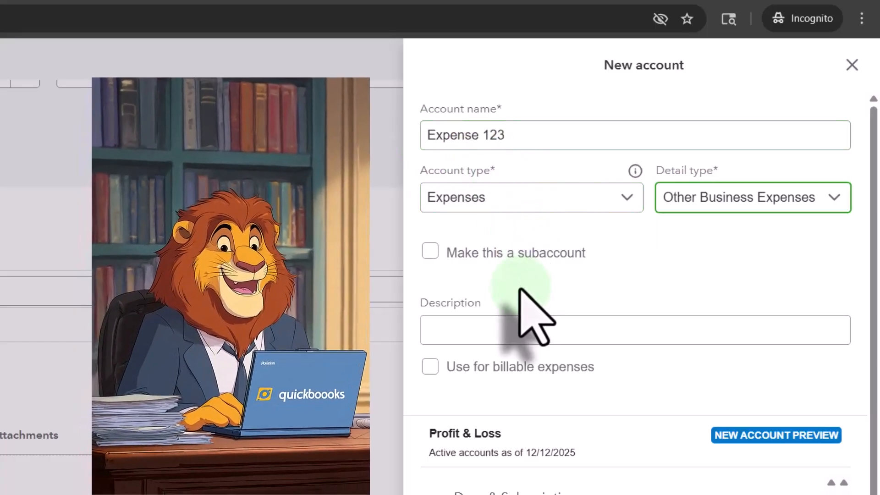
Check where Expense 123 falls in the Profit & Loss account preview and save the new account
scroll(459, 284, "down", 2)
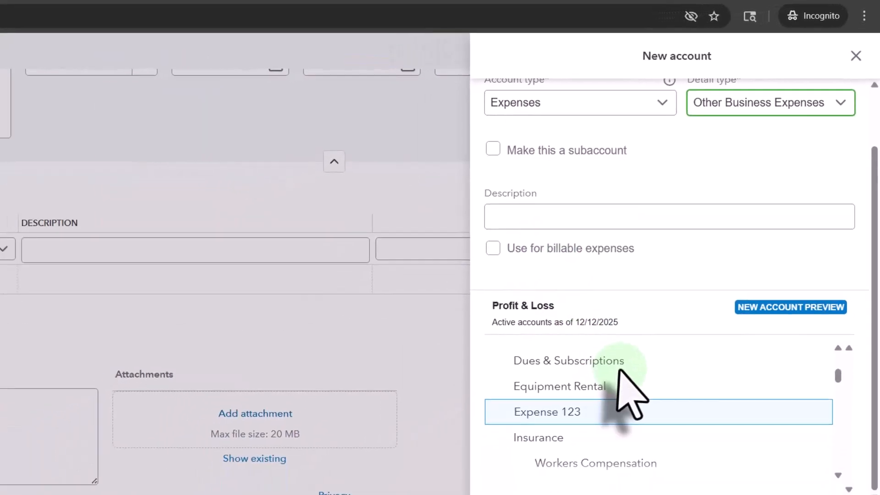
scroll(580, 454, "down", 5)
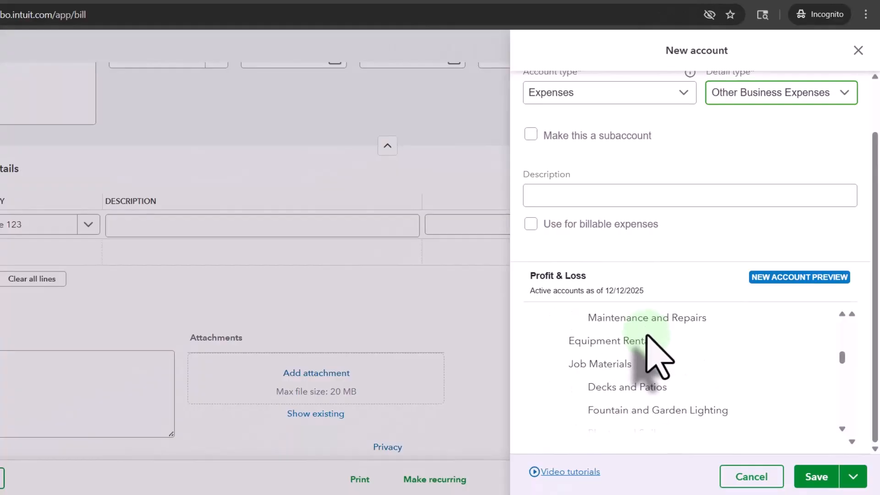
scroll(648, 336, "up", 5)
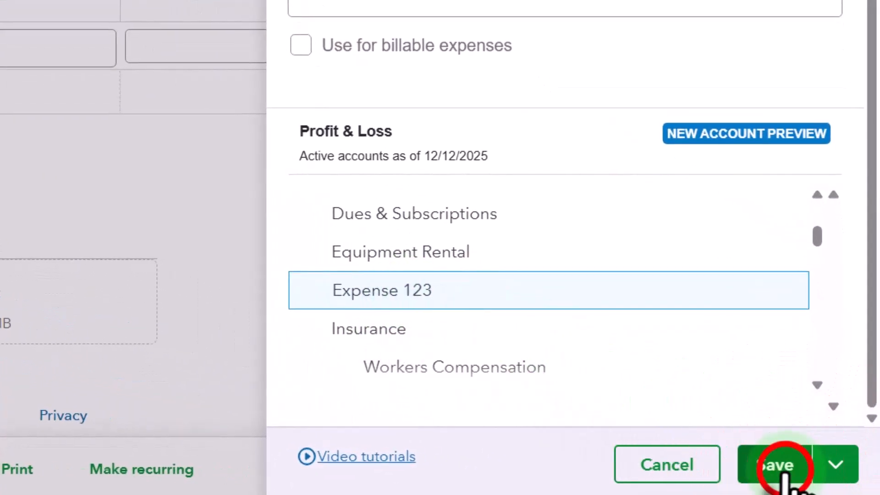
left_click(785, 477)
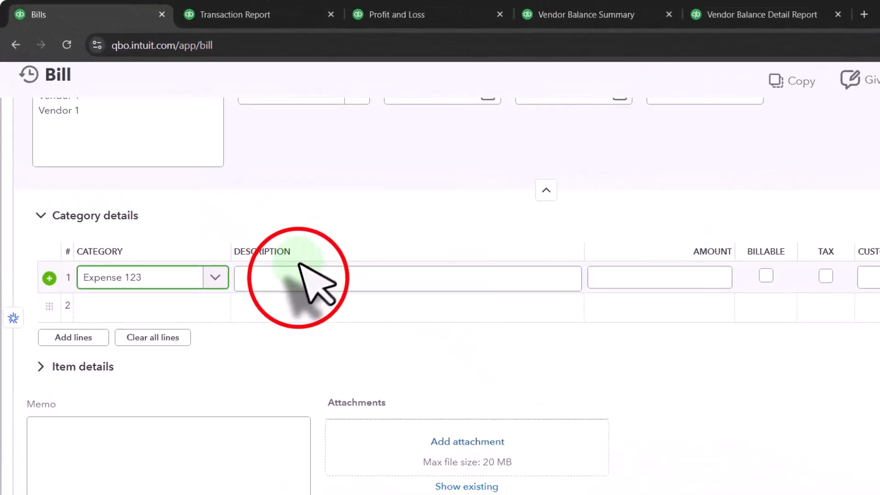
Describe the bill's first category line as Invoice 1234 and enter an amount of 150
left_click(297, 277)
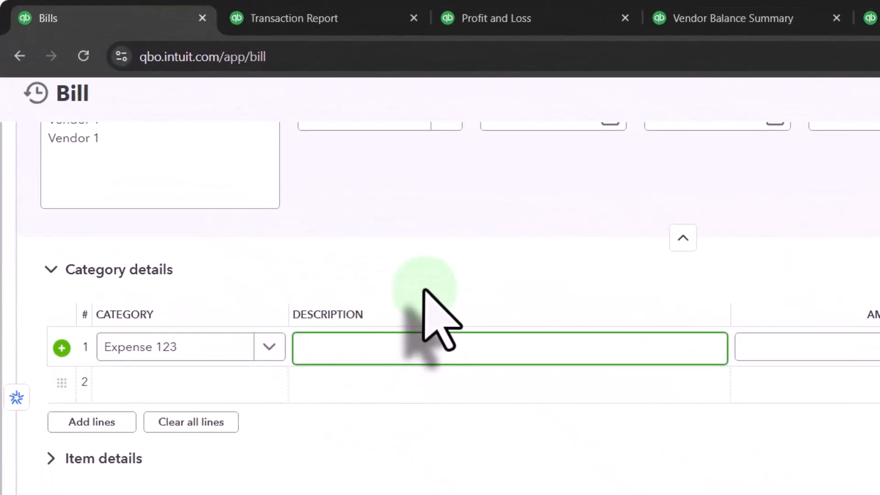
type("I")
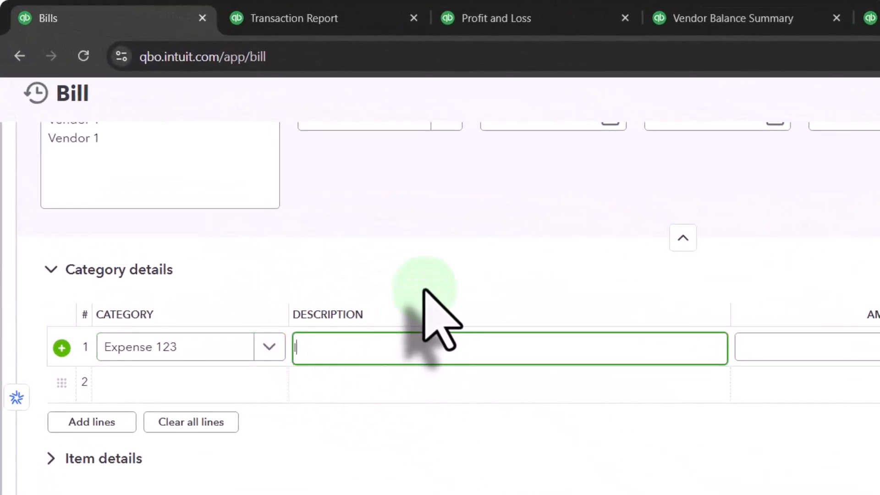
type("nvoice 1234")
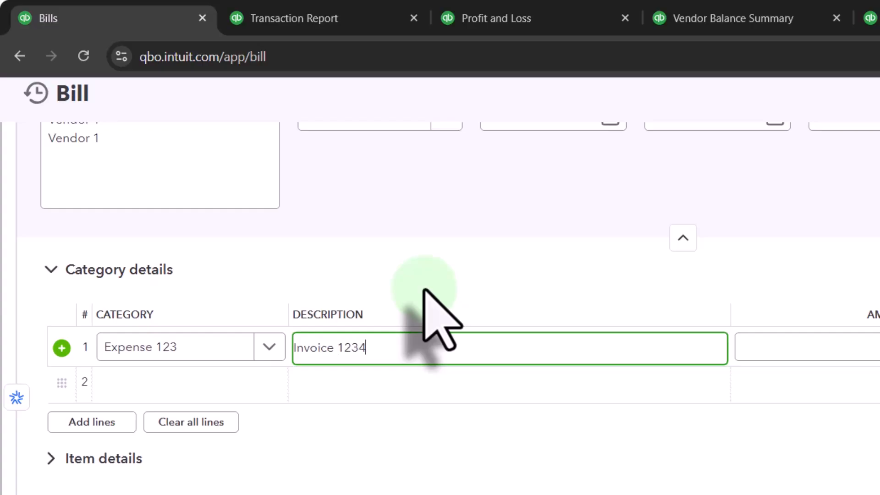
key("Tab")
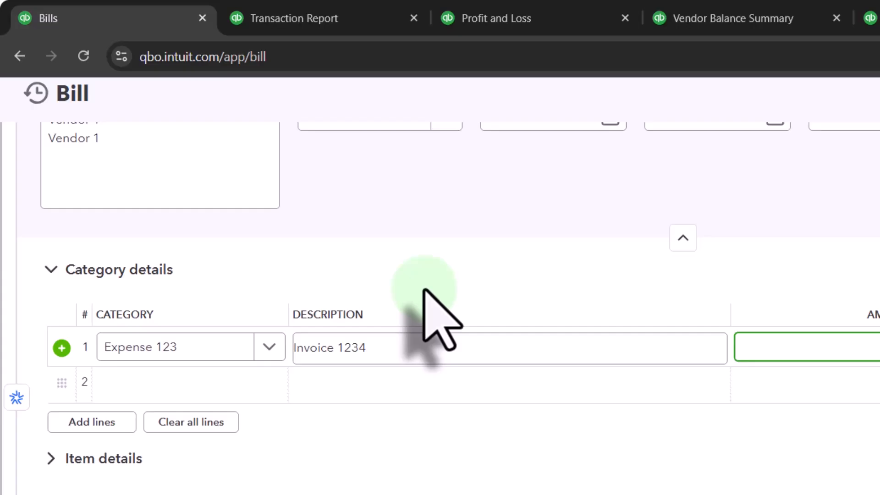
type("150")
key("Tab")
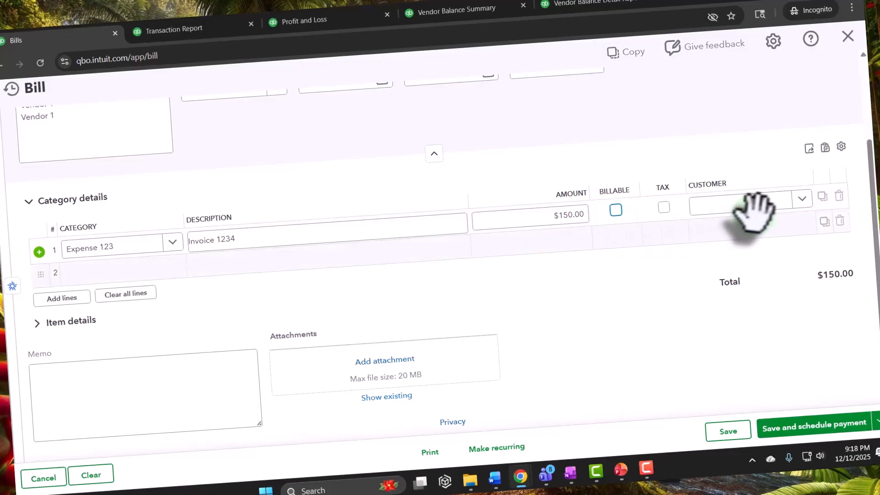
Examine the rest of the bill form: the customer choices, item details, second category line and memo area
left_click(804, 198)
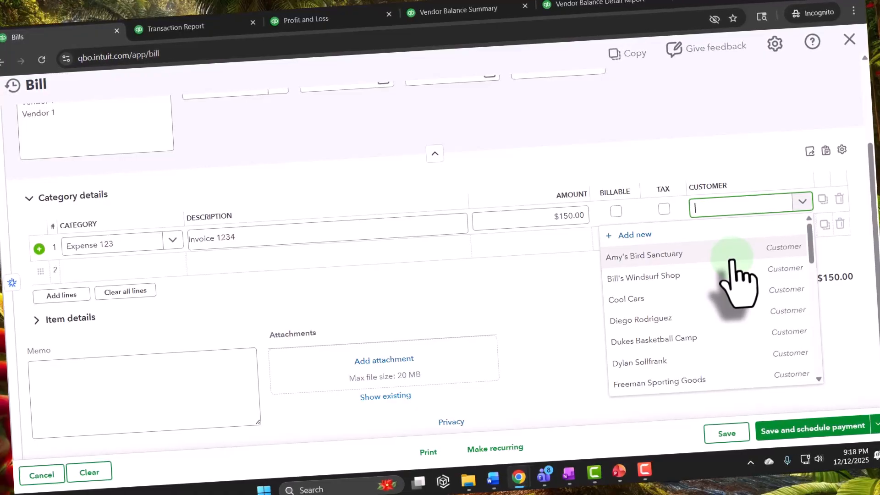
left_click(532, 321)
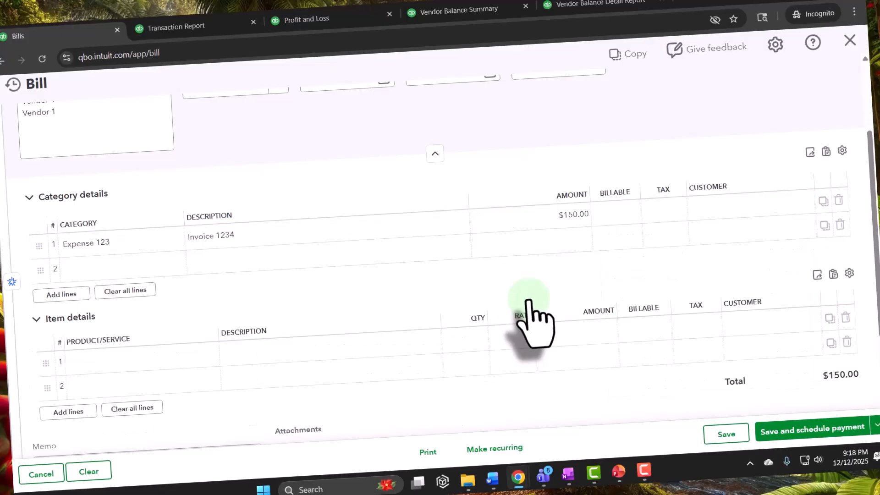
left_click(128, 256)
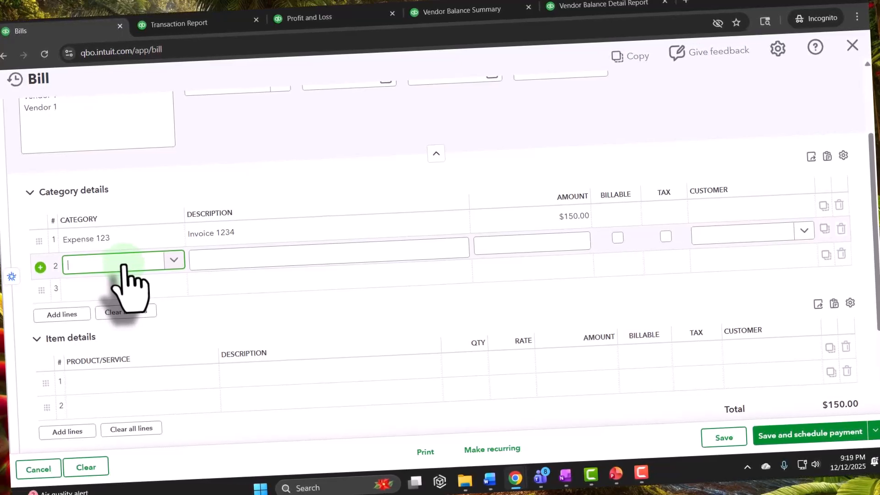
scroll(135, 294, "down", 3)
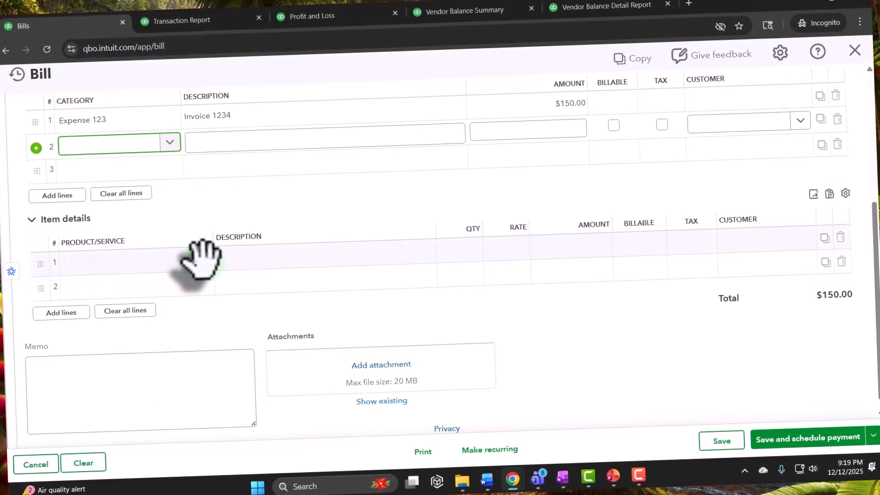
scroll(186, 307, "down", 1)
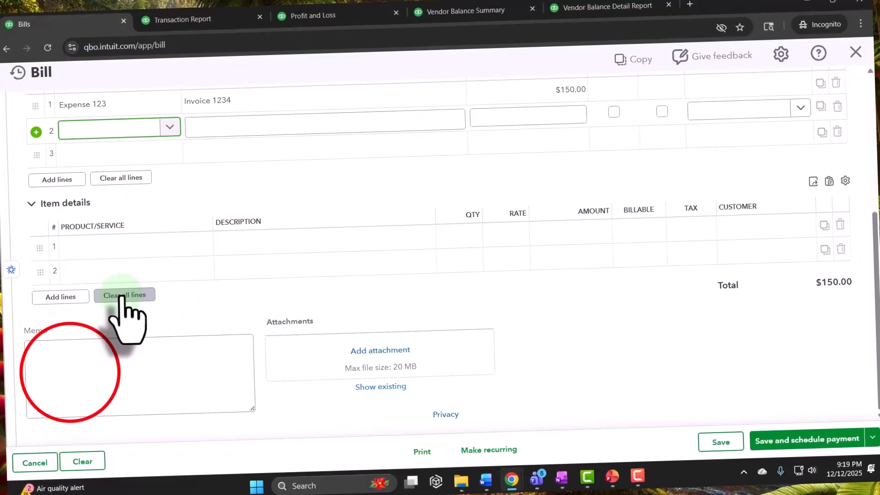
left_click(71, 373)
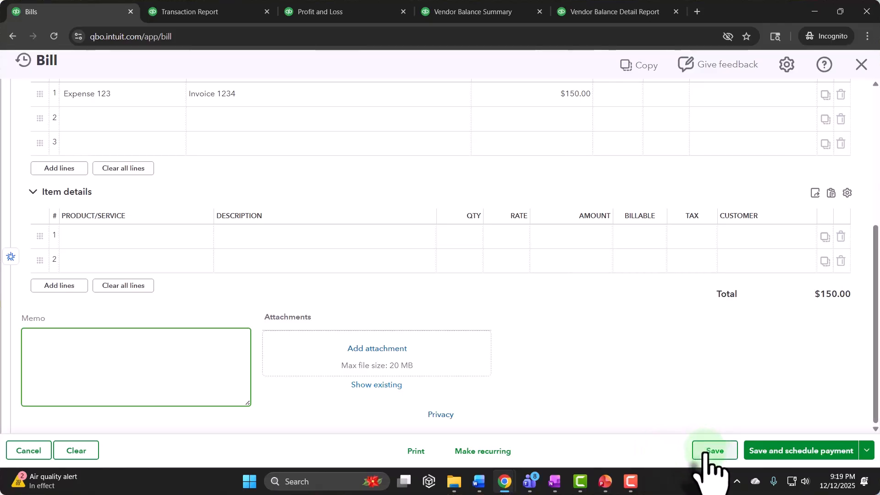
Save the Vendor 1 bill and close it without scheduling a payment
left_click(867, 450)
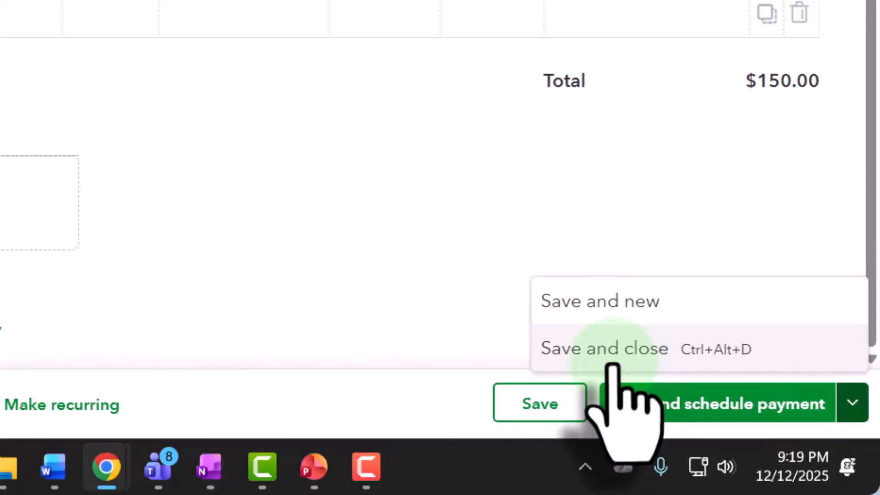
left_click(613, 362)
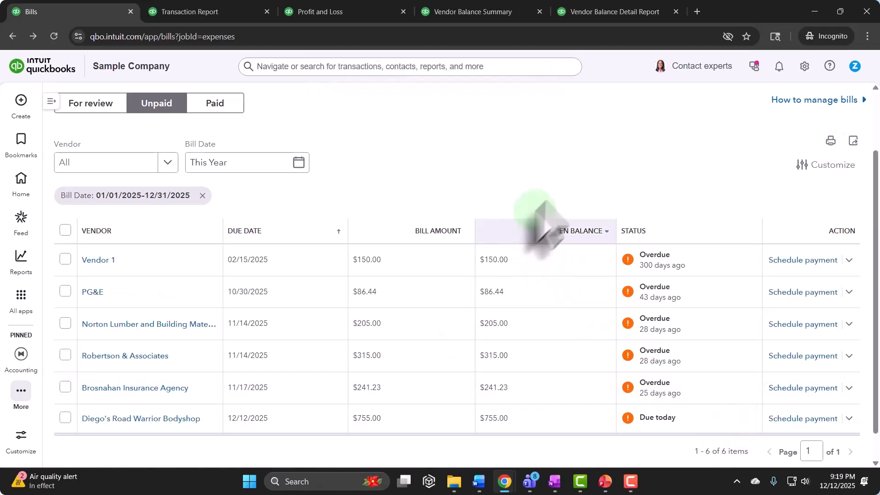
Examine the Bills and expenses options in the company's expense settings and try to leave the settings
left_click(805, 66)
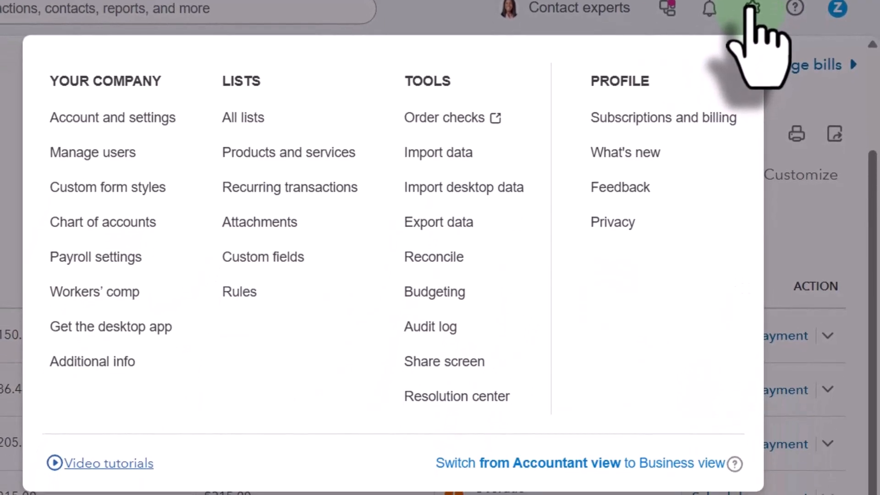
left_click(115, 117)
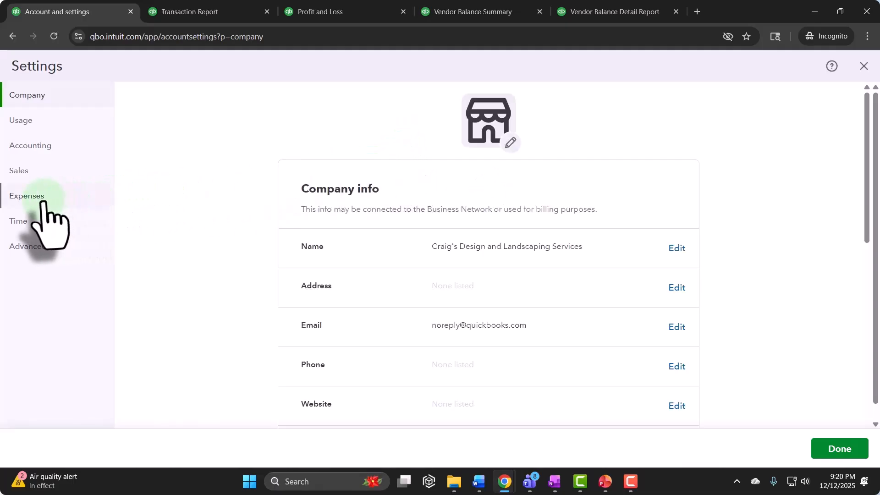
left_click(26, 196)
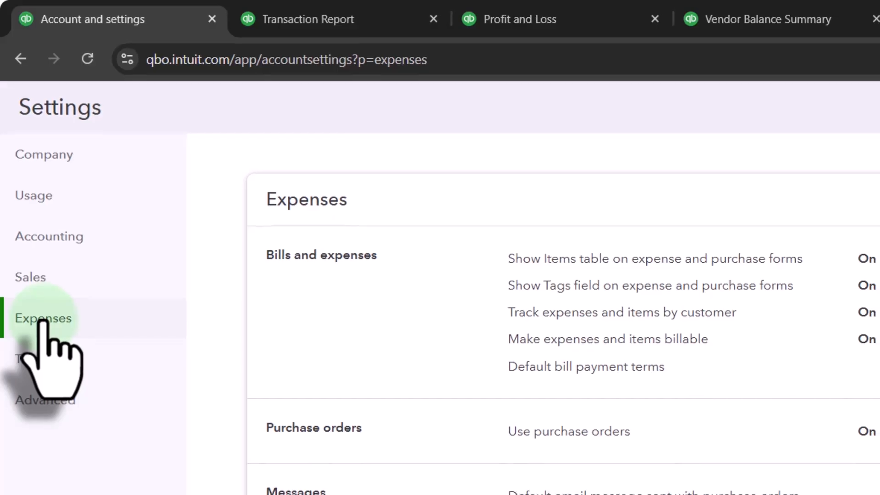
left_click(336, 306)
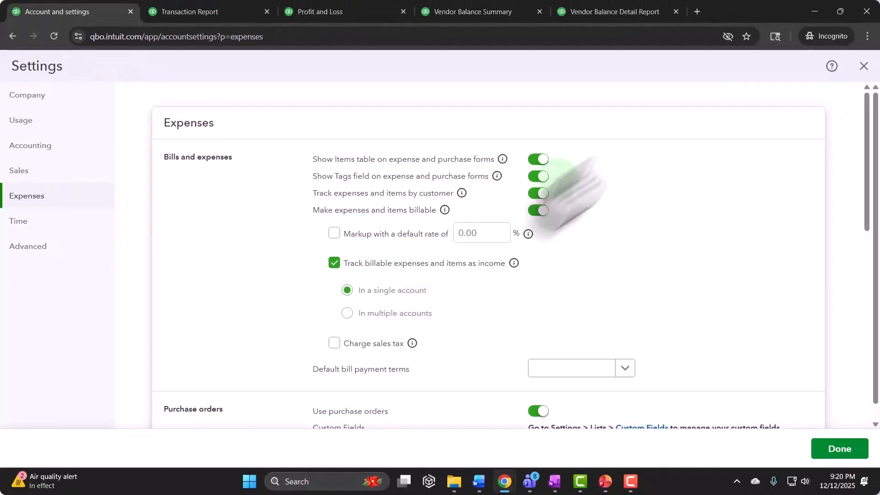
left_click(860, 79)
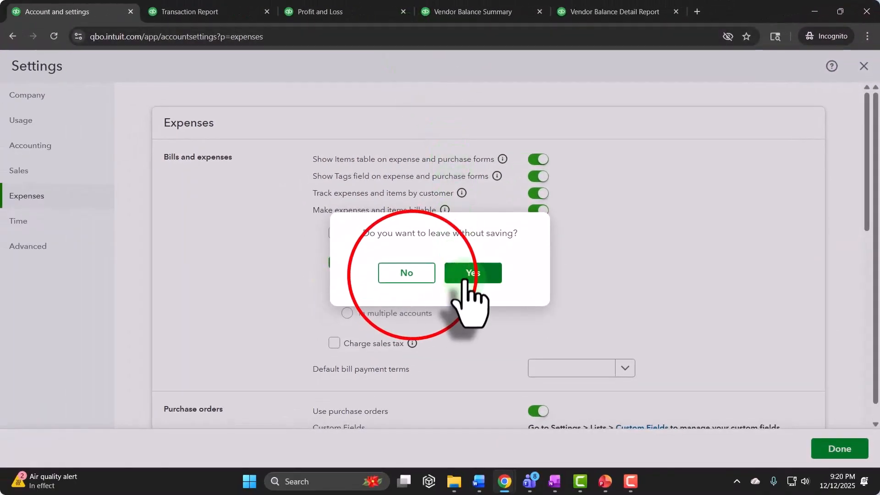
left_click(407, 274)
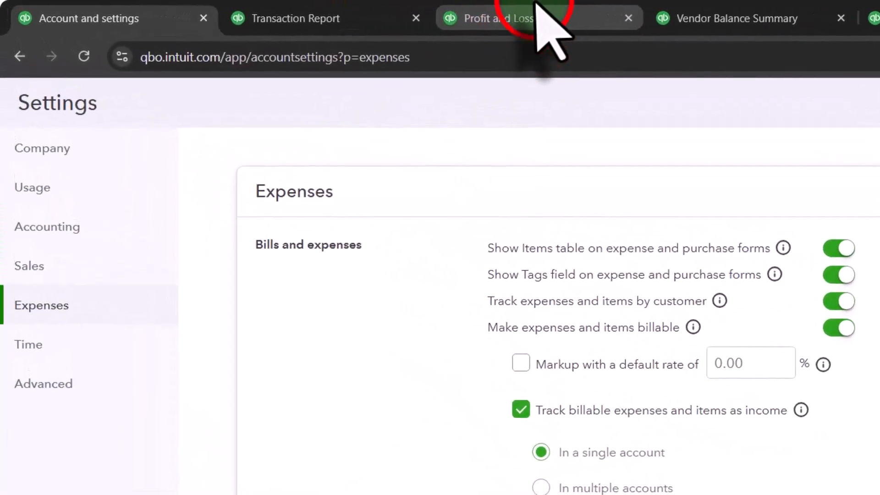
Return from the old transaction report to the balance sheet and drill into Accounts Payable (A/P) again
left_click(426, 11)
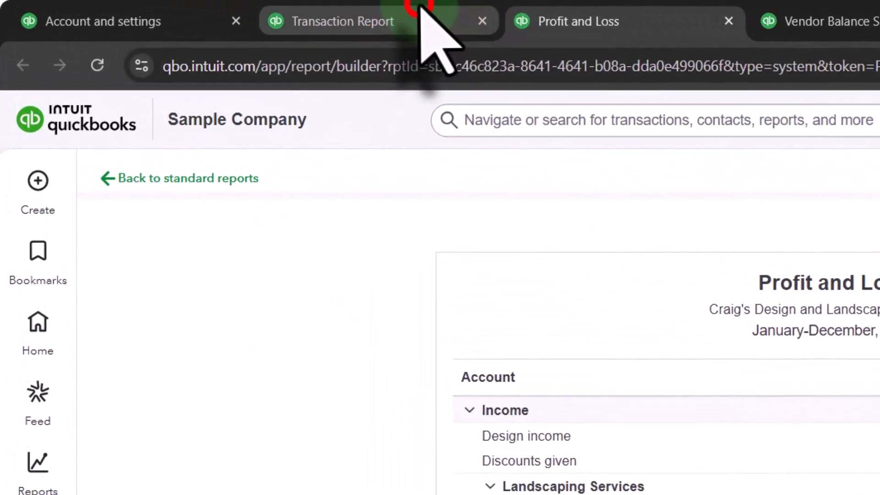
left_click(422, 12)
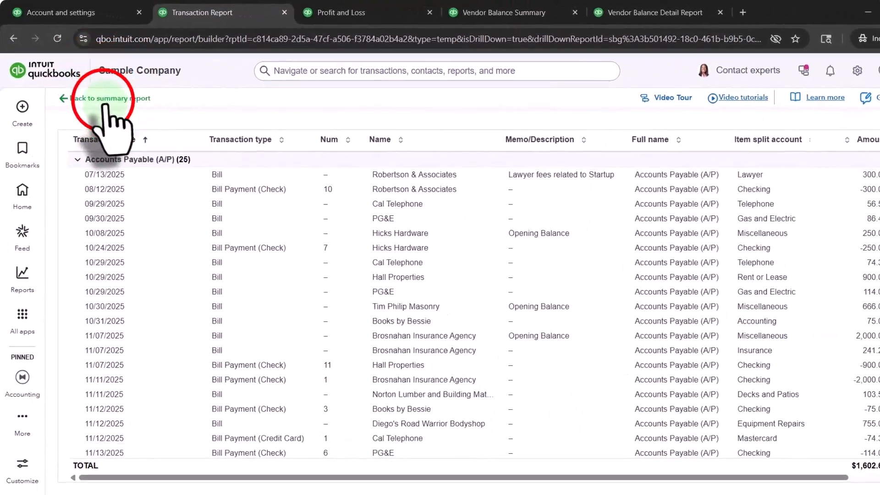
left_click(103, 100)
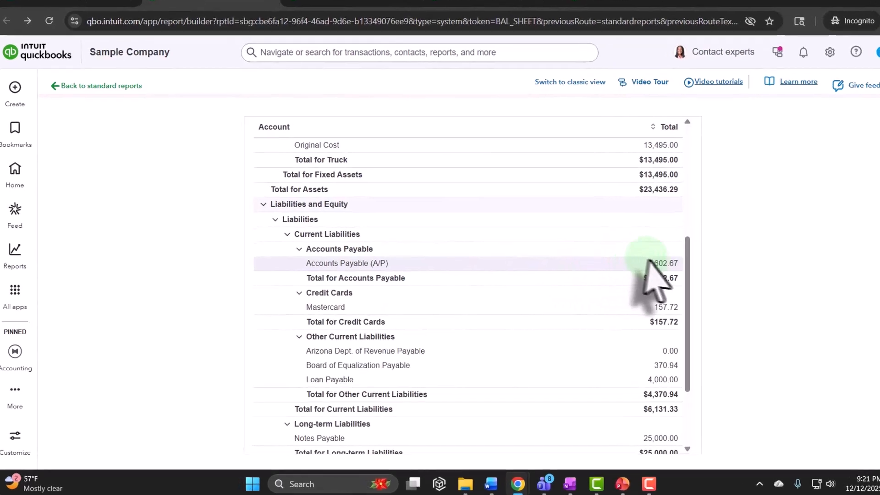
left_click(636, 269)
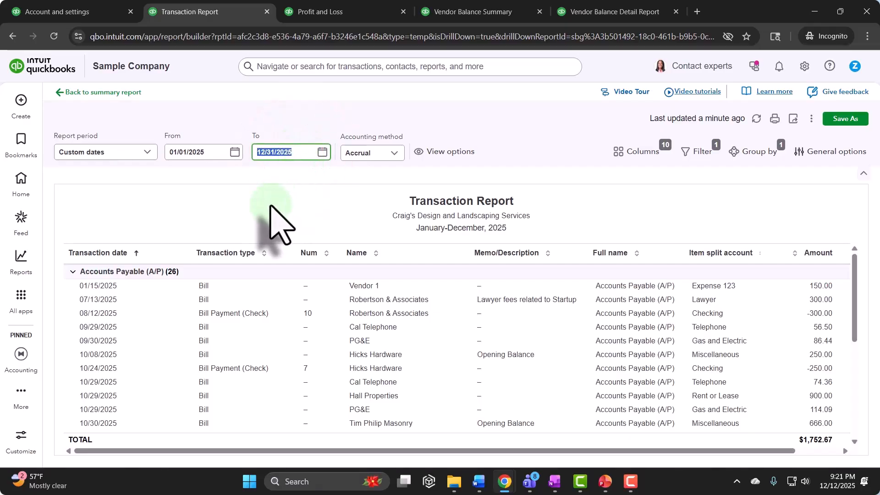
Set the Accounts Payable transaction report's end date to 02/28/2025 and open the Vendor 1 bill it lists
type("02/28/202")
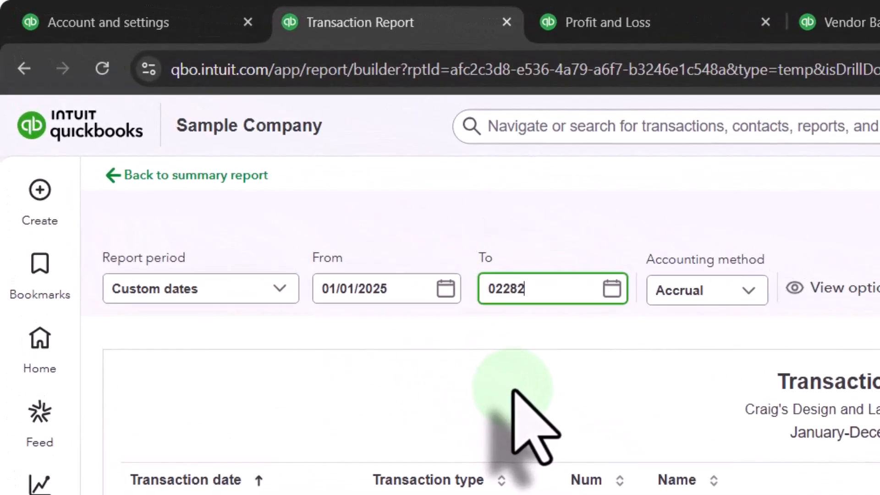
type("5")
key("Tab")
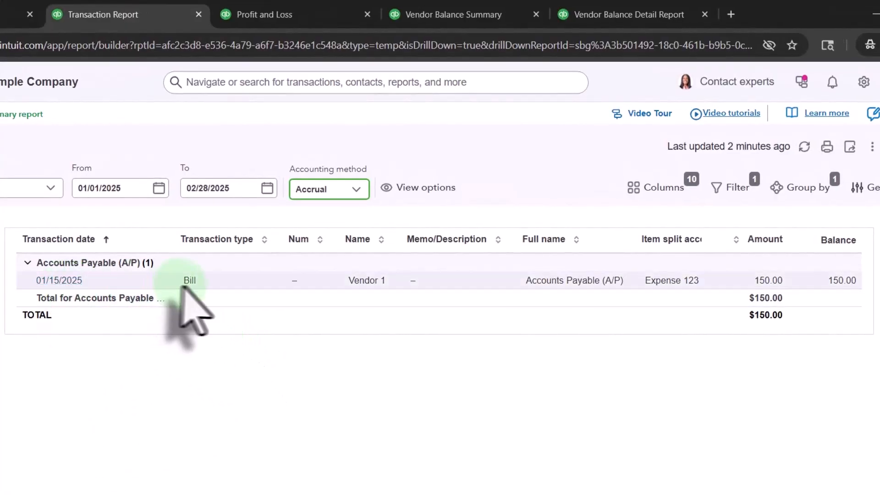
left_click(772, 281)
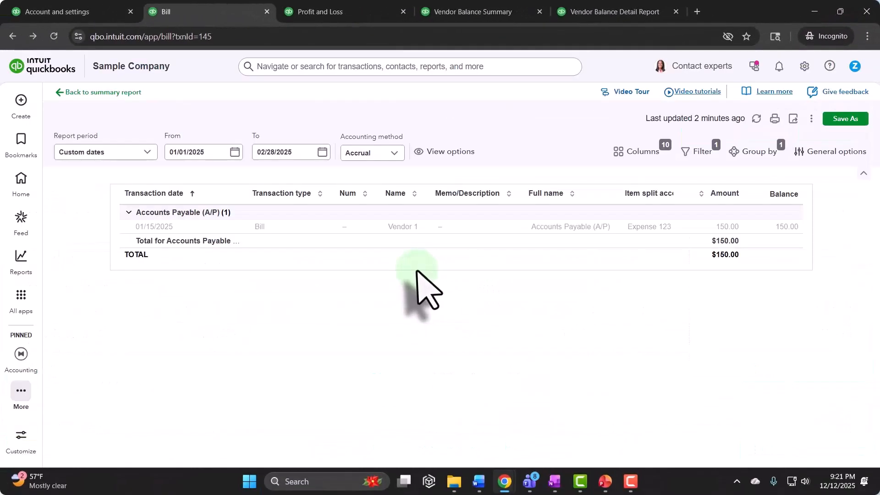
Leave the transaction report, switch to the Profit and Loss report and reload it with its report options collapsed
left_click(94, 92)
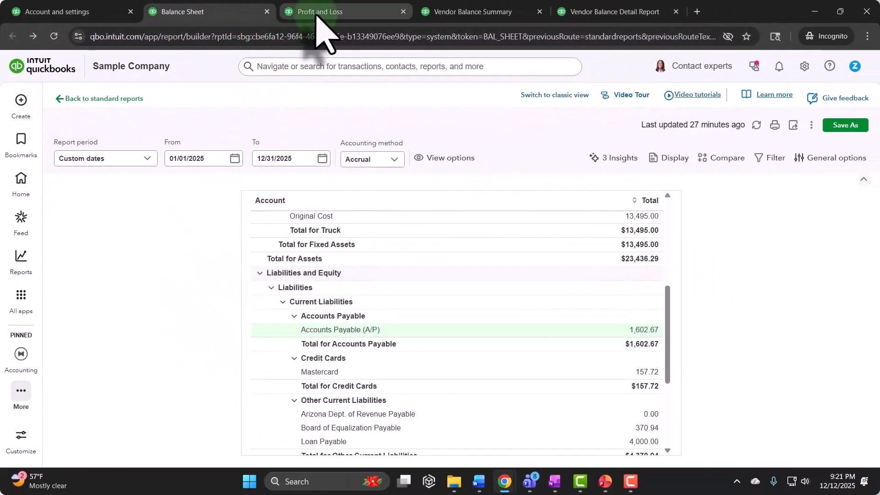
left_click(317, 16)
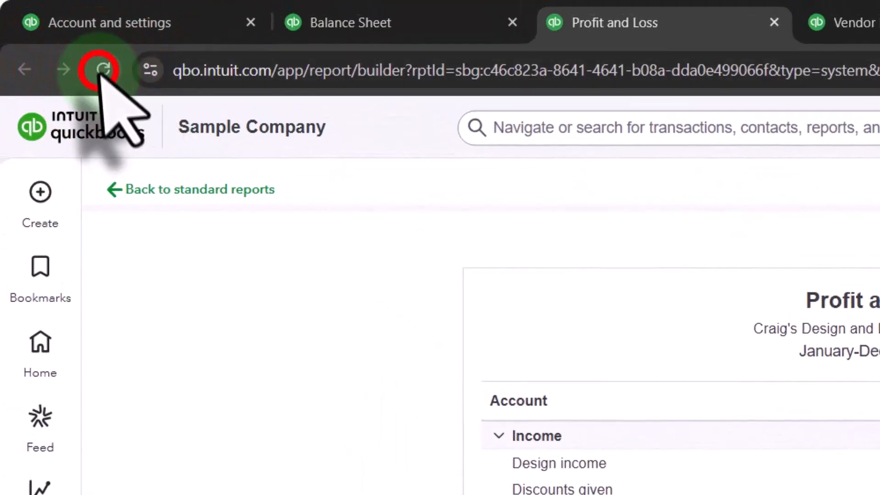
left_click(95, 58)
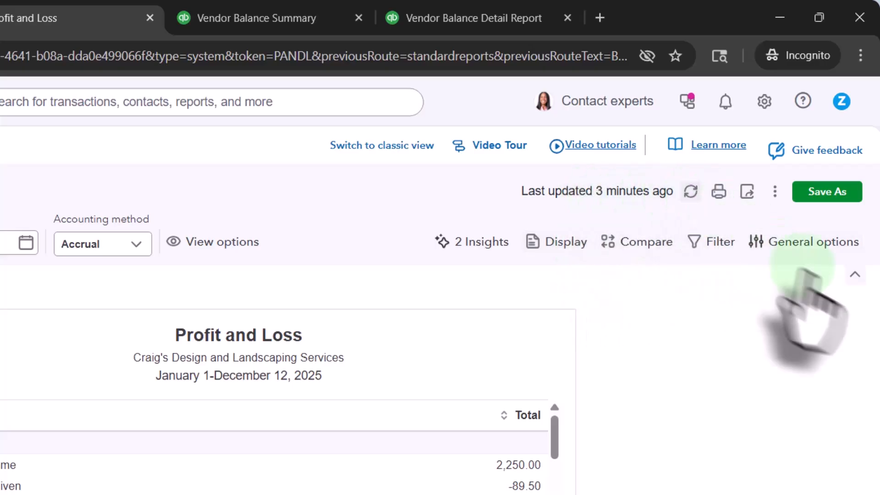
left_click(854, 275)
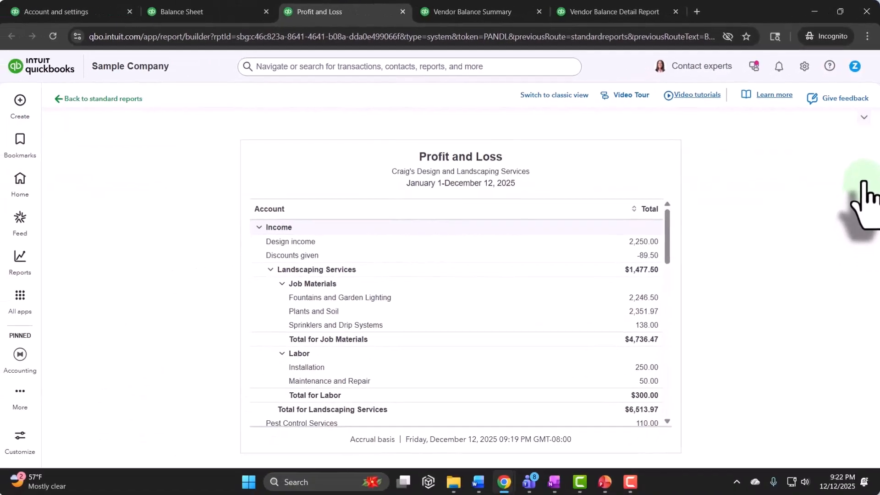
left_click(864, 118)
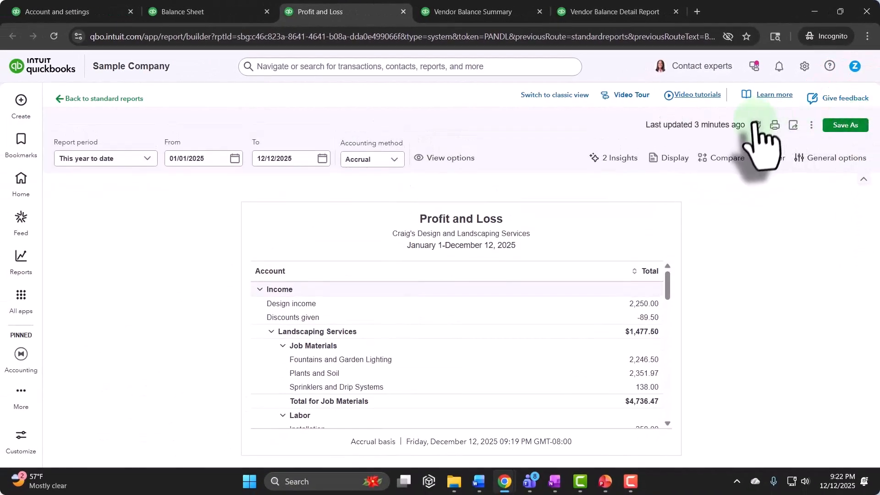
left_click(863, 179)
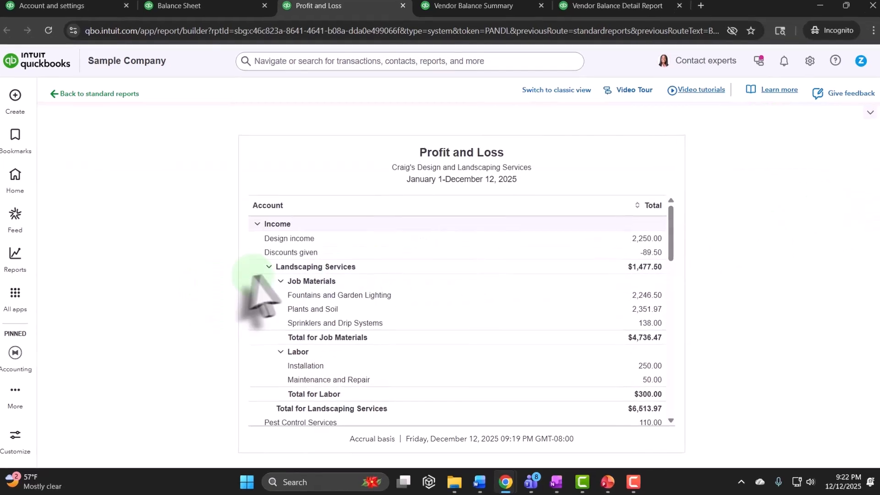
Find Expense 123 among the Profit and Loss expenses and drill through its amount to the Vendor 1 bill
scroll(286, 275, "down", 3)
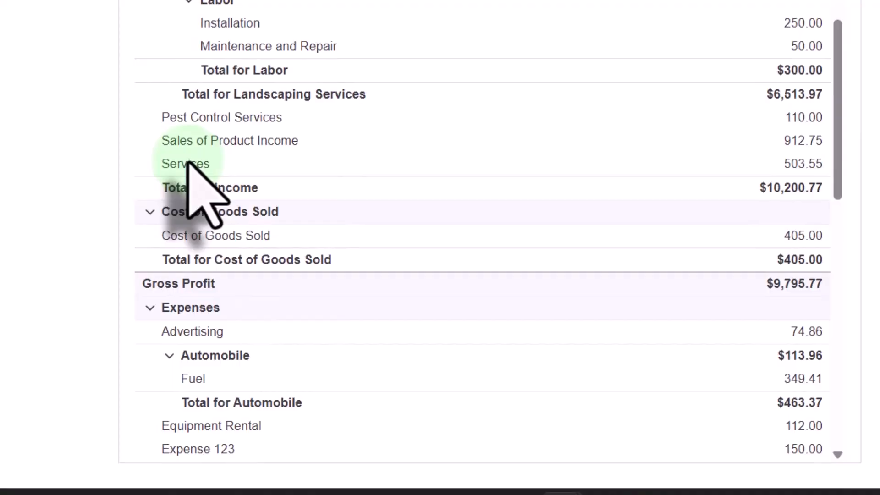
scroll(193, 174, "down", 6)
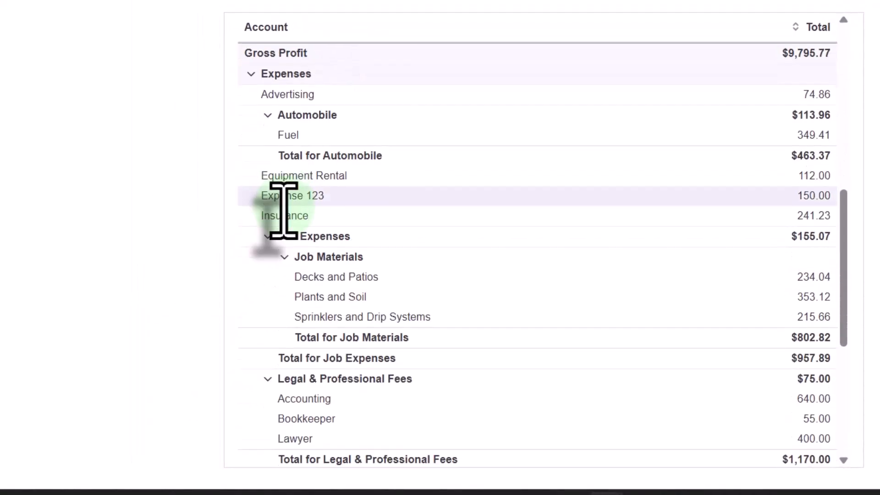
scroll(285, 210, "down", 7)
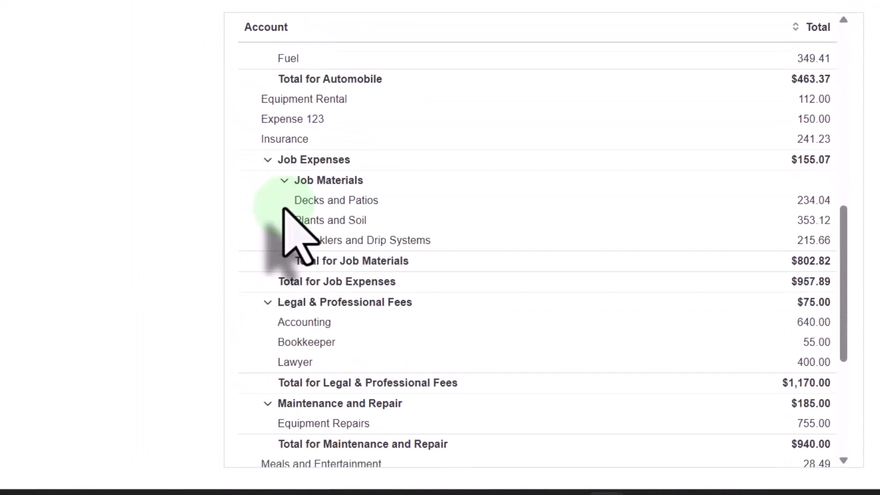
scroll(283, 208, "down", 1)
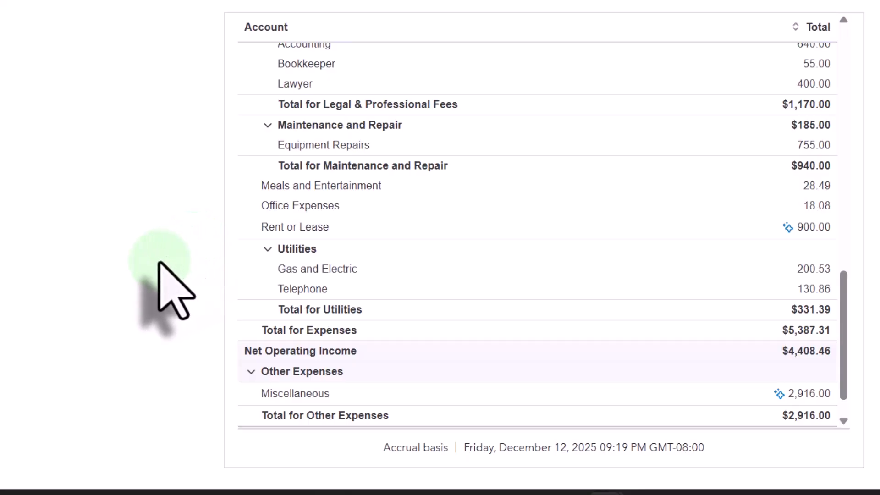
scroll(244, 307, "up", 4)
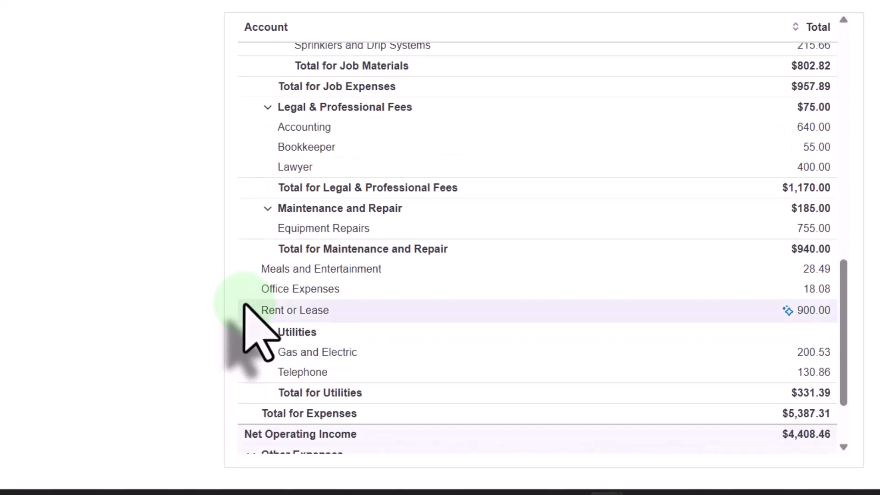
scroll(244, 304, "up", 6)
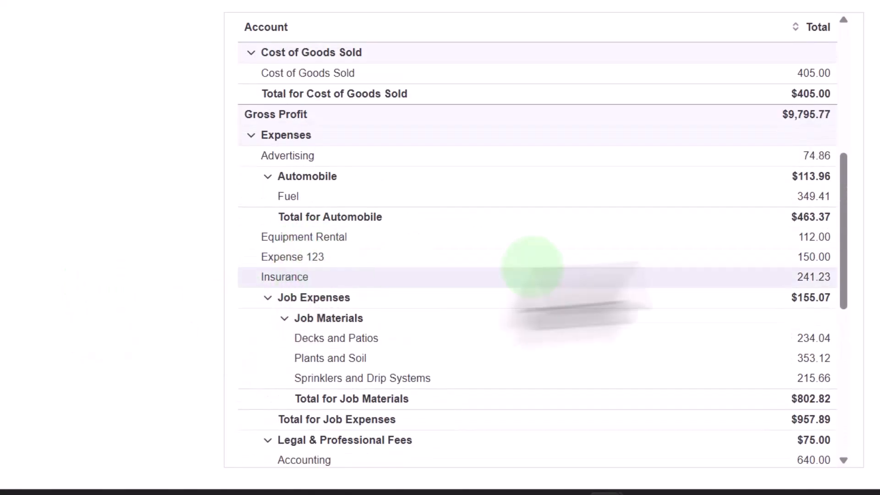
left_click(811, 257)
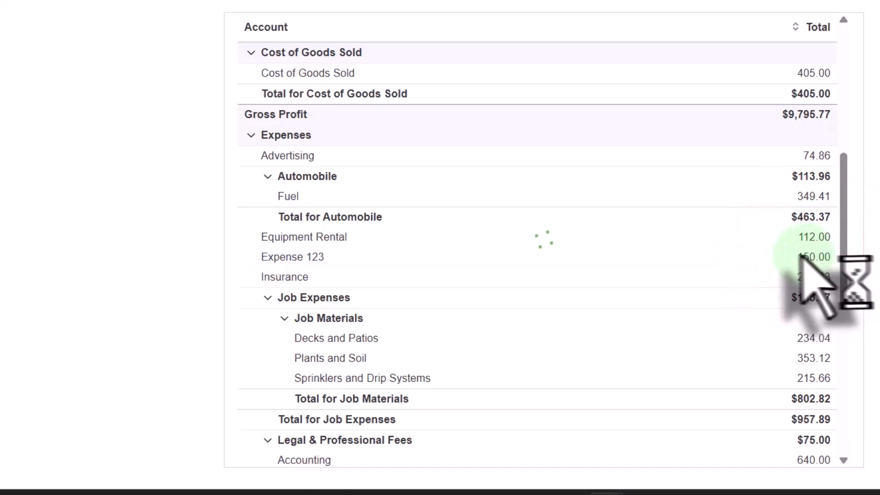
left_click(725, 275)
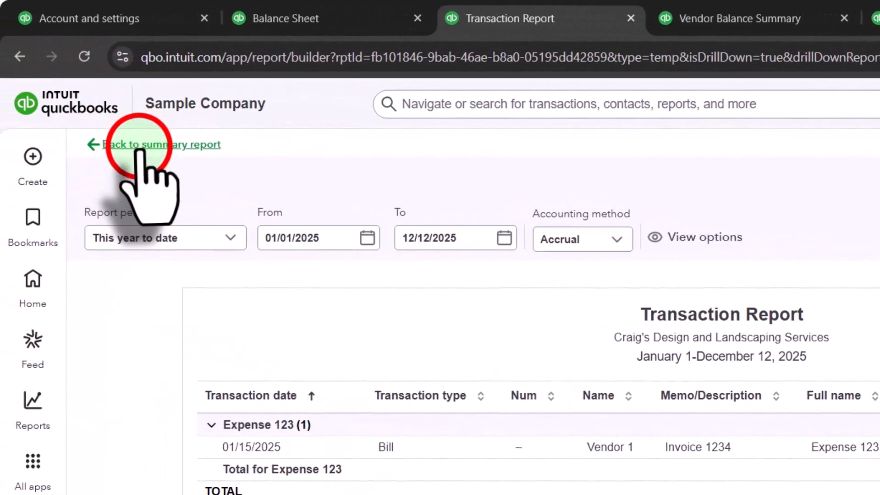
Return to the Profit and Loss report and review its remaining expenses through net operating income
left_click(137, 146)
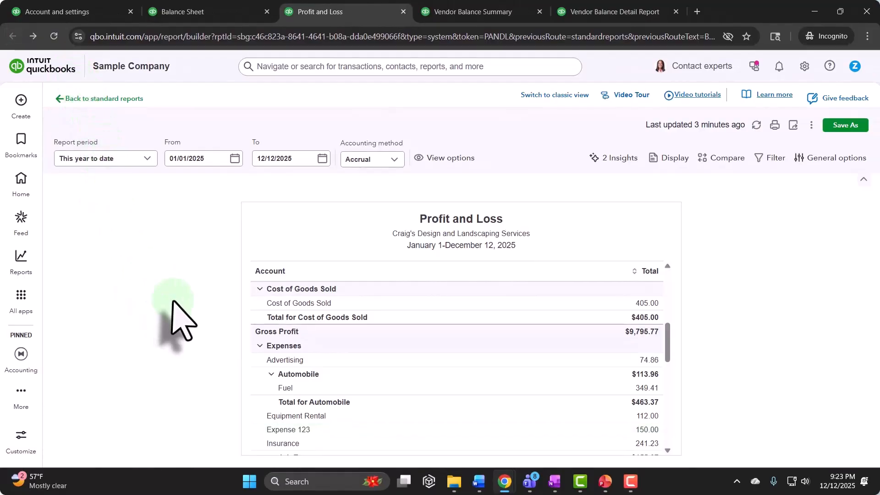
left_click(864, 179)
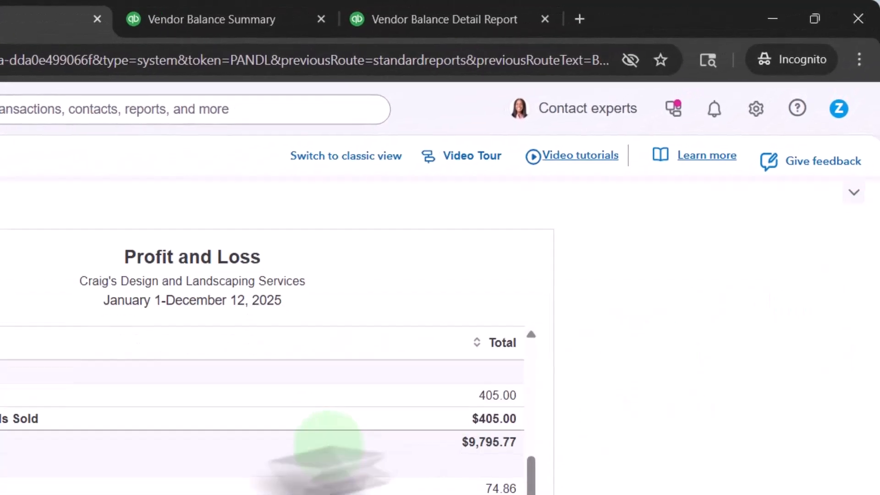
scroll(328, 454, "down", 5)
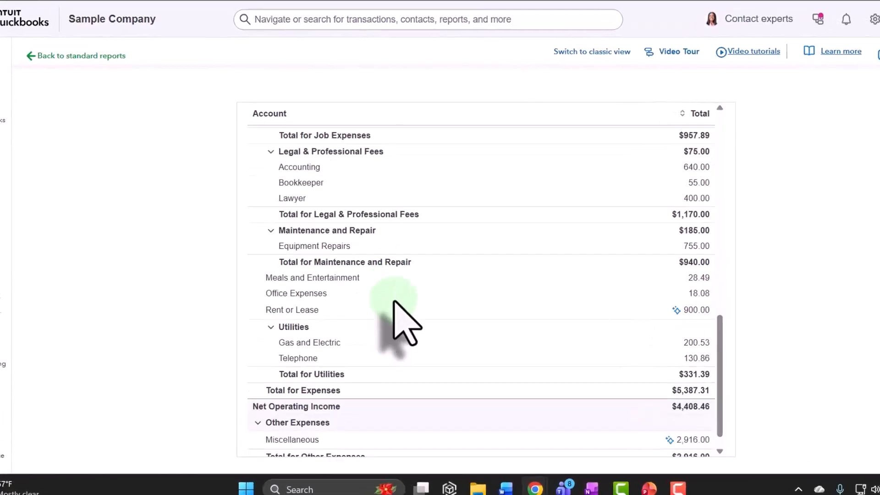
scroll(394, 305, "down", 3)
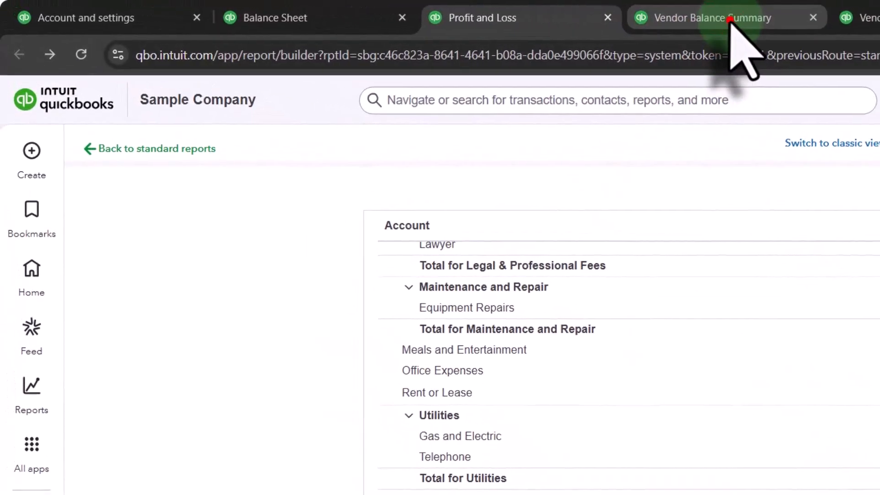
Refresh the Vendor Balance Summary report
left_click(729, 20)
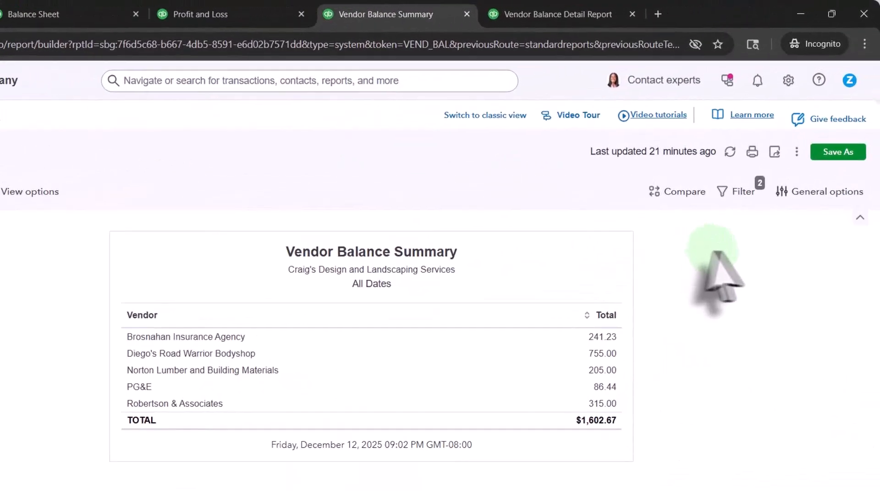
left_click(730, 151)
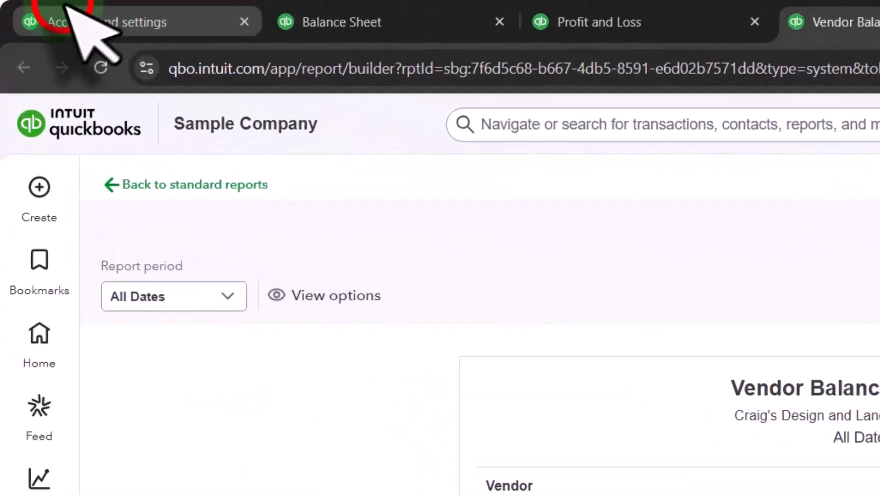
Leave the company's expense settings without saving and open the Expense transactions list
left_click(67, 7)
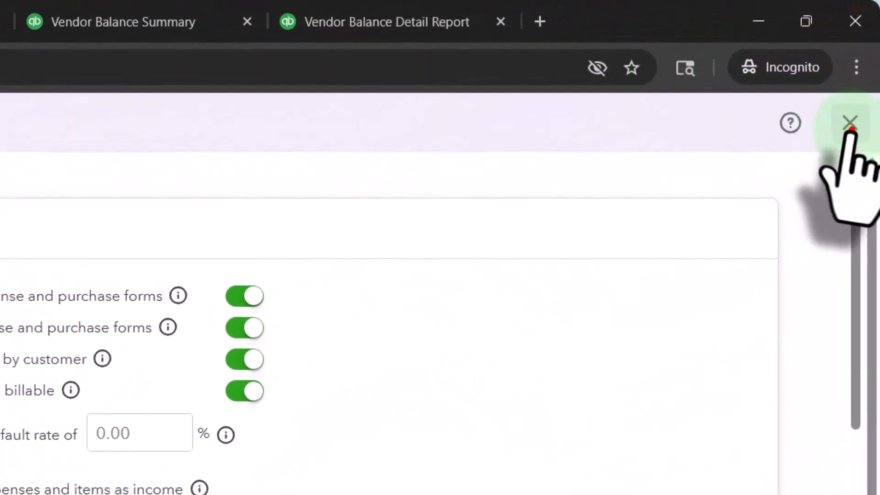
left_click(857, 90)
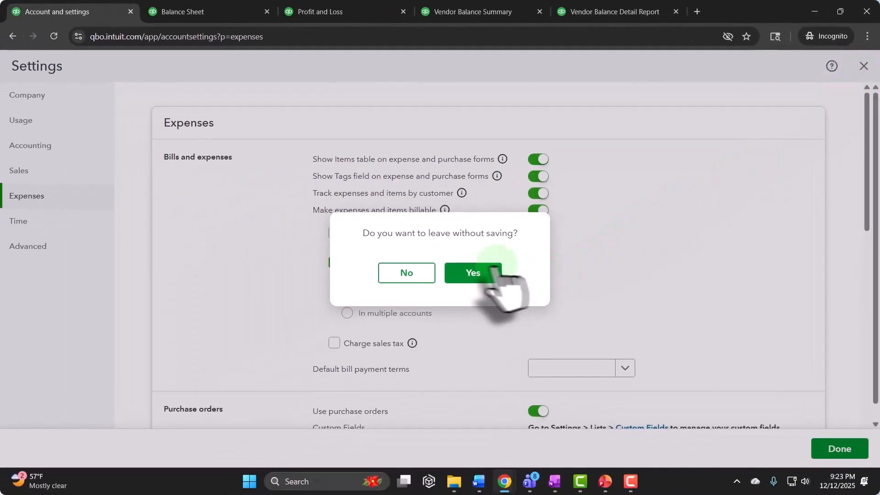
left_click(460, 277)
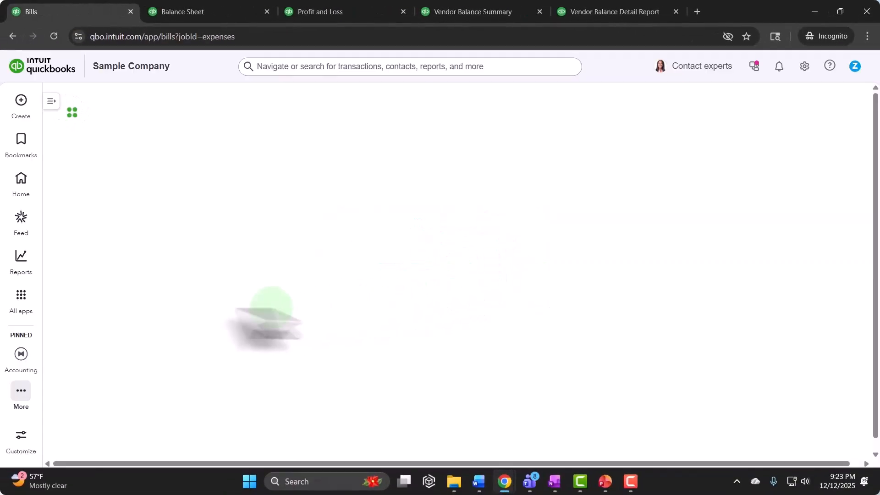
left_click(23, 293)
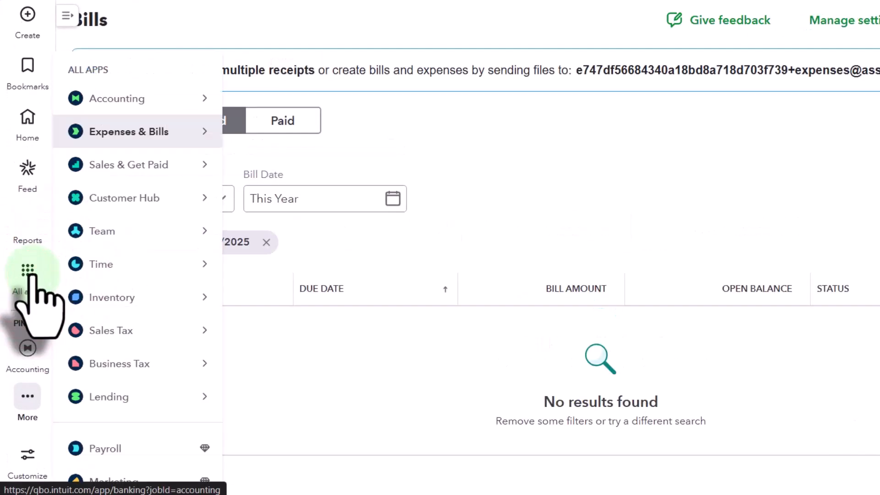
left_click(110, 132)
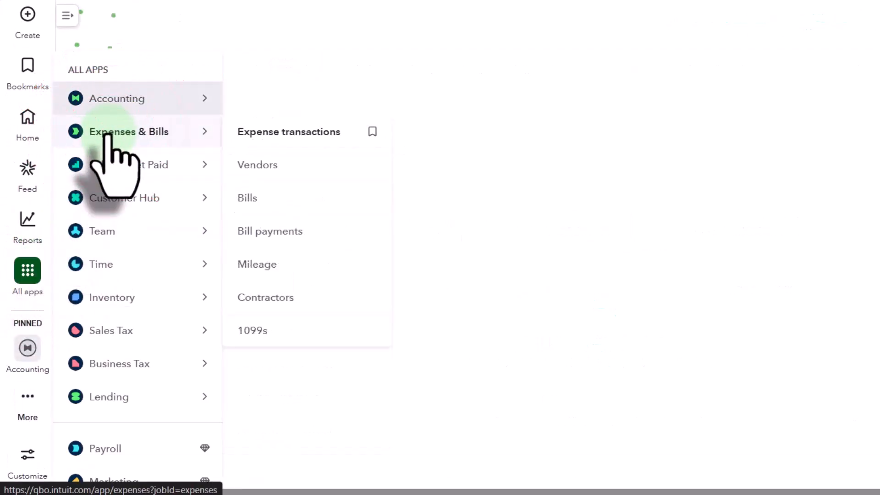
left_click(298, 132)
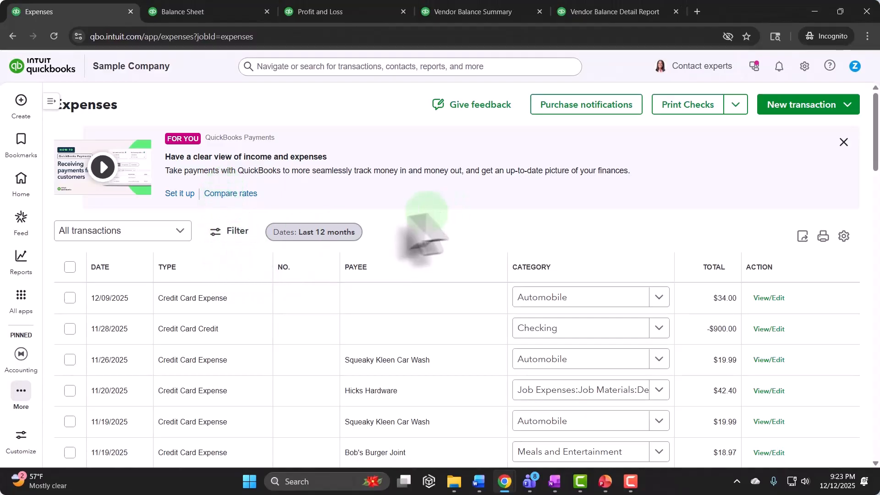
Filter the expense transactions to the Bill type and review the actions available for the Vendor 1 bill dated 01/15/2025
left_click(178, 233)
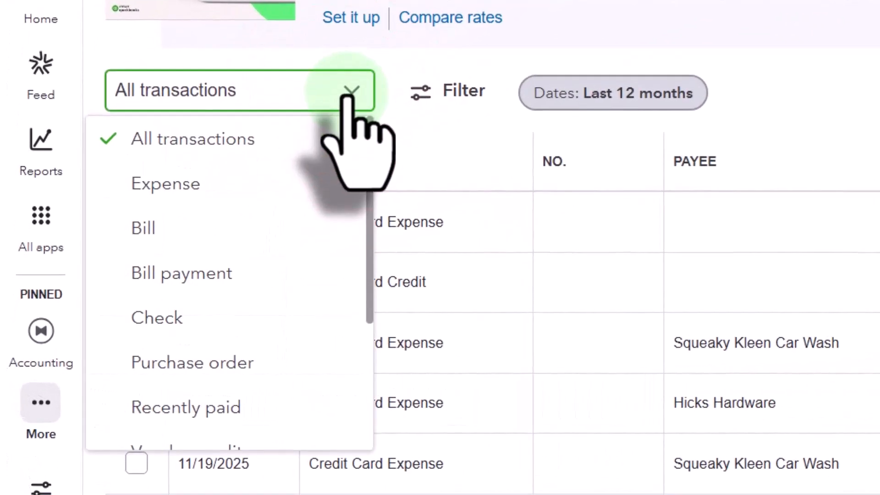
left_click(84, 314)
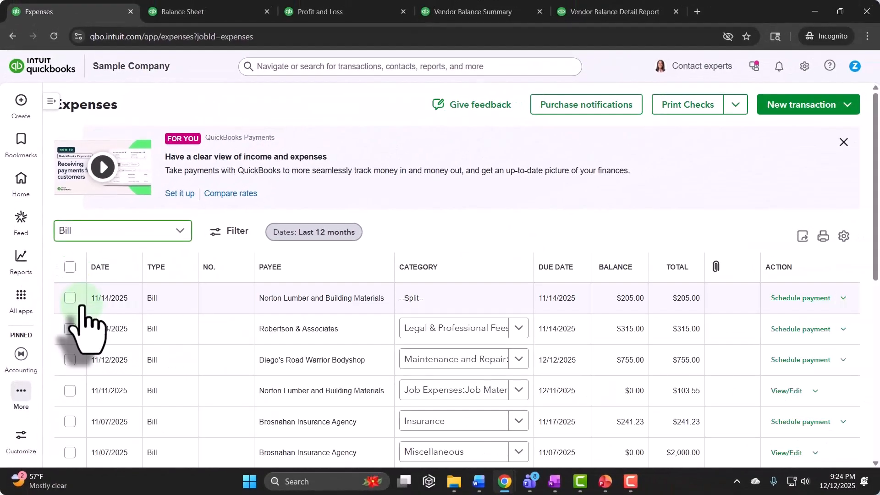
scroll(173, 393, "down", 6)
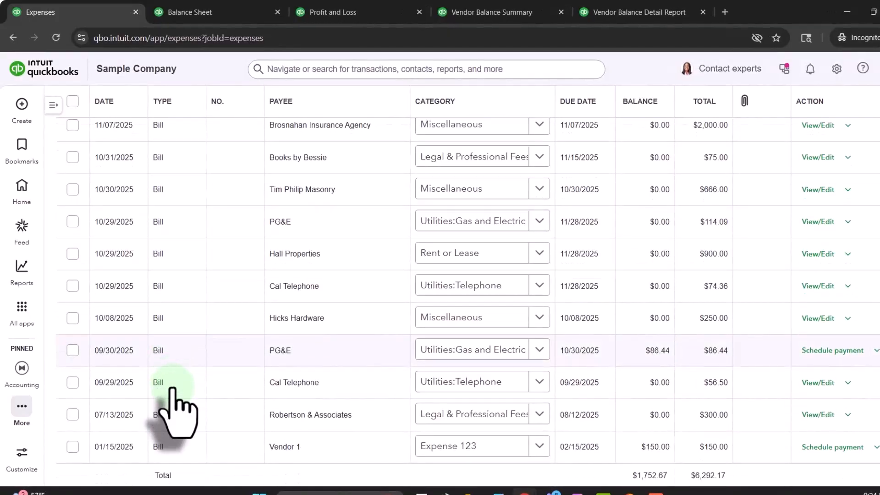
scroll(173, 394, "down", 1)
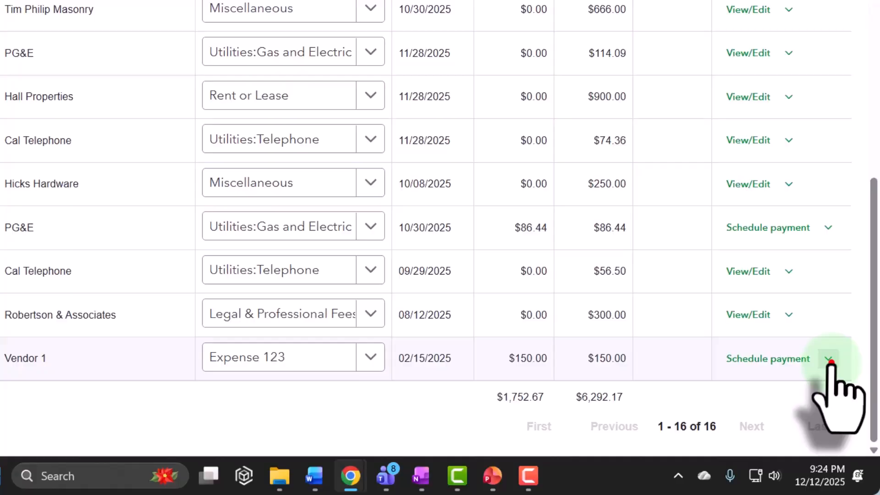
left_click(862, 407)
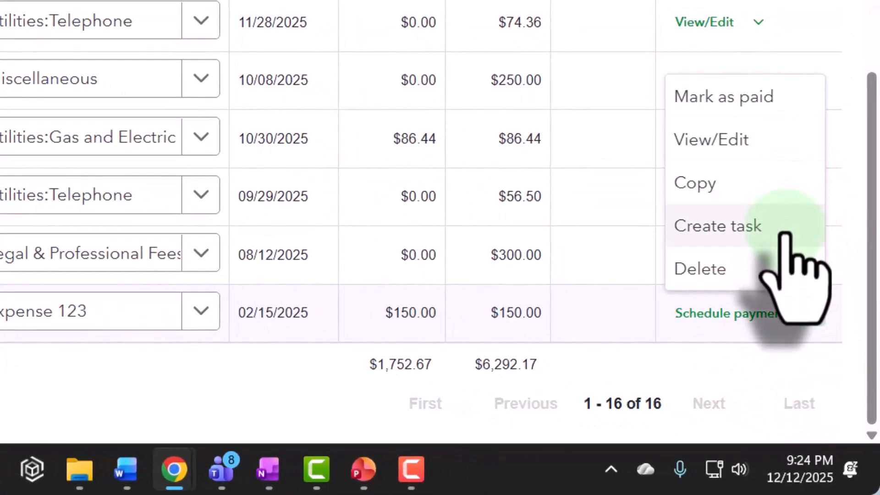
left_click(80, 403)
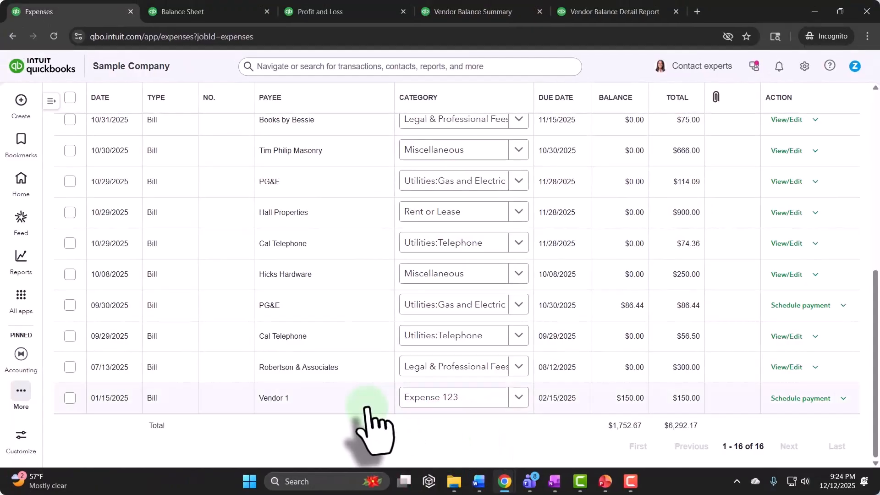
Leave the filtered expense transactions and open the Vendors list
scroll(370, 422, "up", 10)
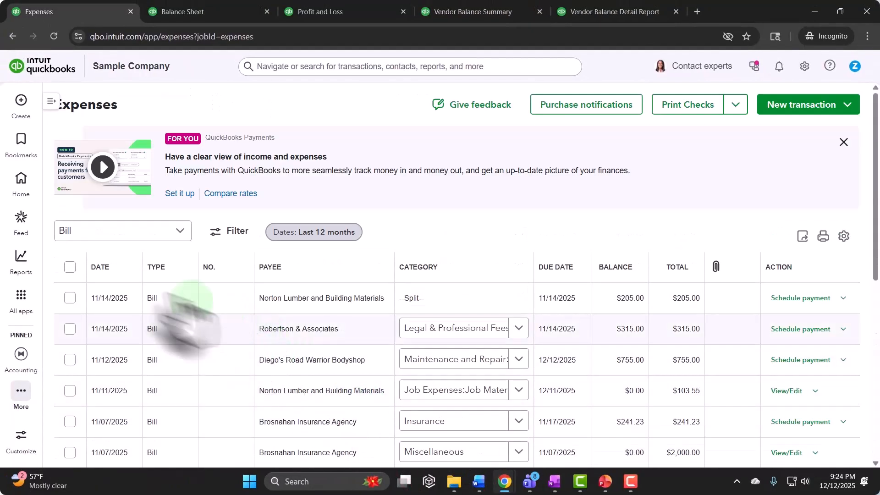
left_click(50, 101)
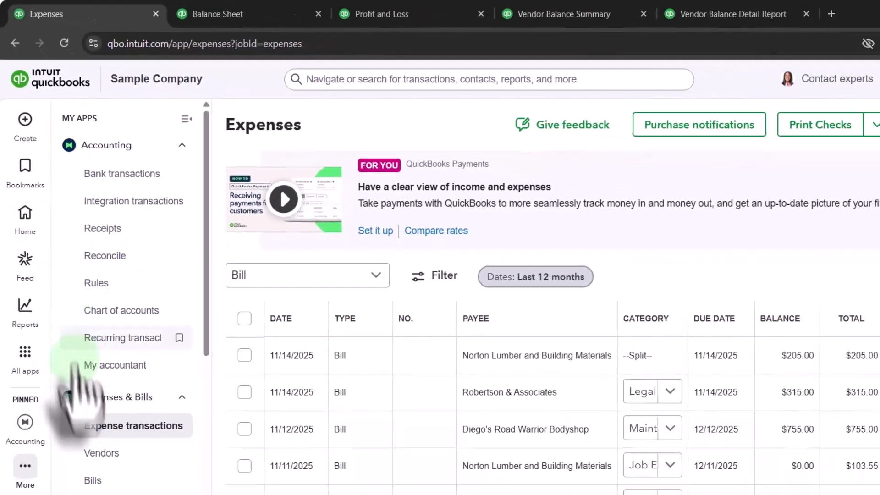
left_click(94, 382)
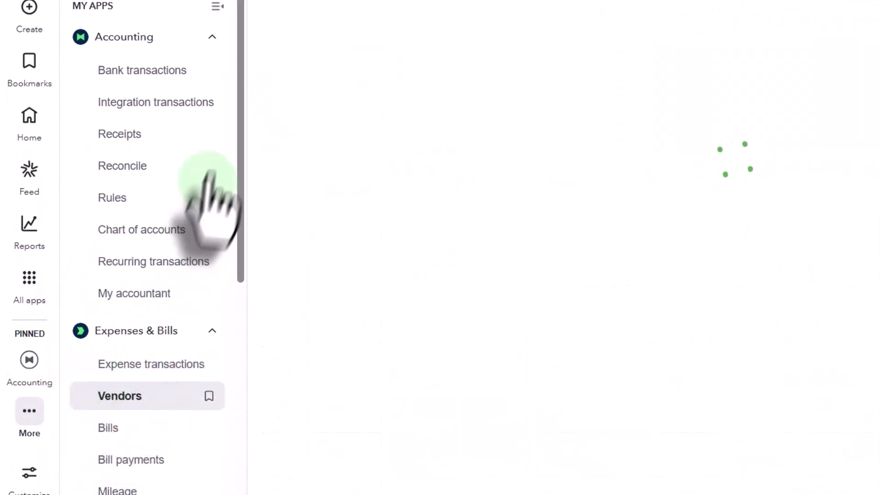
left_click(217, 7)
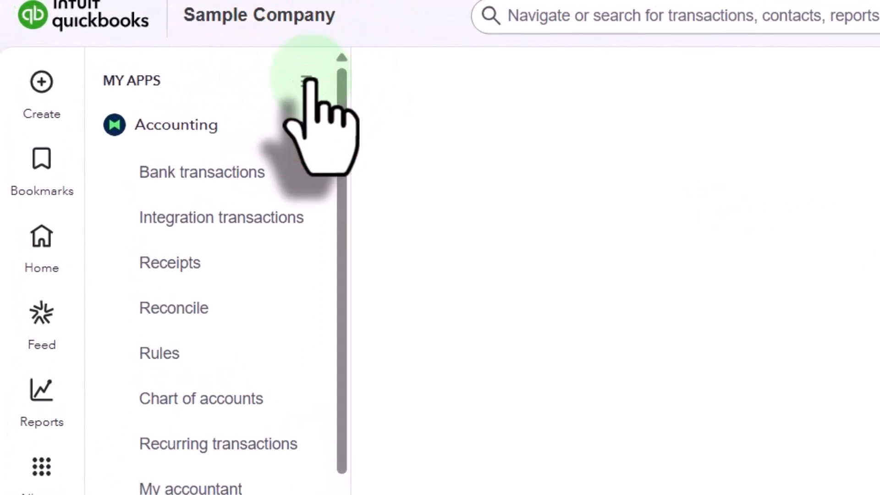
left_click(308, 80)
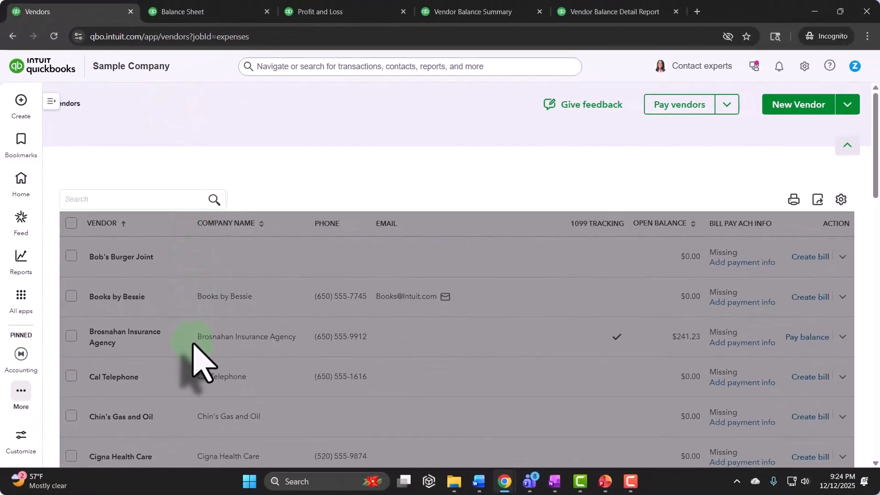
Filter the vendors to those with open bills and review Vendor 1's transaction list
scroll(855, 154, "down", 5)
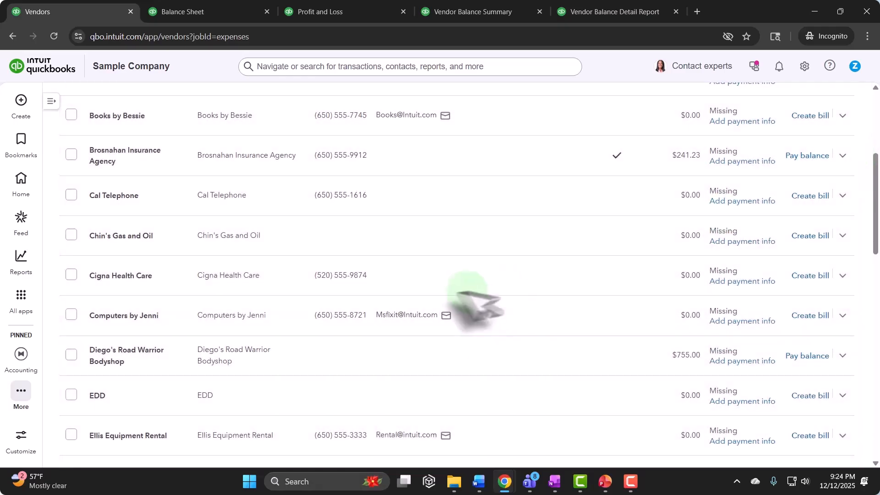
scroll(365, 308, "up", 5)
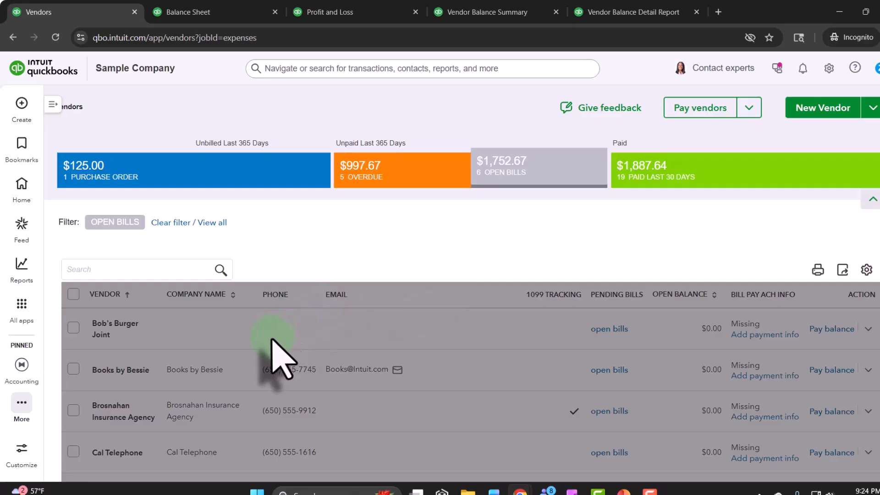
scroll(272, 340, "down", 4)
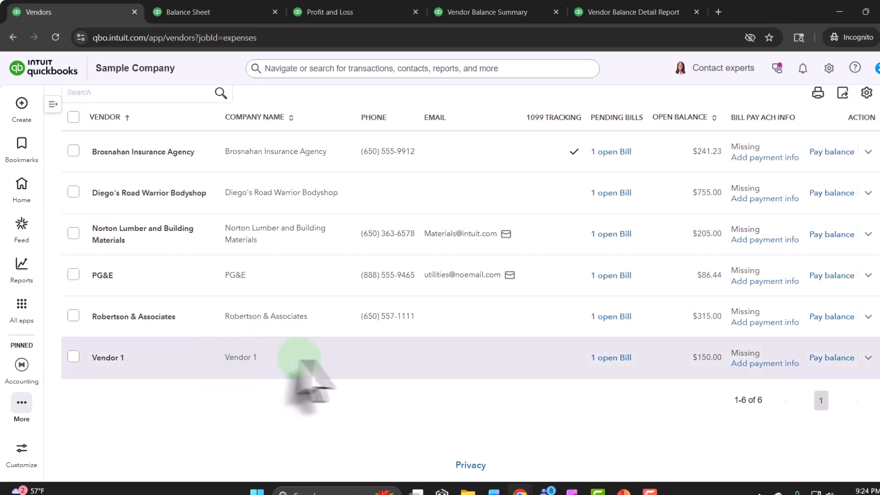
left_click(483, 358)
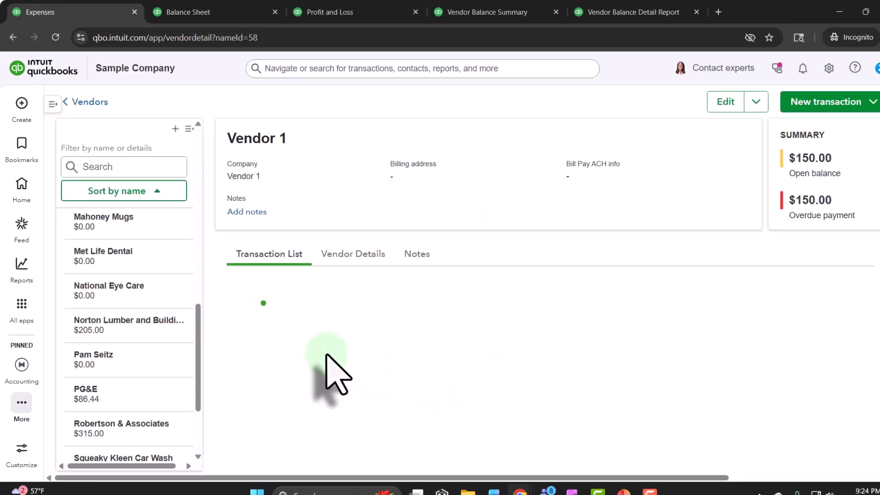
left_click(189, 128)
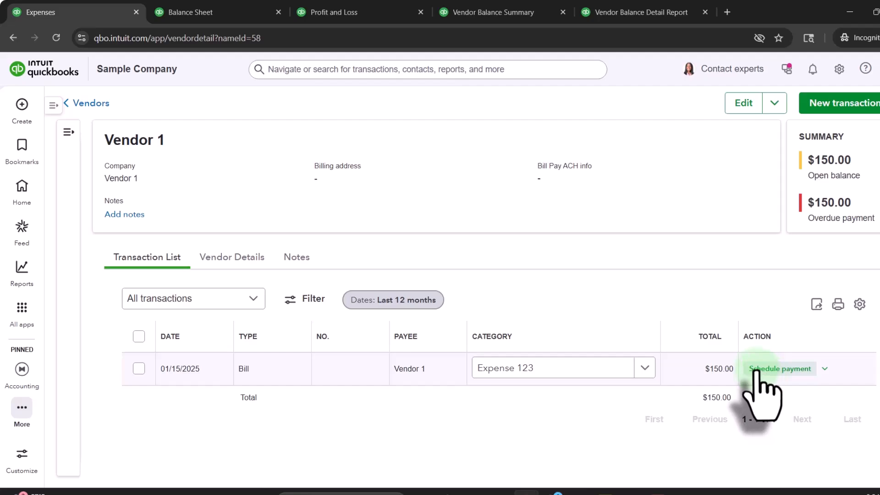
Open the Bills list and review this year's unpaid bills, including the one for Vendor 1
left_click(53, 106)
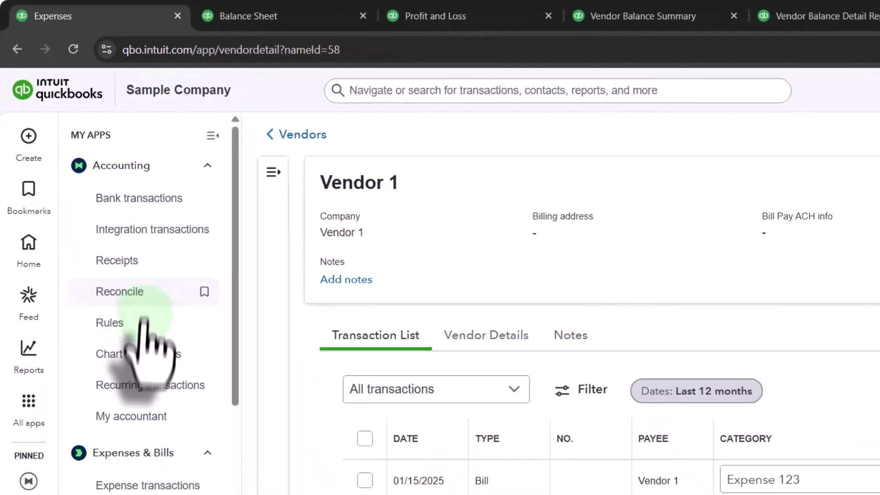
scroll(184, 436, "down", 3)
left_click(87, 289)
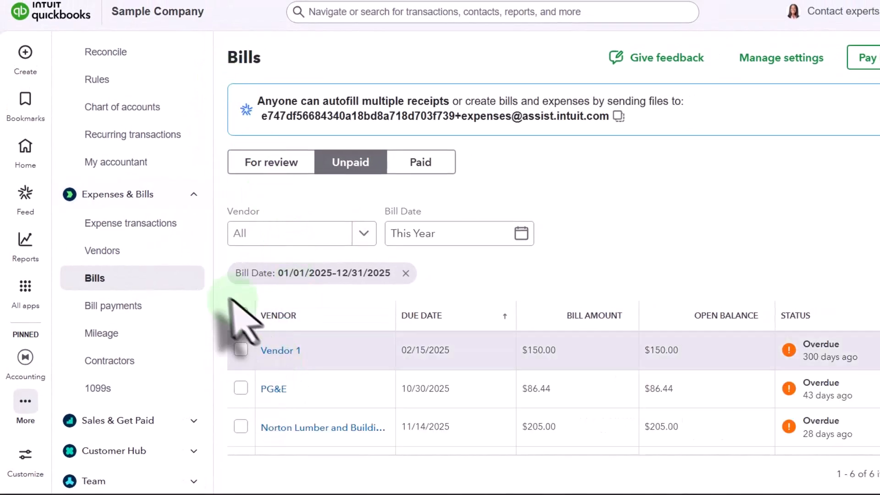
scroll(202, 275, "up", 3)
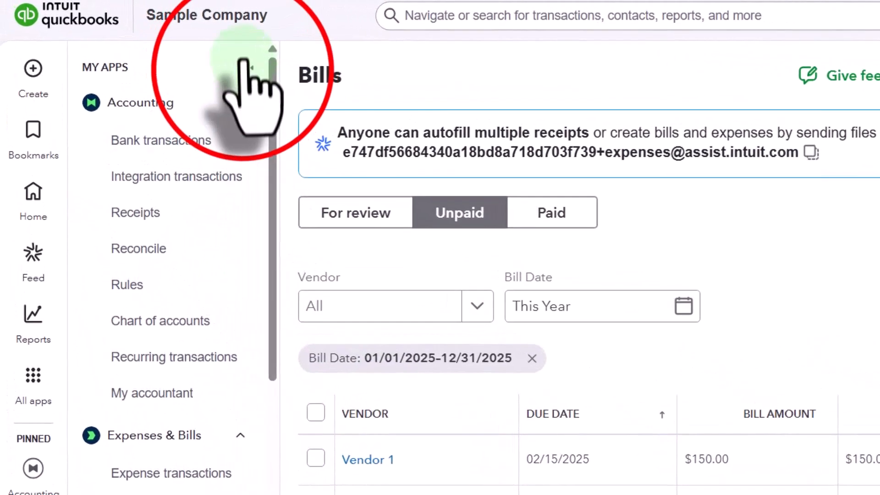
left_click(250, 68)
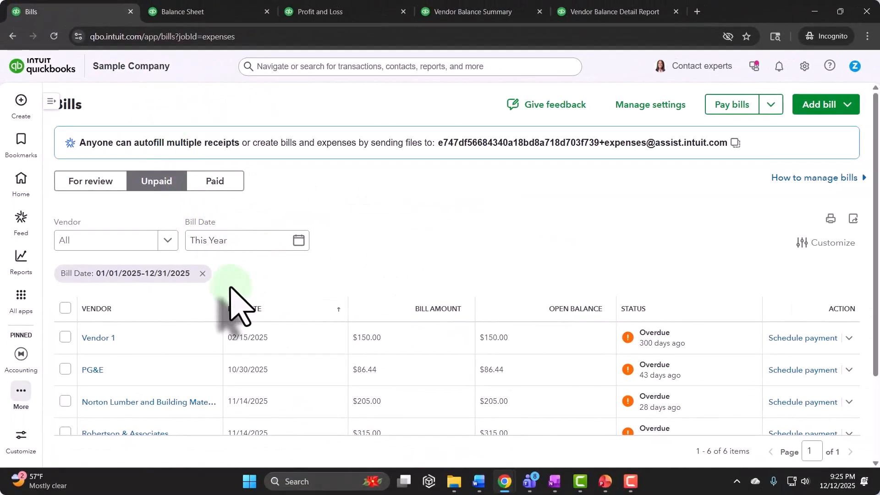
scroll(169, 189, "down", 1)
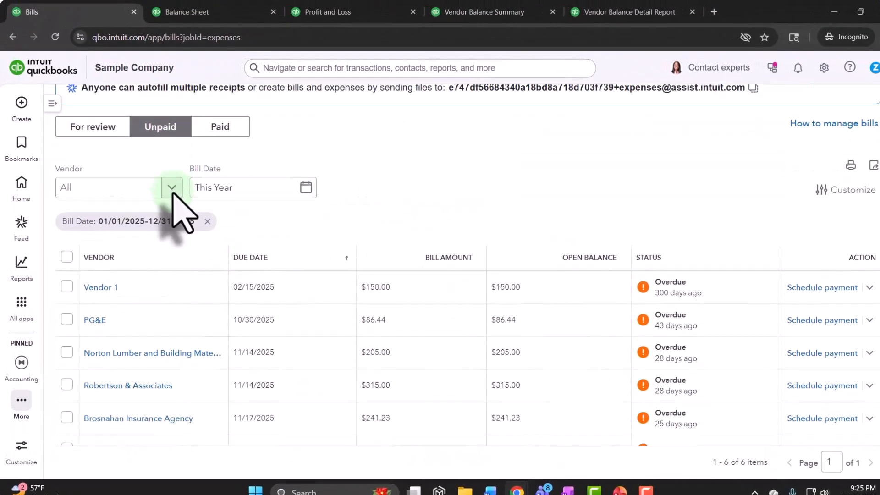
Select the Vendor 1 and PG&E bills in the unpaid bills list
left_click(69, 288)
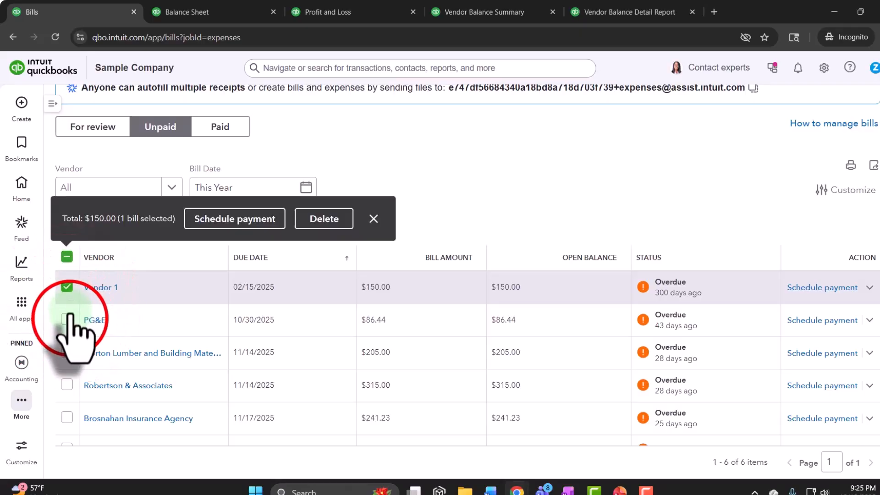
left_click(67, 320)
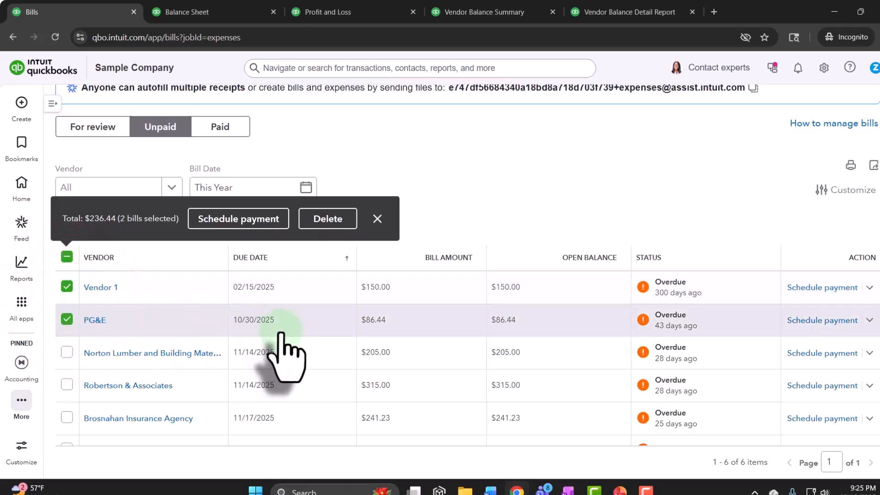
scroll(282, 331, "up", 1)
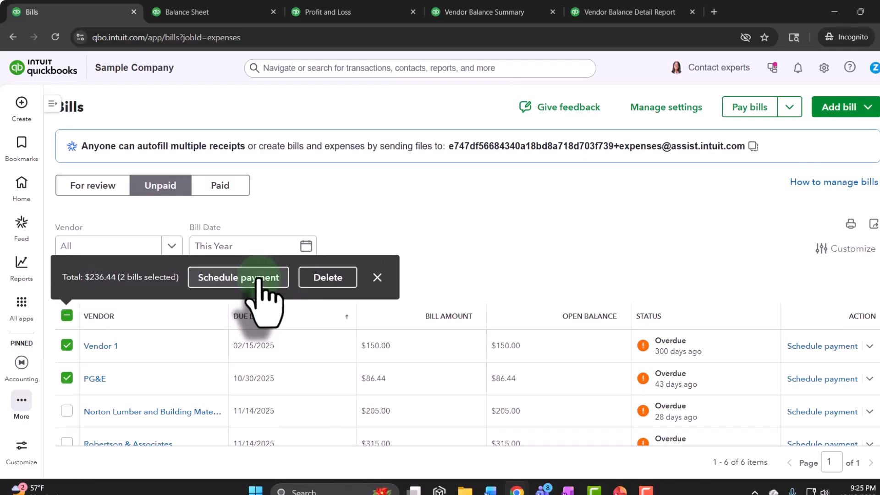
Open Pay Bills, mark the Vendor 1 and PG&E bills for payment, and leave without saving
left_click(752, 110)
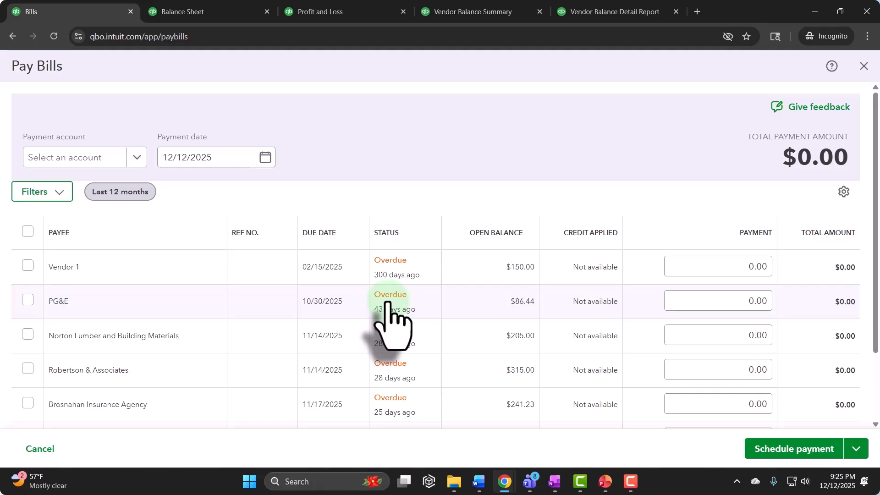
scroll(323, 321, "down", 2)
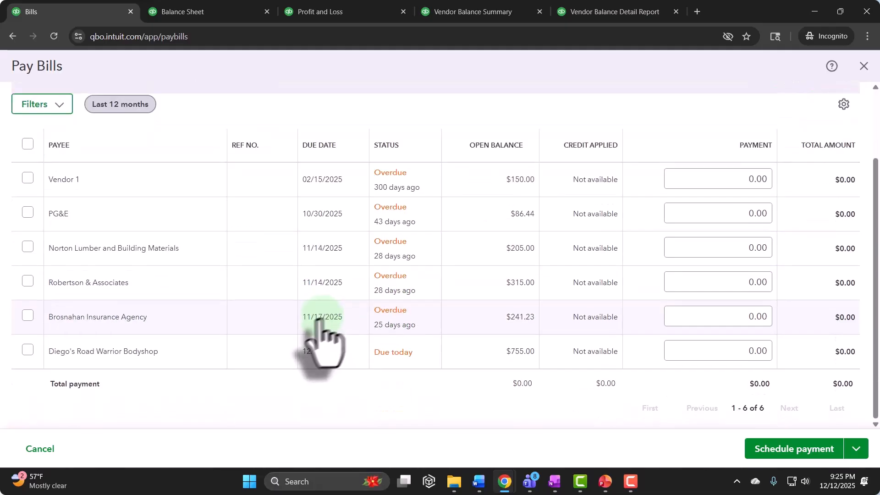
scroll(321, 321, "up", 2)
left_click(27, 232)
left_click(28, 266)
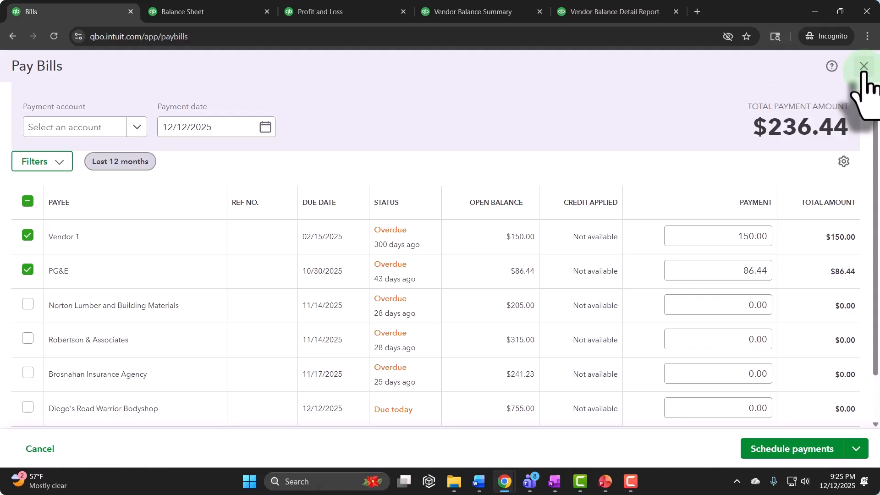
left_click(864, 67)
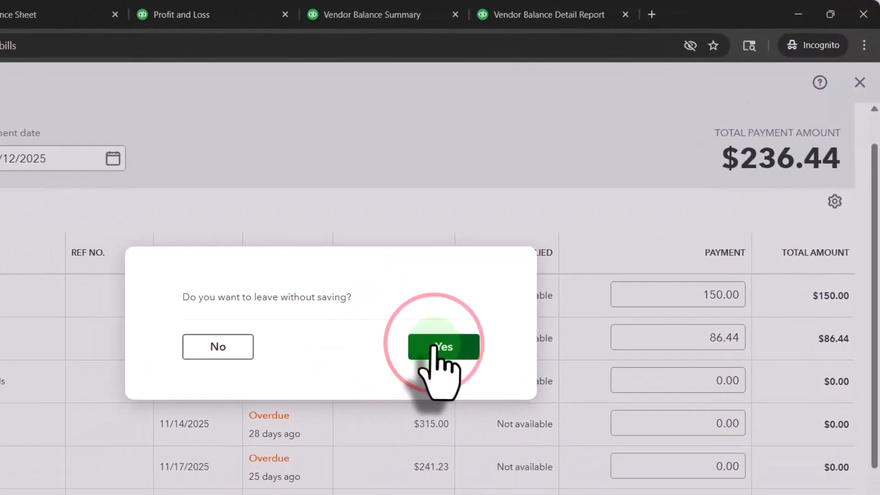
left_click(348, 415)
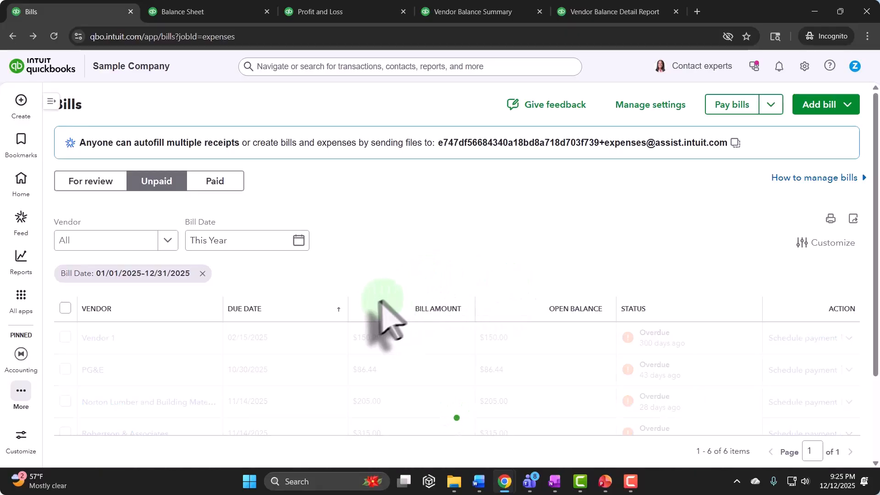
Review the paid bills and return to the unpaid bills
left_click(215, 181)
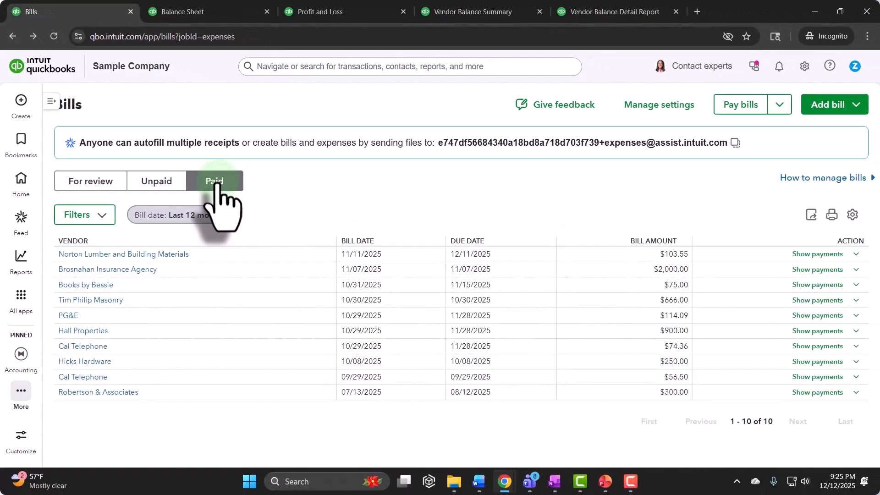
left_click(158, 182)
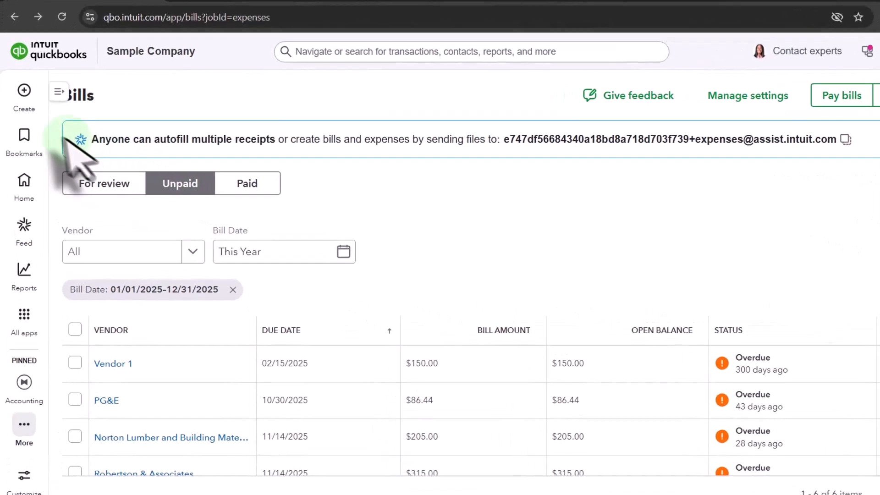
Create a new bill and choose Vendor 1 as its vendor
left_click(22, 100)
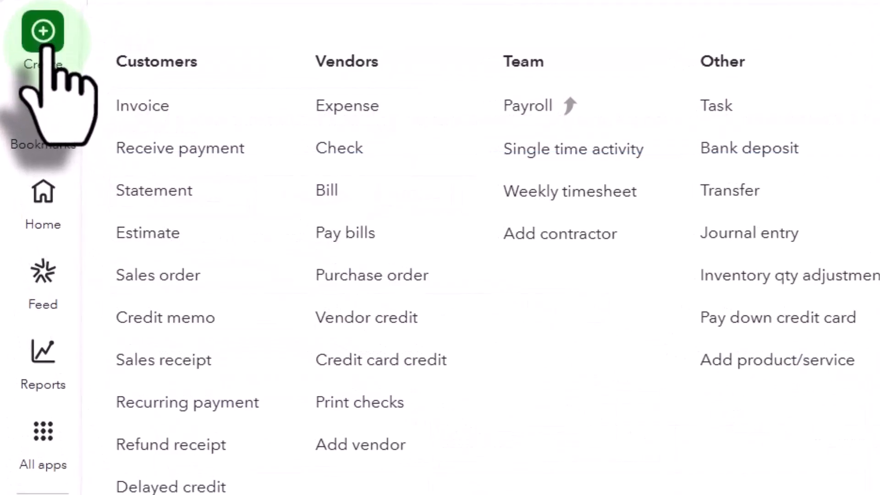
left_click(326, 195)
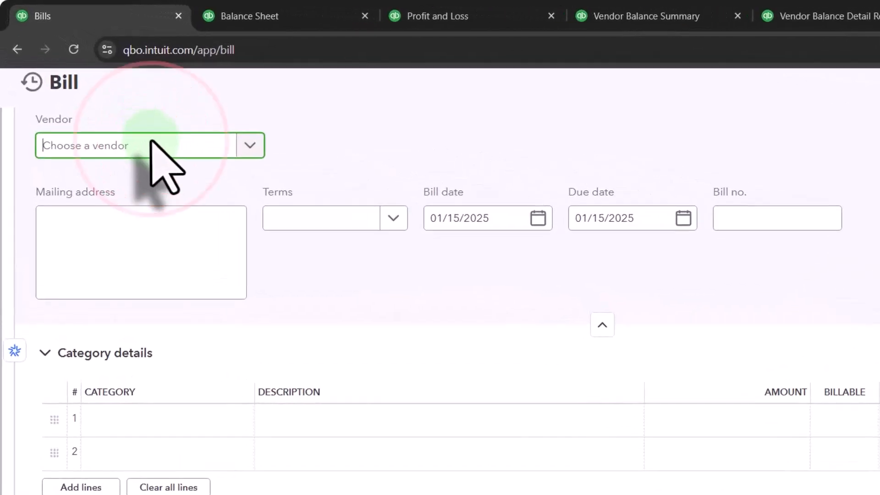
type("ven")
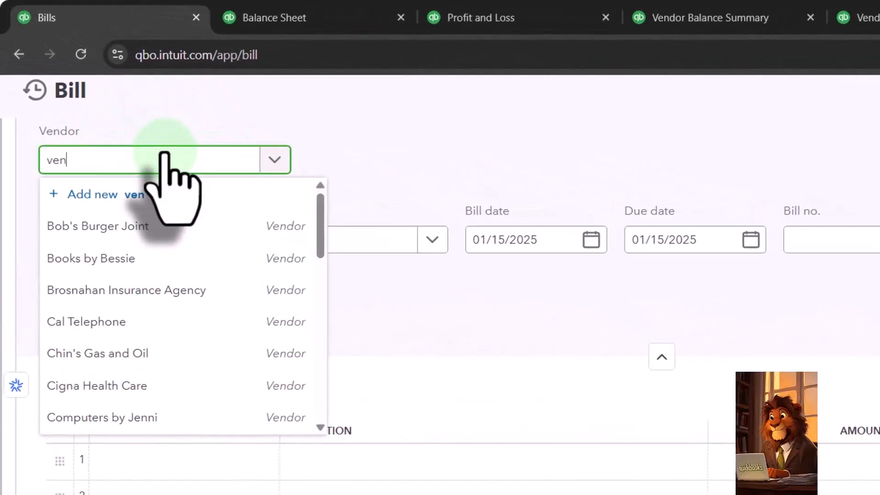
left_click(89, 227)
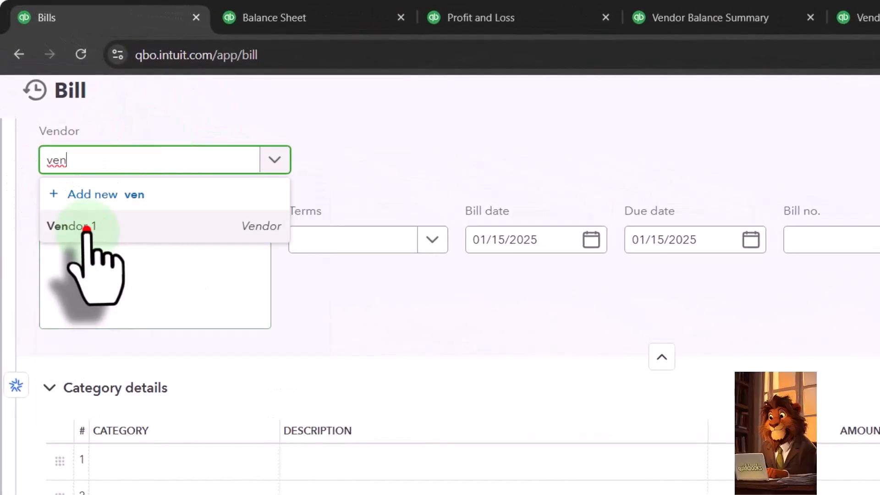
key("Tab")
key("Tab")
key("Tab")
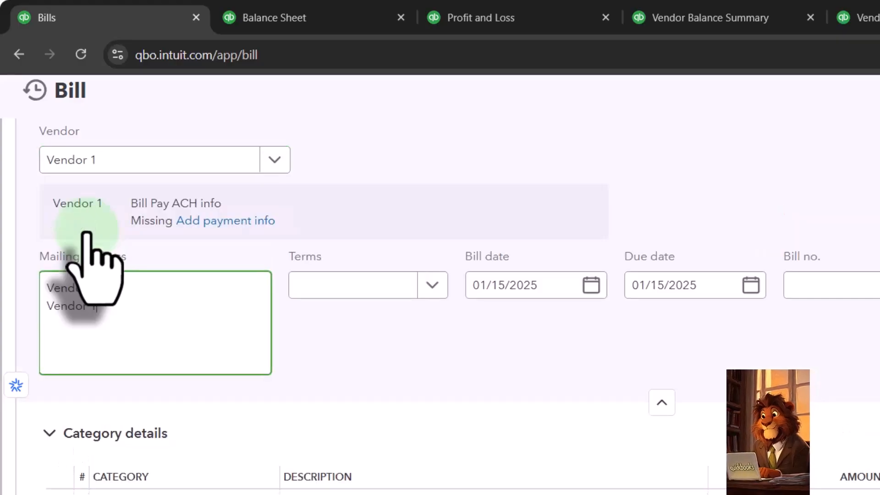
type("012025")
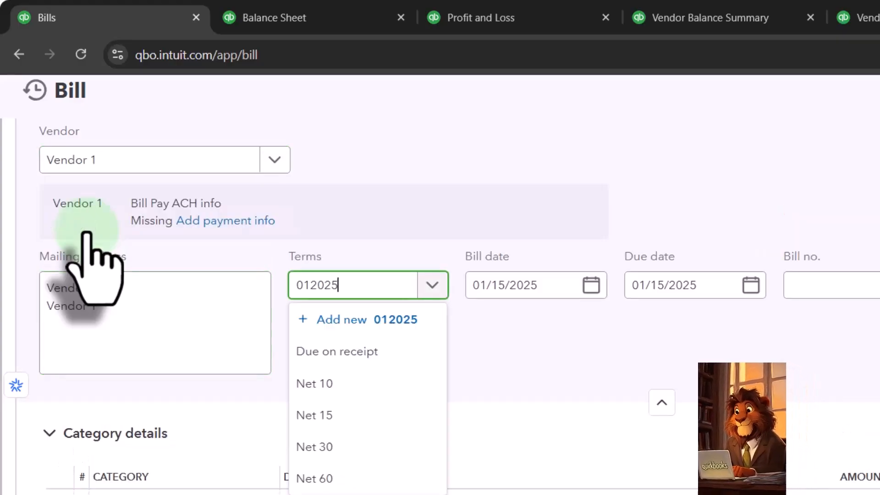
key("Return")
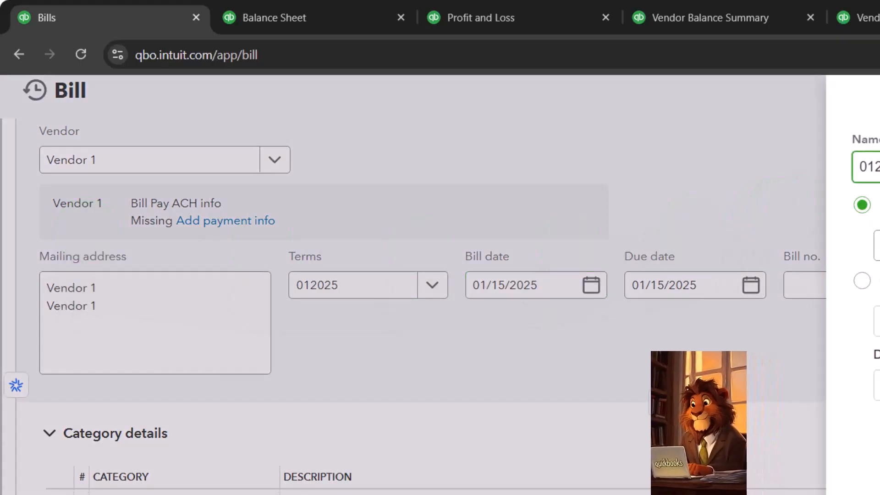
key("Return")
left_click_drag(365, 284, 304, 288)
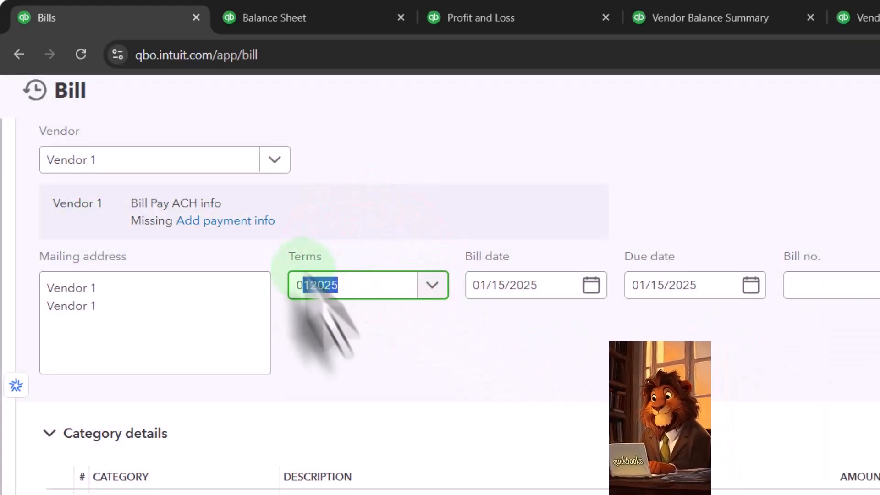
key("BackSpace")
key("BackSpace")
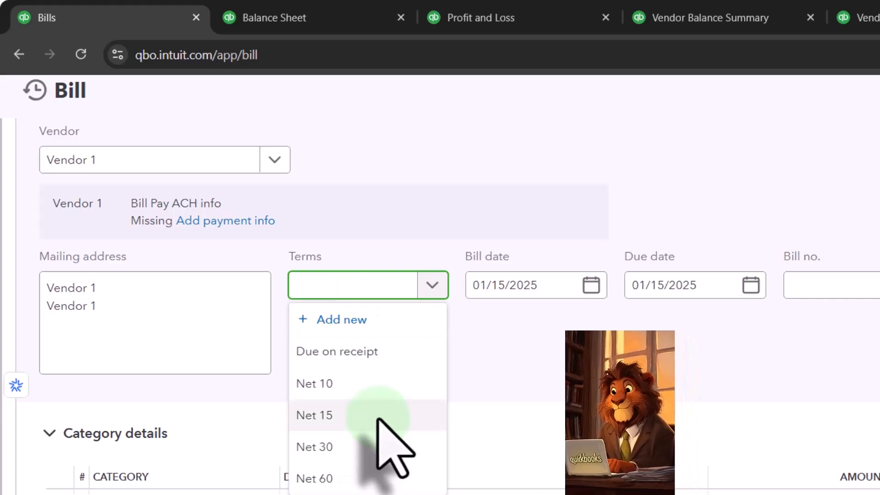
type("012025")
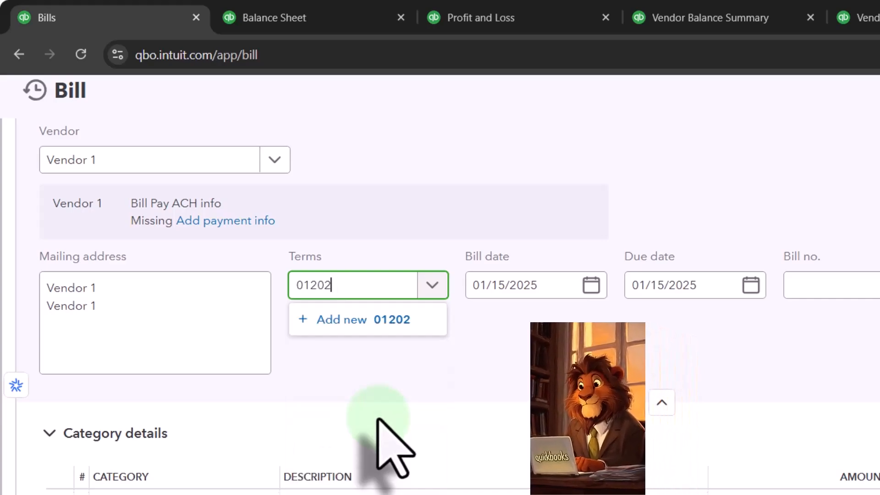
key("Return")
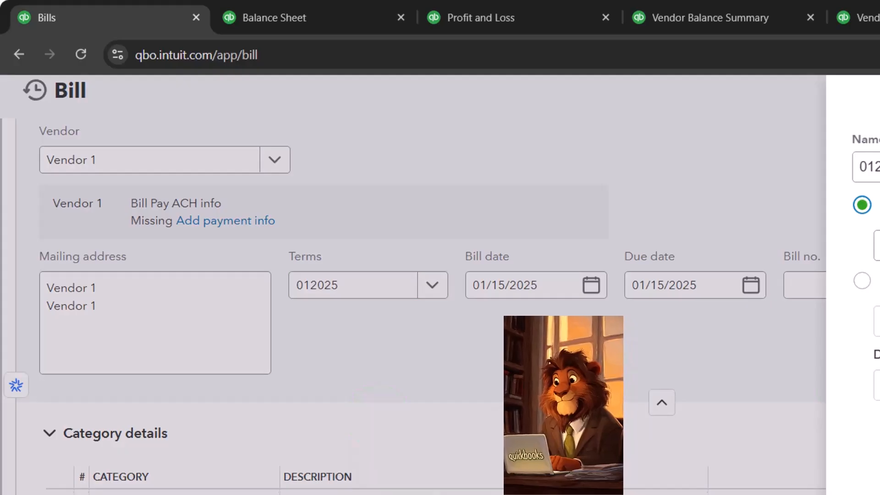
left_click(879, 494)
left_click(381, 291)
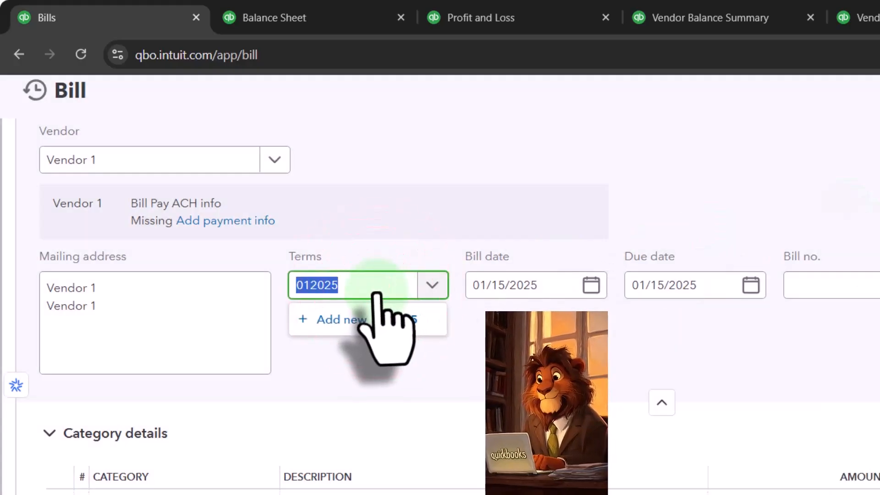
key("BackSpace")
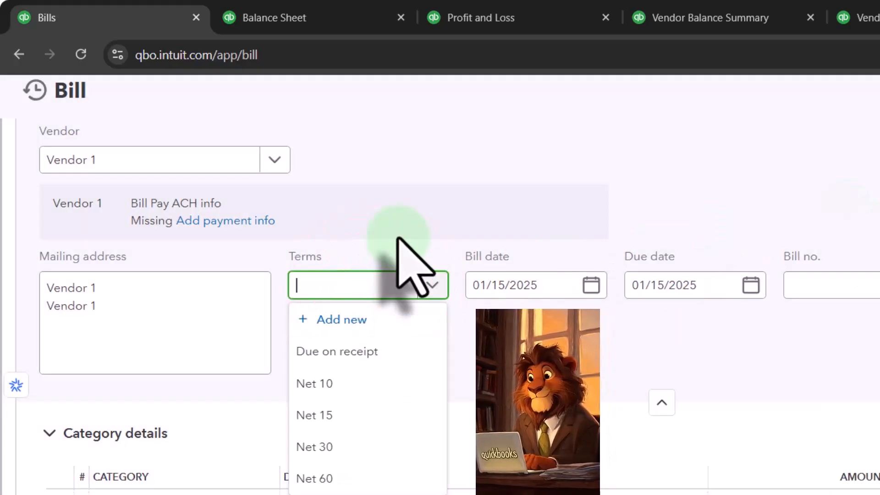
Set the bill date to 01/20/2025 and the due date to 02/20/2025
key("Tab")
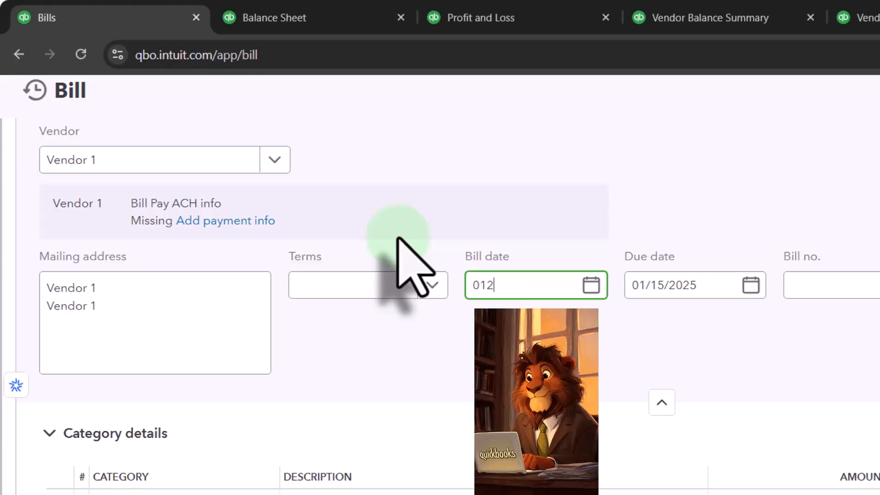
type("012025")
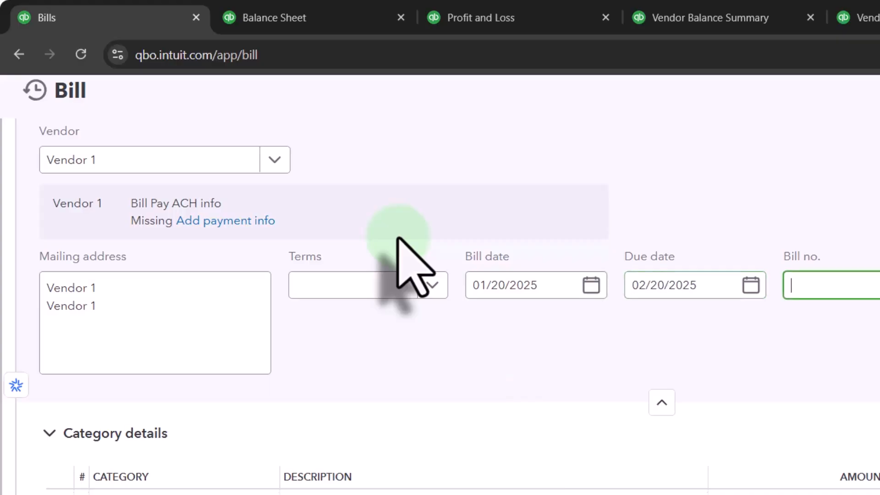
Delete the prefilled Expense 123 line from the bill's category details
scroll(348, 394, "down", 2)
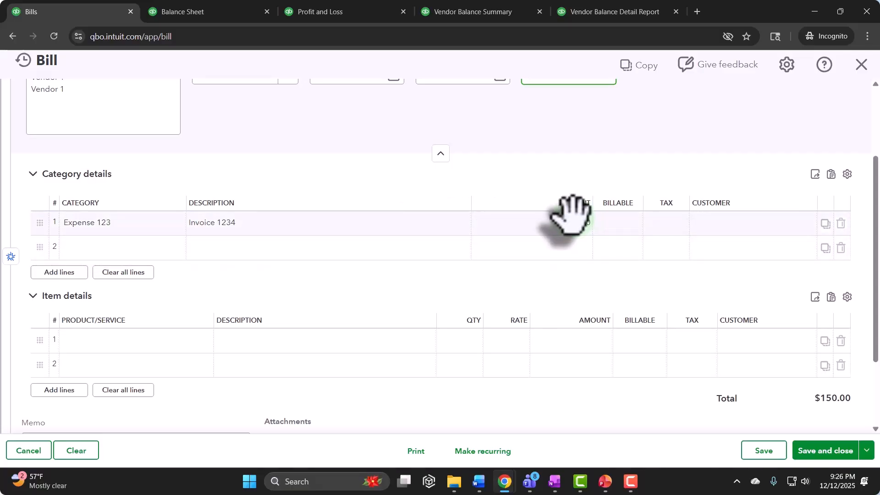
left_click(841, 223)
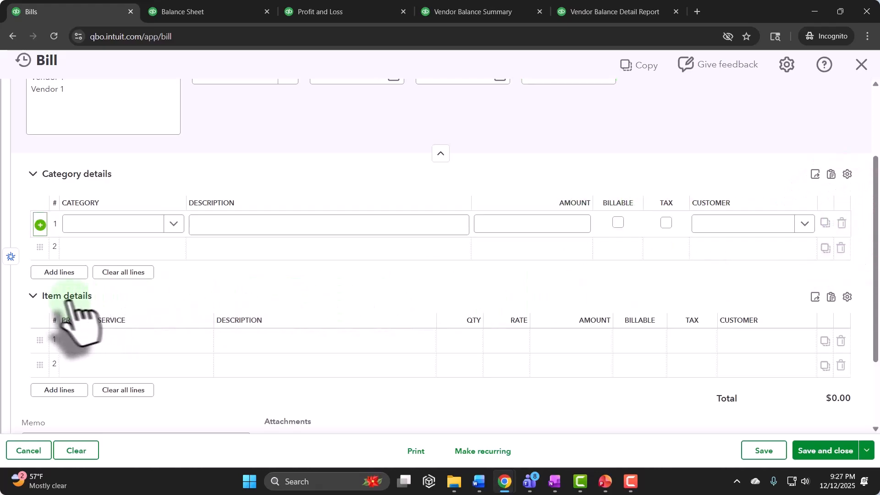
left_click(33, 295)
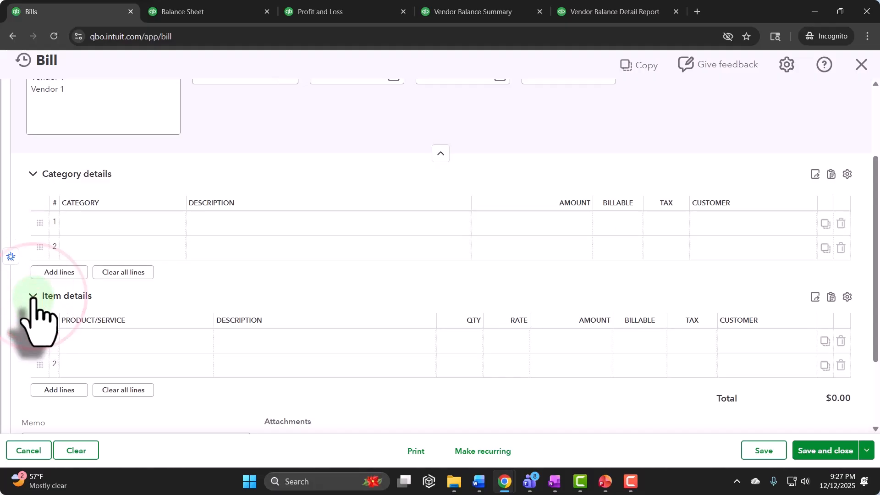
left_click(33, 295)
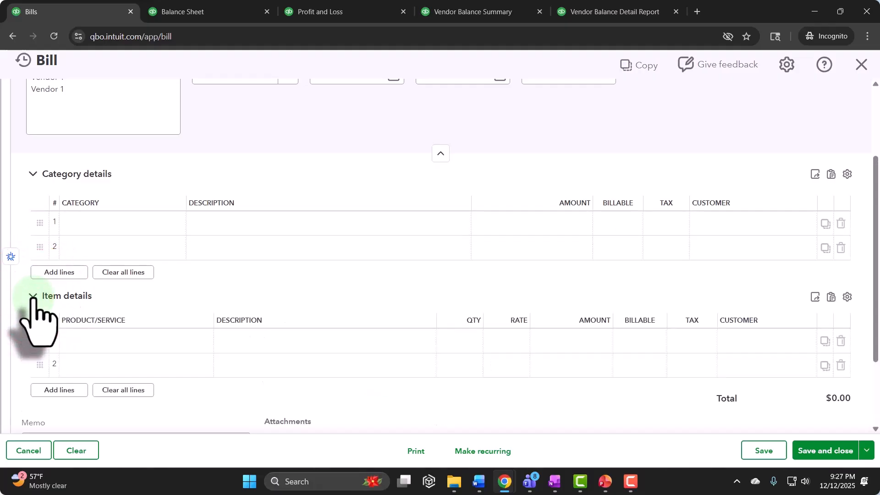
Enter Prod 123 as the product on the first item details line and add it as a new inventory item
scroll(5, 324, "down", 2)
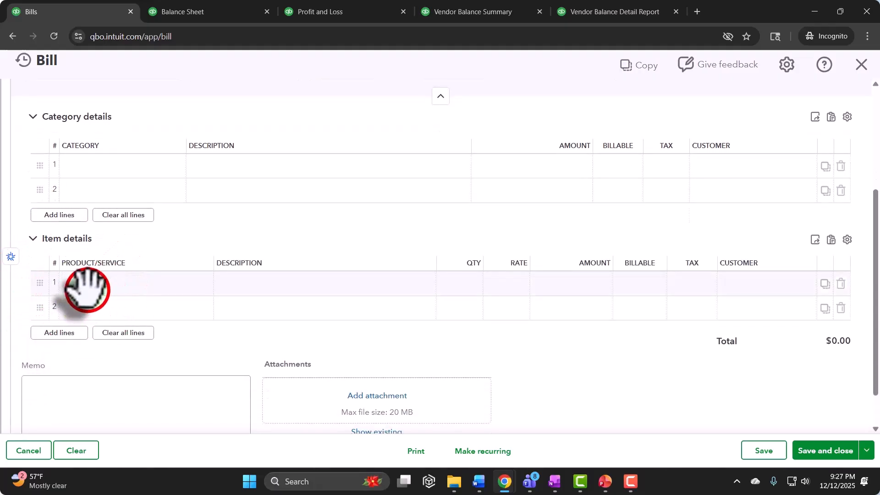
left_click(84, 283)
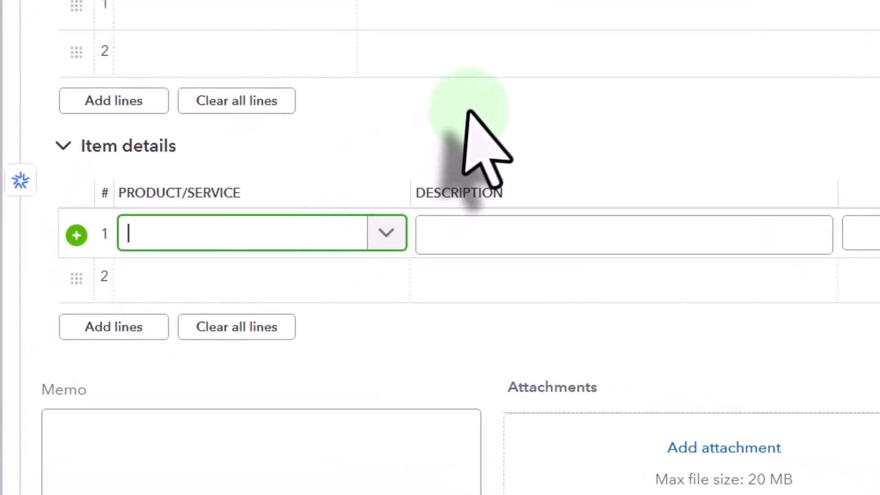
type("Prod ")
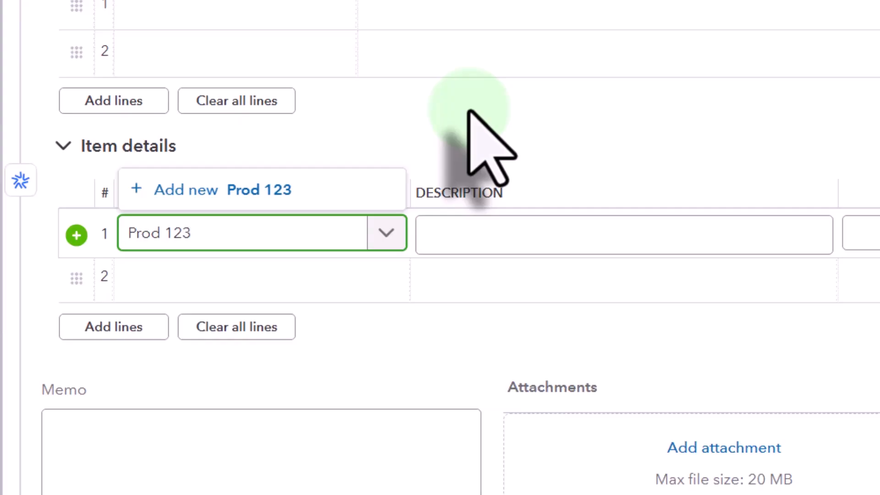
type("123")
key("Tab")
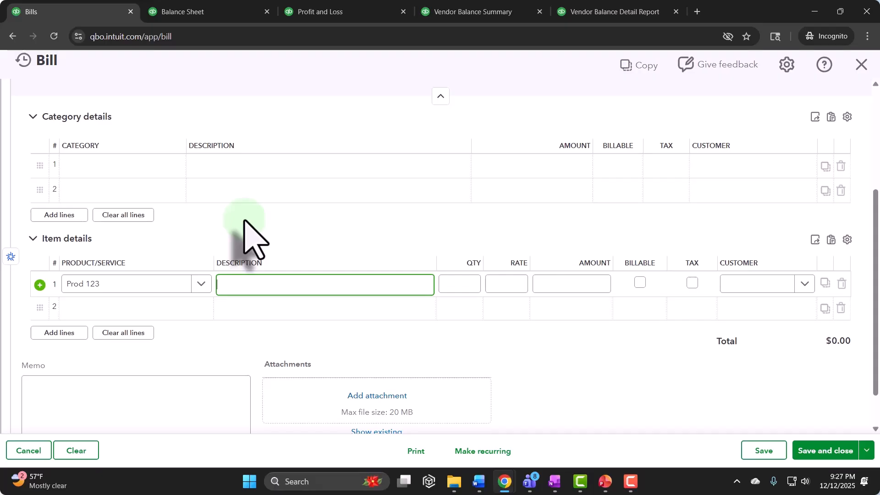
left_click(204, 283)
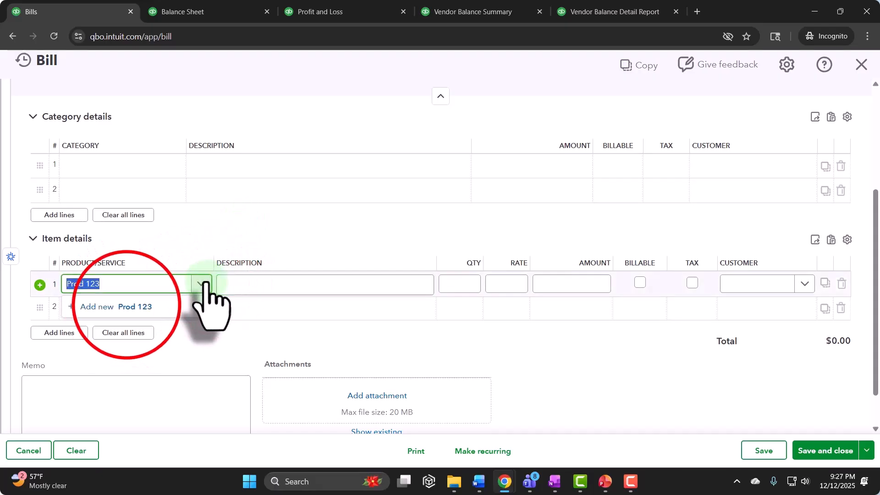
left_click(127, 306)
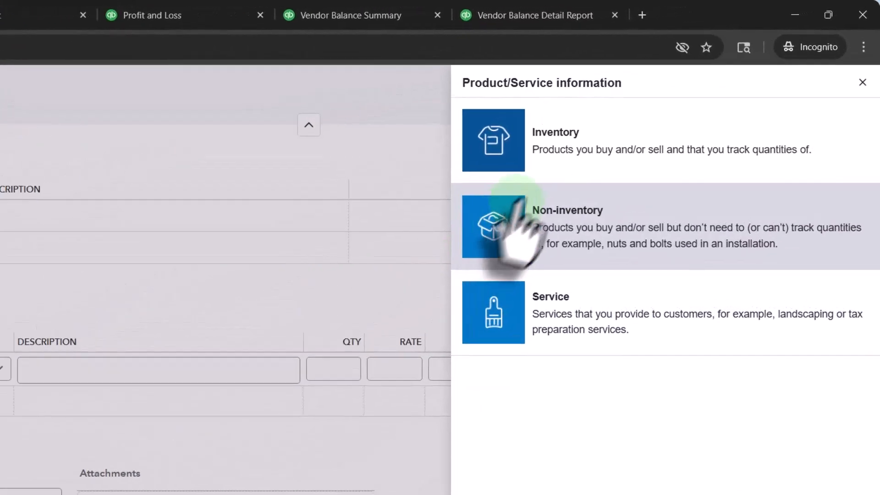
left_click(631, 122)
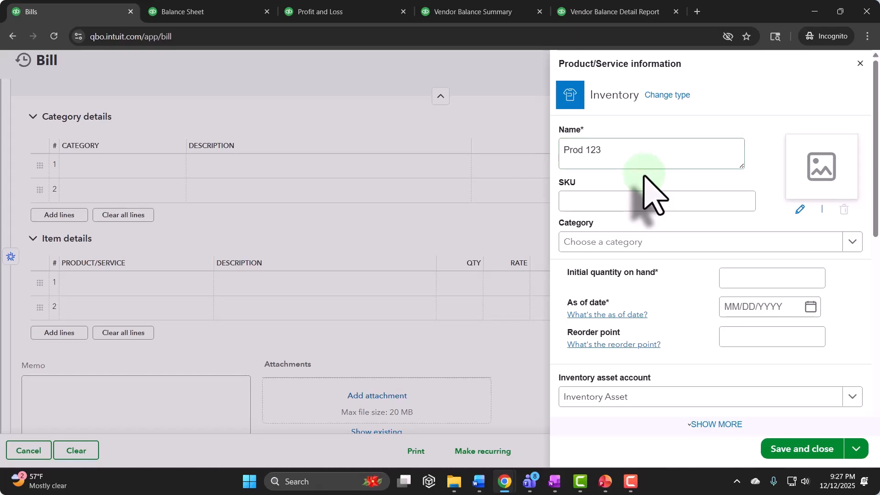
Set the as-of date of the new inventory item to 01/01/2025
scroll(653, 213, "down", 1)
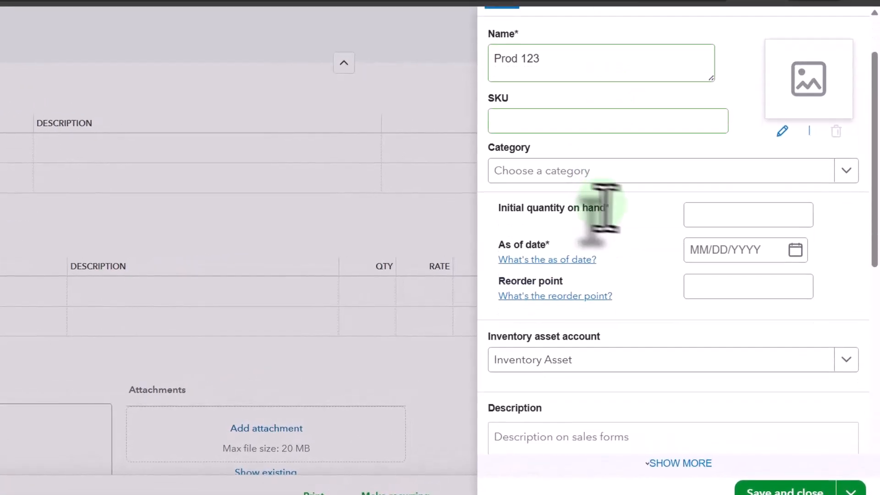
left_click(692, 211)
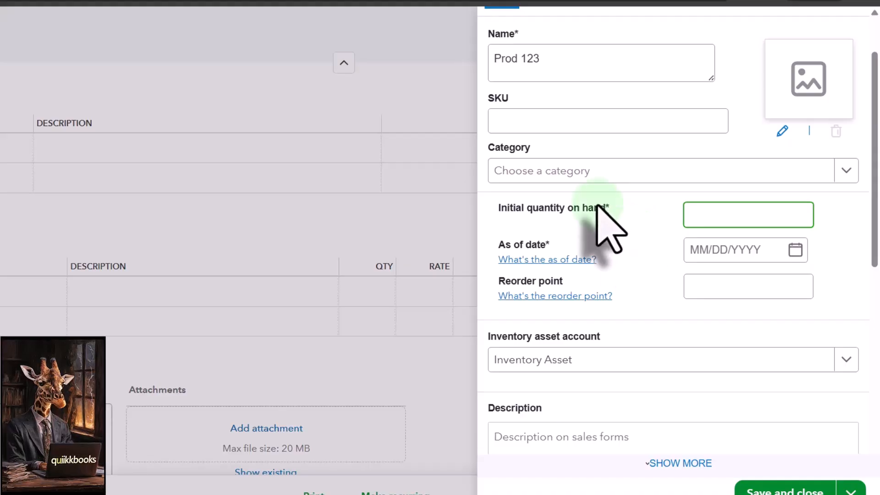
key("Tab")
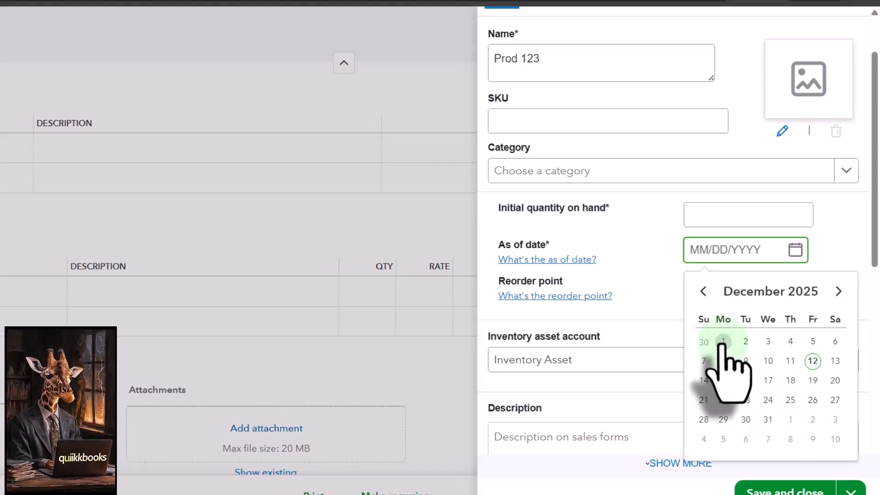
left_click(702, 291)
left_click(701, 290)
left_click(701, 290)
left_click(701, 291)
left_click(701, 290)
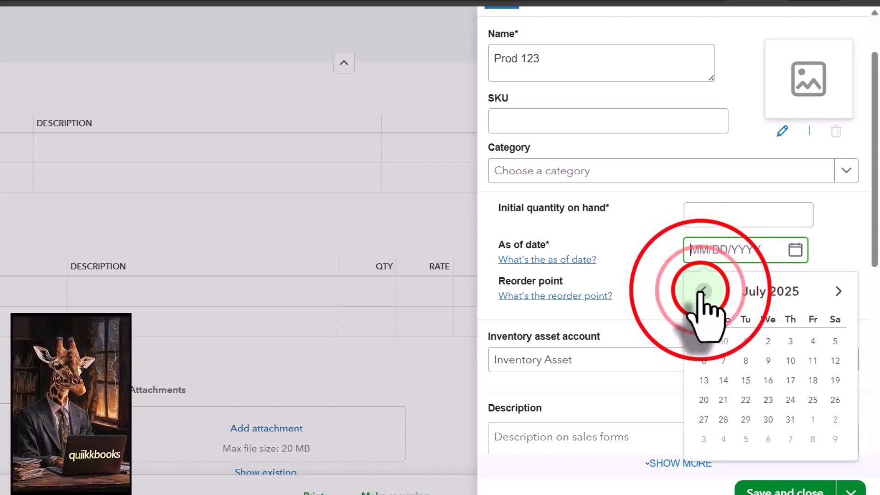
left_click(701, 291)
left_click(701, 291)
left_click(702, 292)
left_click(702, 291)
left_click(701, 292)
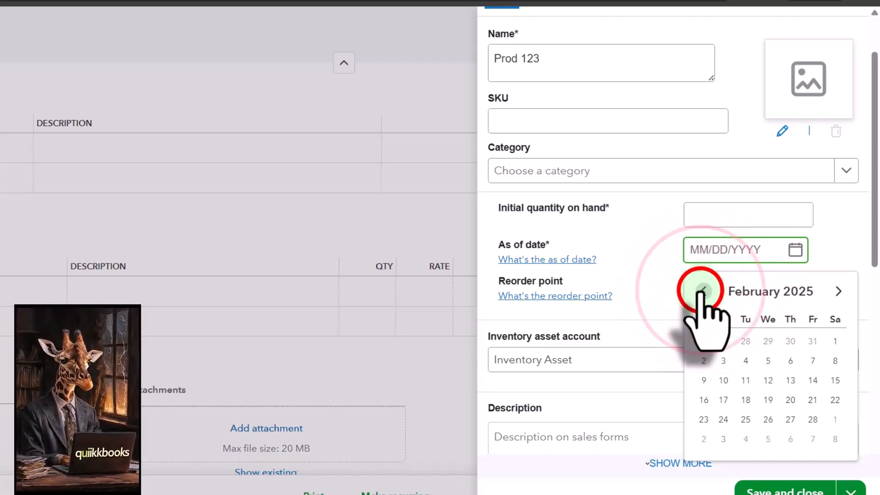
left_click(702, 291)
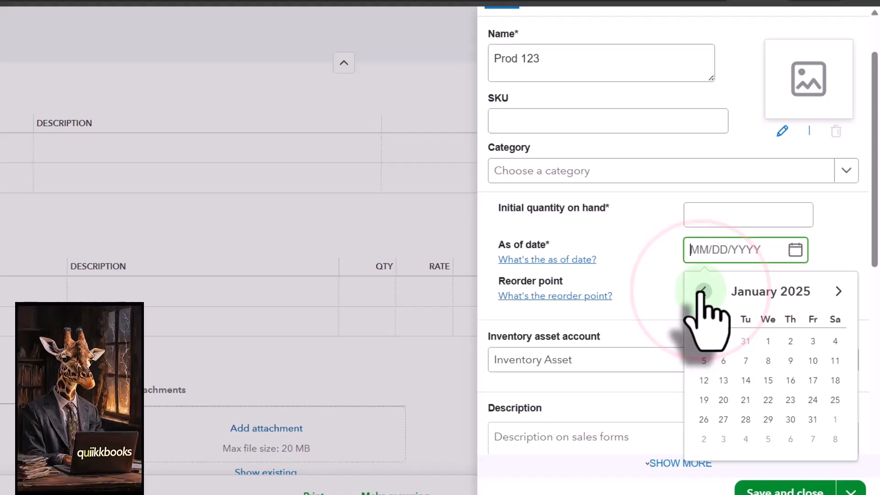
left_click(767, 342)
Enter Prod 123 as the item's sales description and set its sales price to 200
scroll(669, 354, "down", 1)
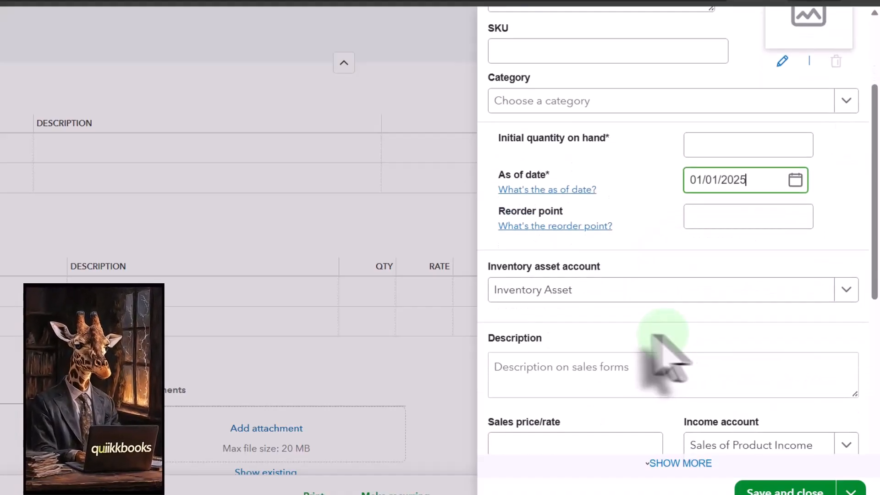
scroll(579, 337, "down", 1)
scroll(564, 275, "down", 2)
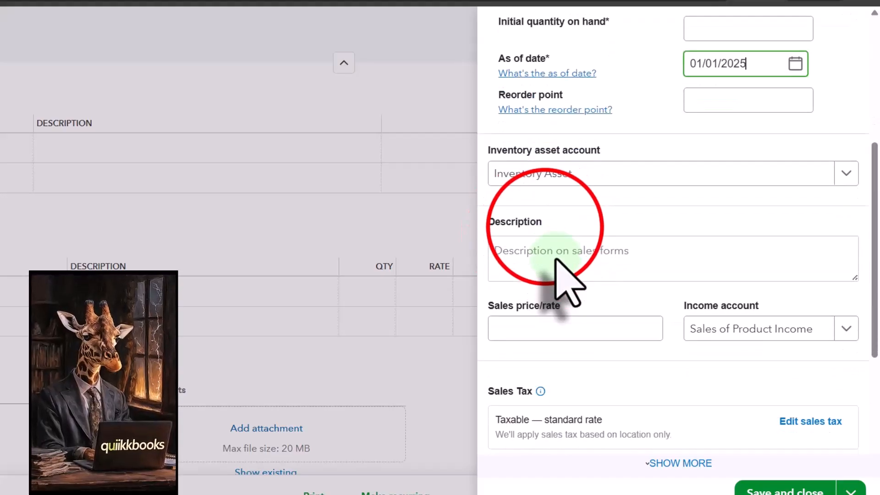
left_click(545, 231)
scroll(550, 248, "up", 6)
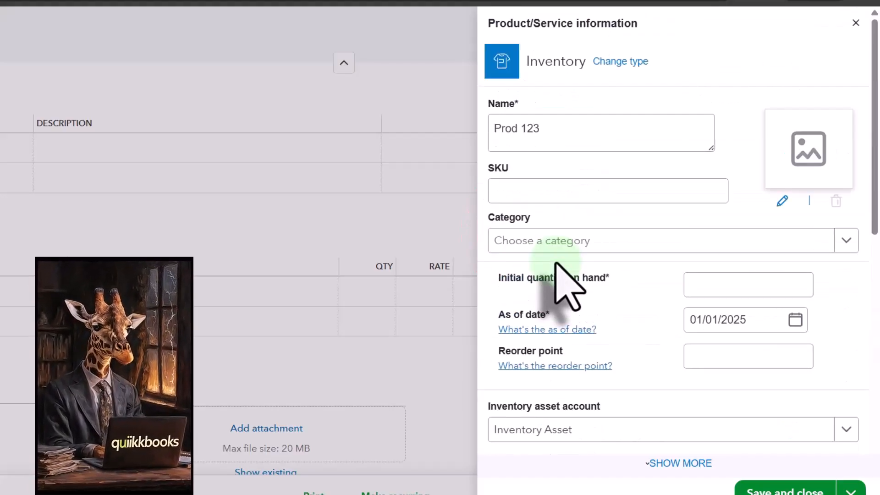
scroll(568, 284, "down", 4)
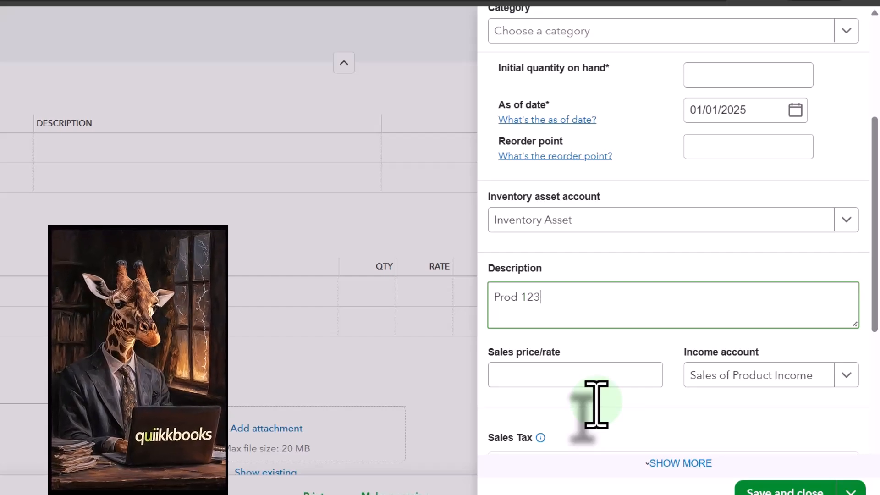
left_click(607, 372)
left_click(612, 383)
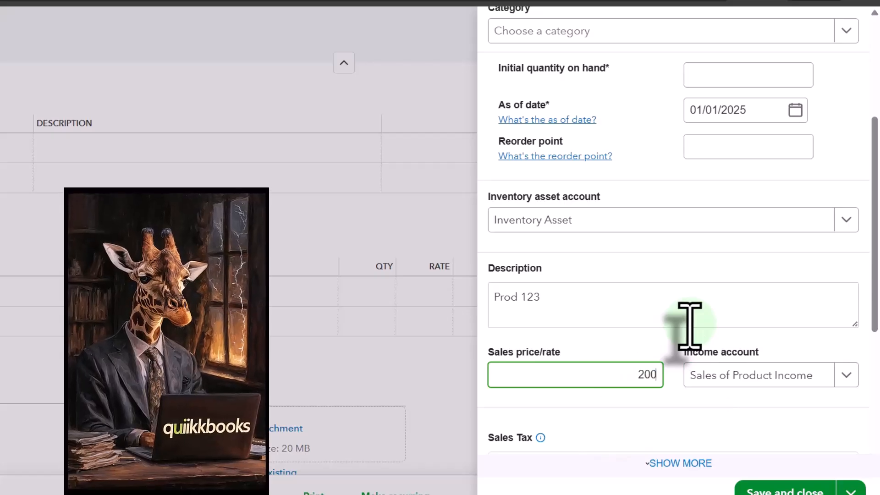
key("Tab")
Enter Prod 123 as the item's purchase description and set its cost to 150
scroll(693, 298, "down", 4)
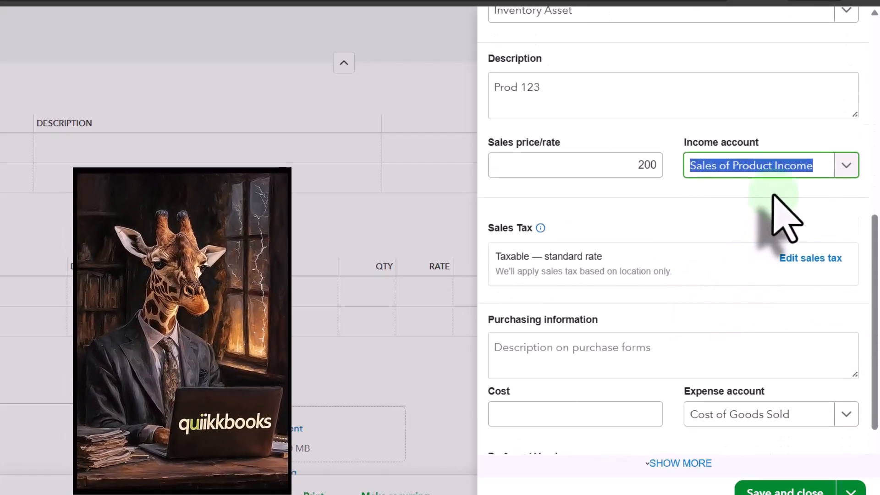
key("Tab")
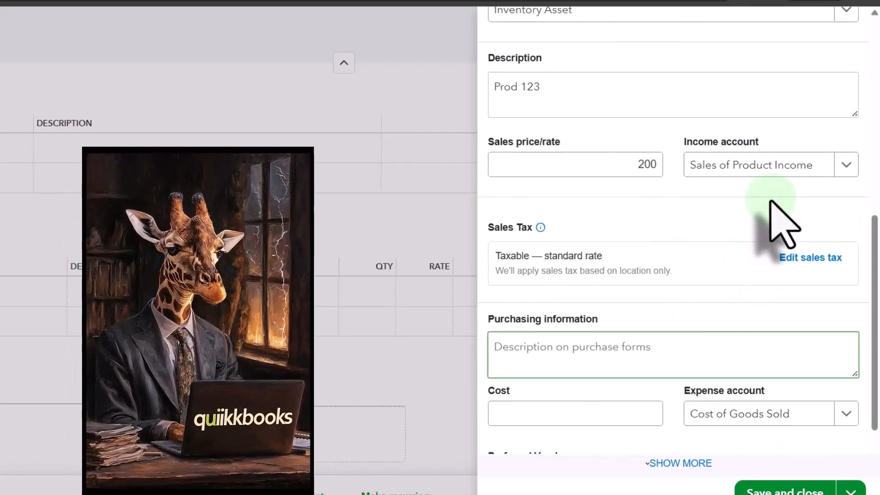
scroll(757, 206, "down", 1)
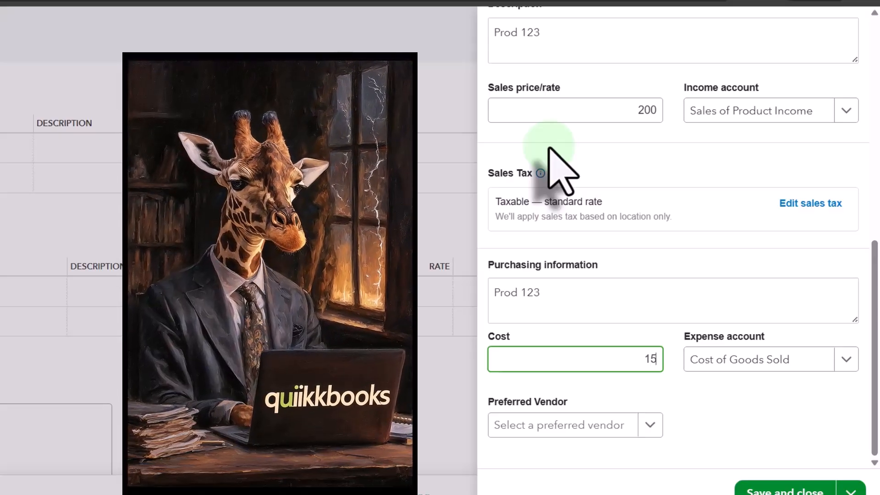
type("0")
key("Tab")
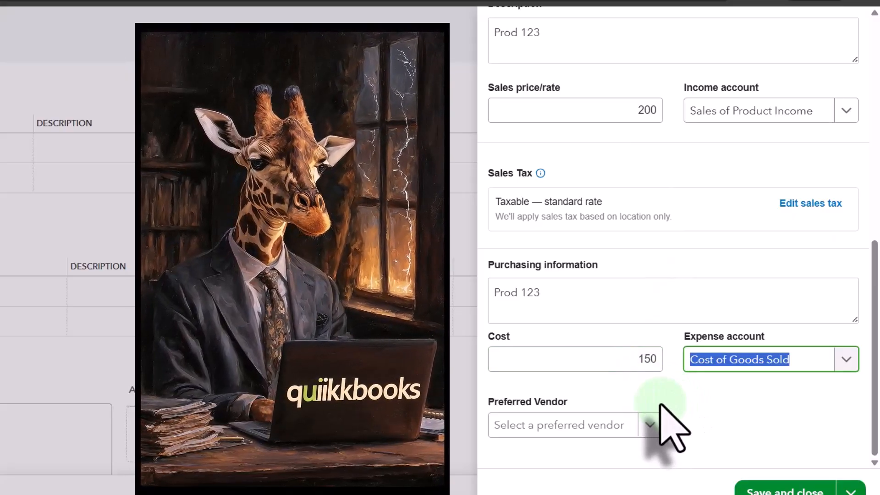
Set the initial quantity on hand of the new Prod 123 inventory item to 0 and save the item
left_click(780, 490)
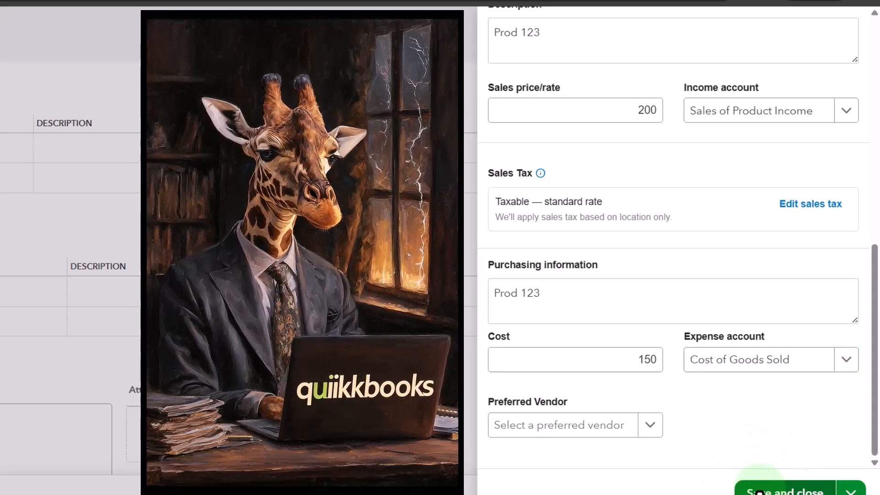
left_click(759, 491)
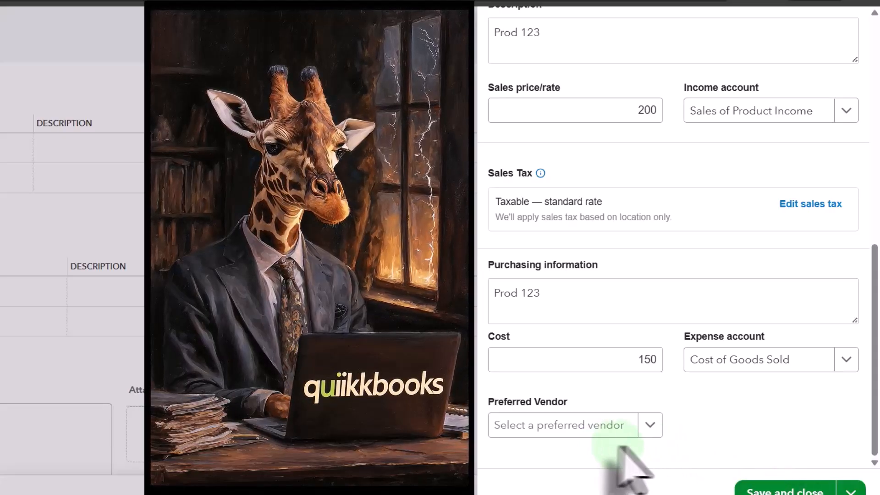
scroll(660, 415, "up", 8)
left_click(731, 288)
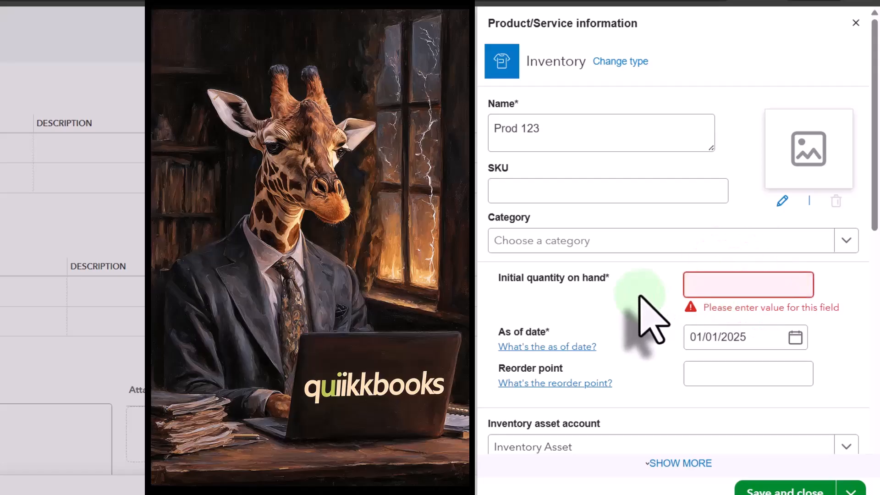
type("0")
scroll(660, 320, "down", 8)
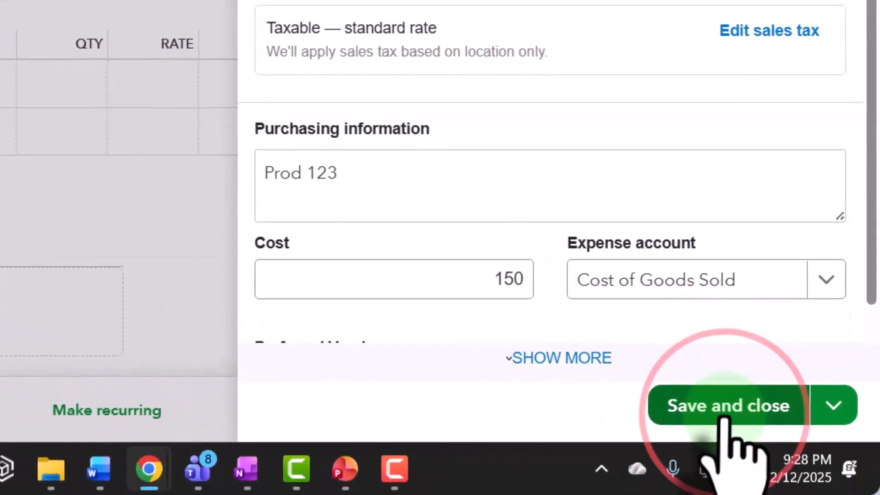
left_click(723, 406)
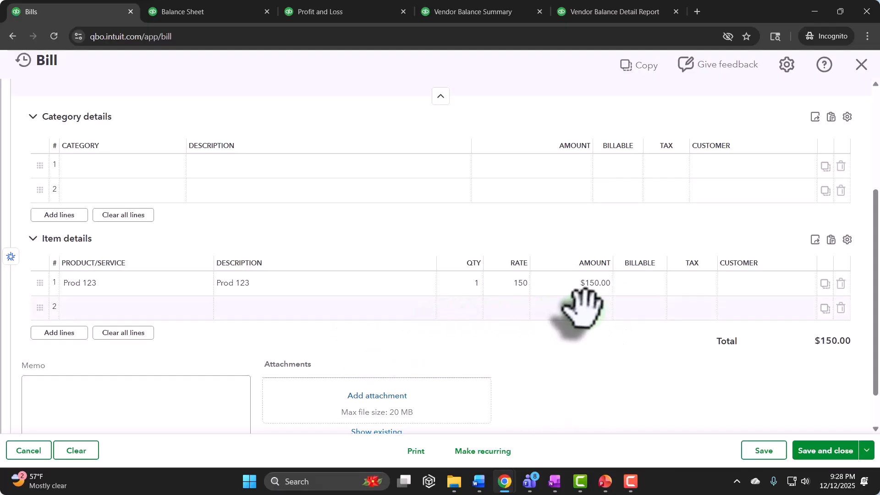
Mark the Prod 123 line in the bill's item details as billable and taxable
left_click(642, 287)
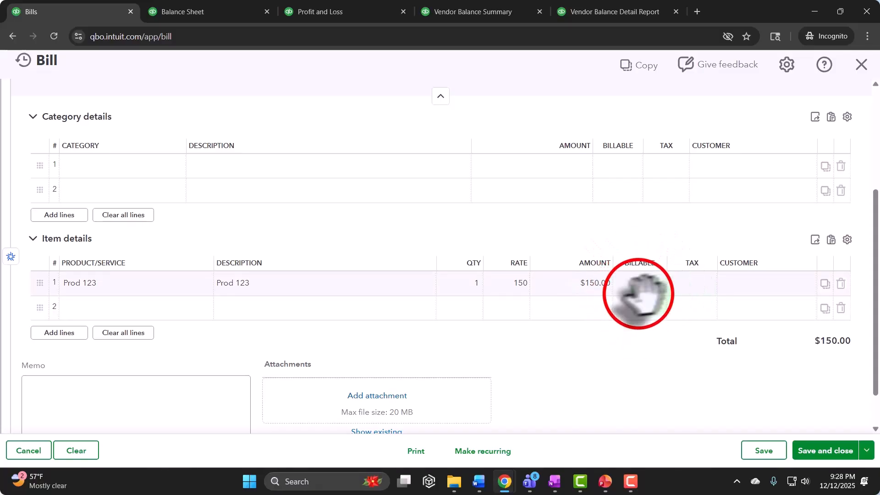
left_click(639, 284)
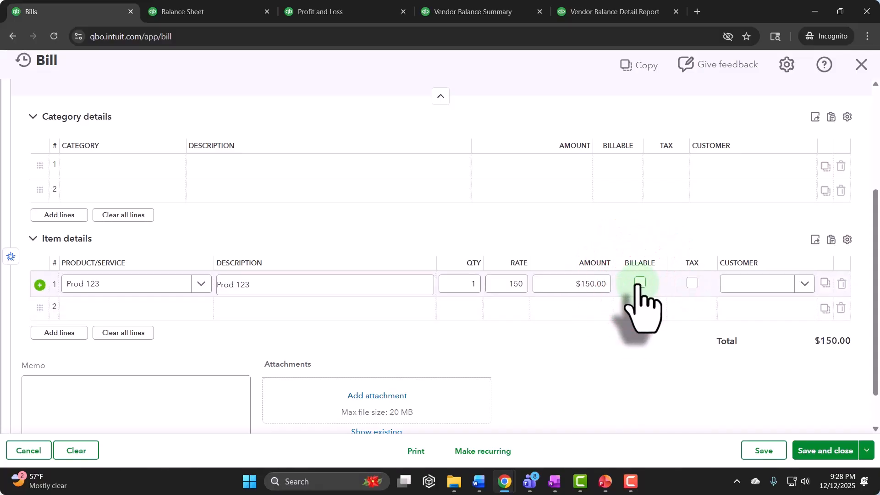
left_click(693, 283)
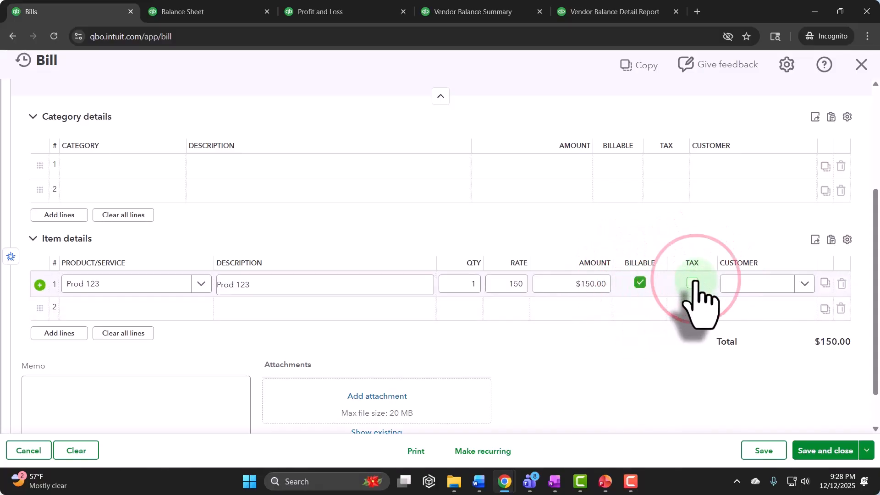
Assign the Prod 123 line to Cust 1, adding and saving it as a new customer
left_click(803, 284)
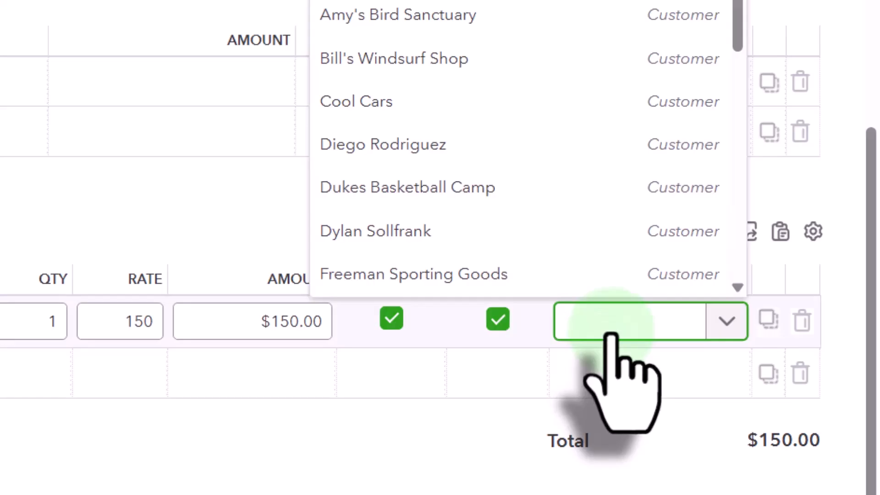
type("Cust 1")
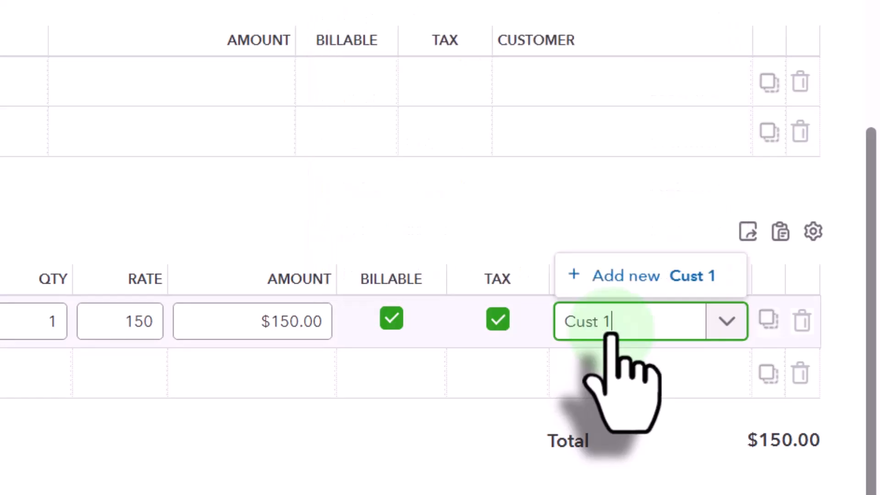
key("Tab")
left_click(840, 449)
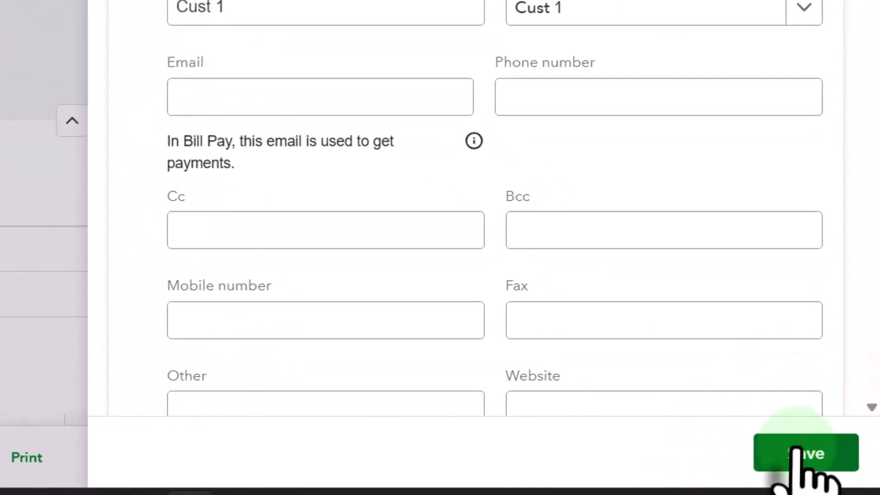
left_click(800, 454)
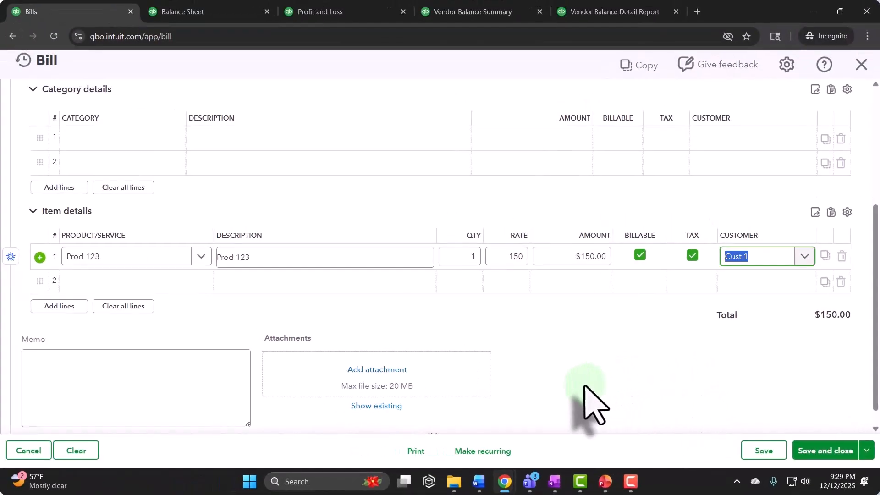
Review the completed Prod 123 item line, then save and close the bill
scroll(585, 386, "up", 1)
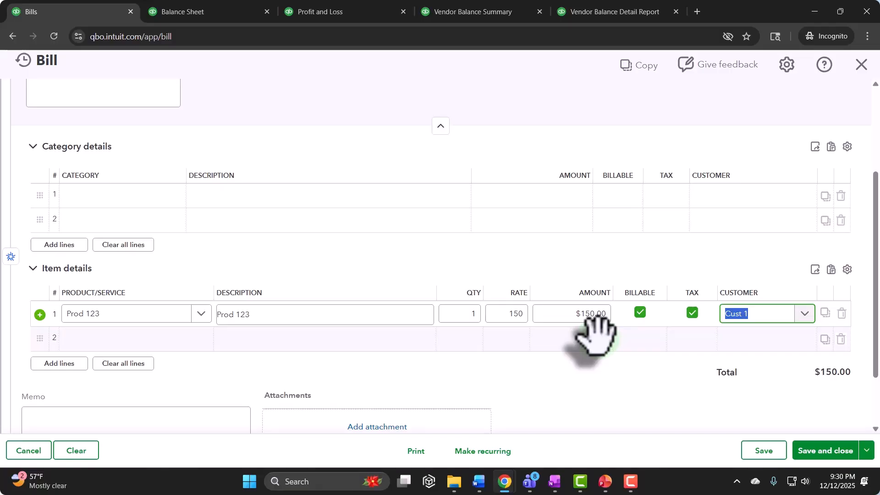
scroll(531, 339, "down", 2)
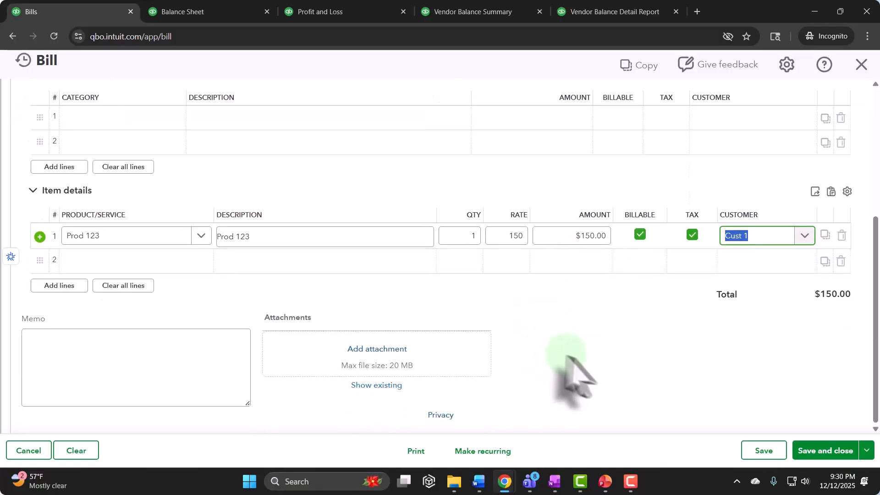
left_click(832, 439)
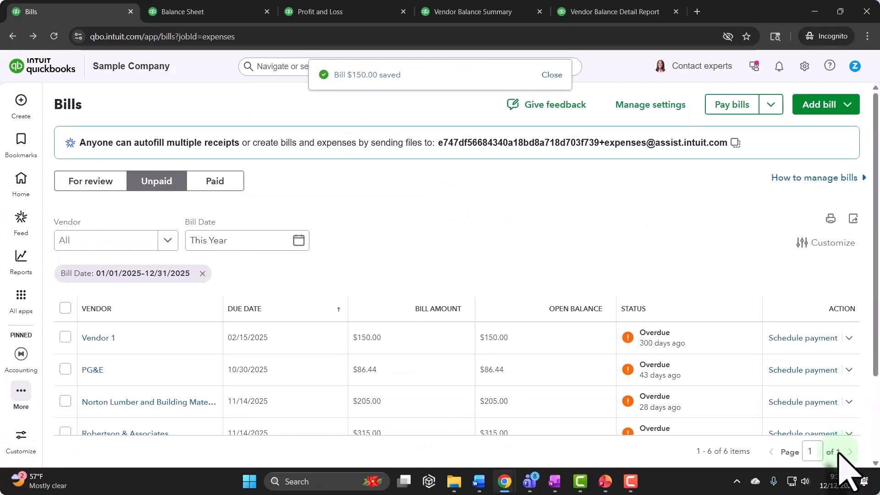
Refresh the Balance Sheet and examine the transactions behind Accounts Payable (A/P), returning to the summary report
left_click(344, 14)
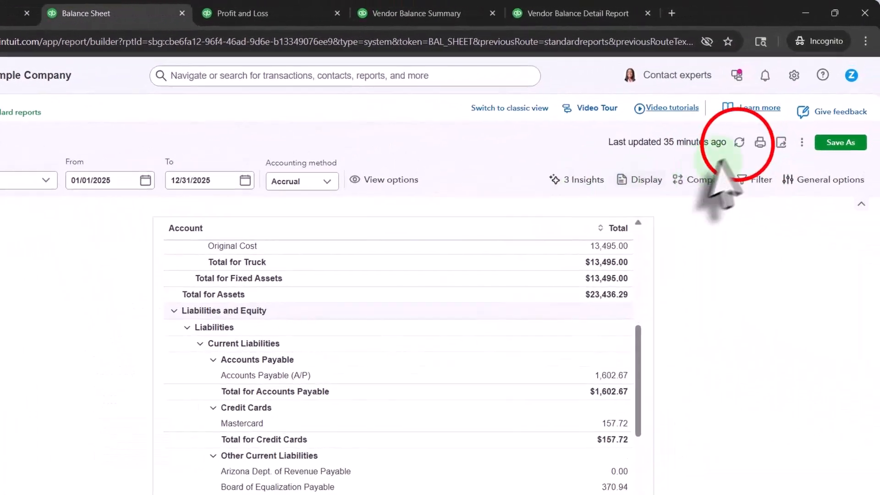
left_click(740, 142)
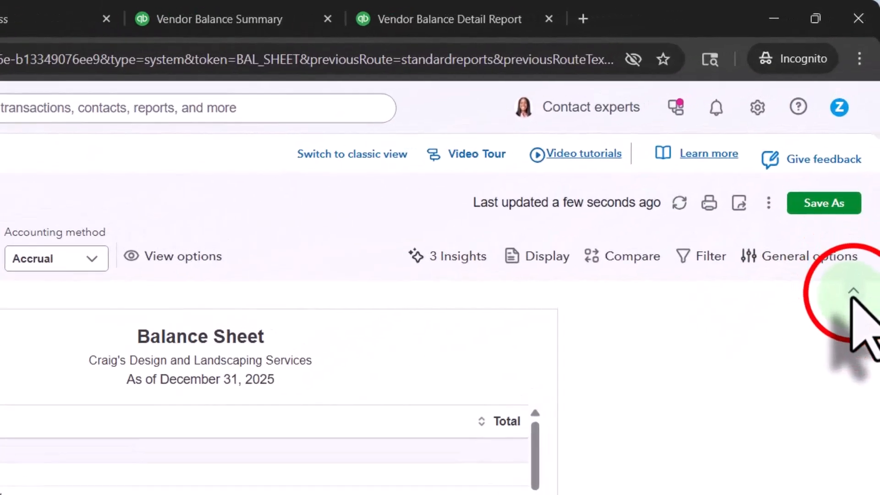
left_click(864, 180)
scroll(382, 373, "down", 6)
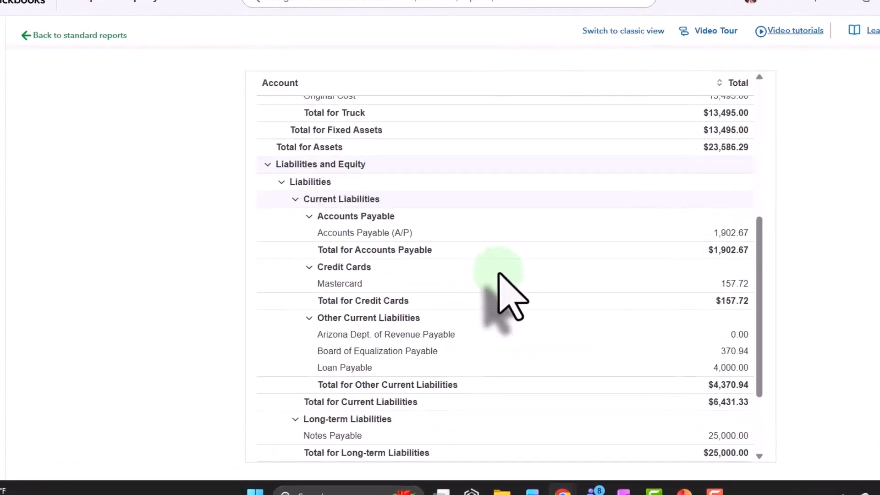
scroll(499, 273, "down", 1)
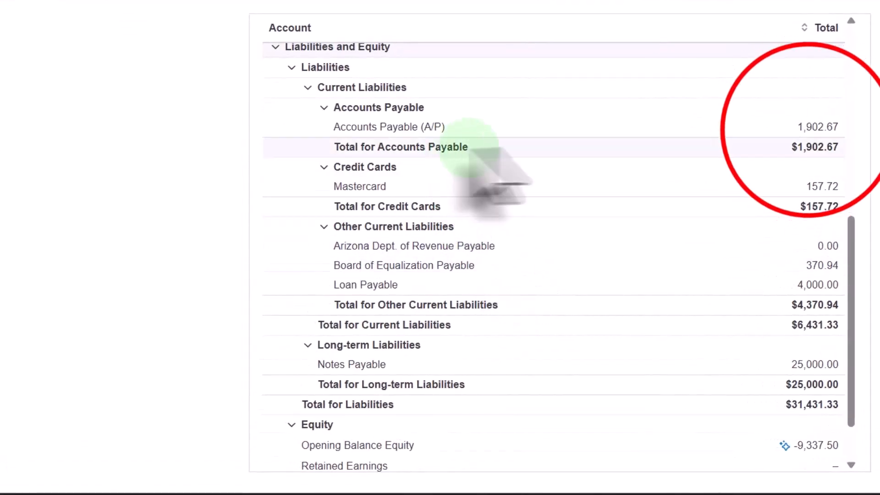
left_click(806, 128)
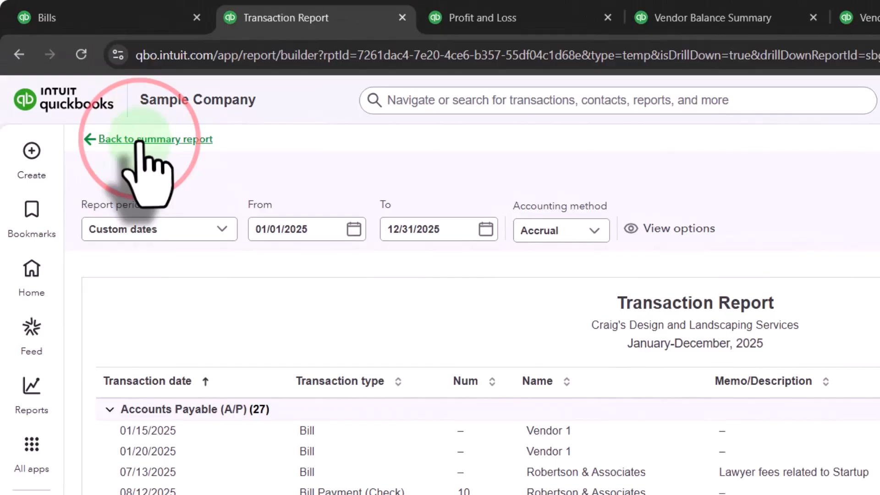
left_click(29, 62)
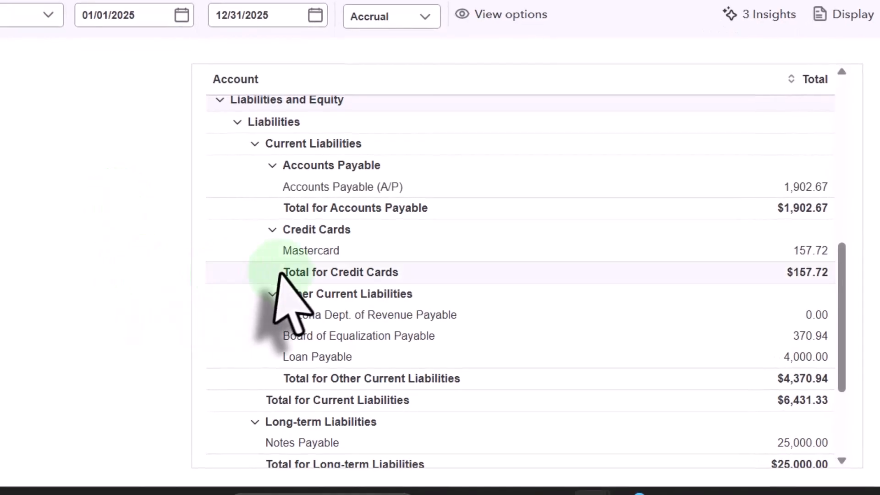
Examine the transactions behind the Inventory Asset balance on the Balance Sheet and return to the summary report
scroll(285, 280, "up", 10)
scroll(321, 283, "down", 4)
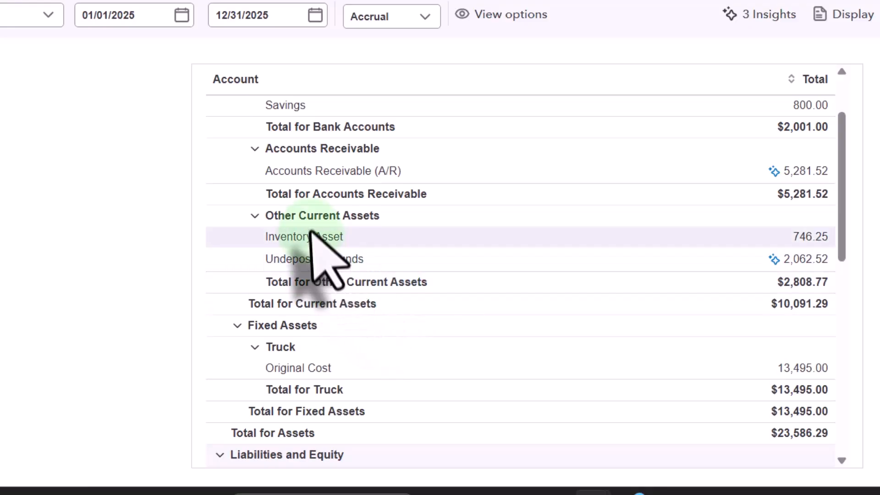
left_click(811, 237)
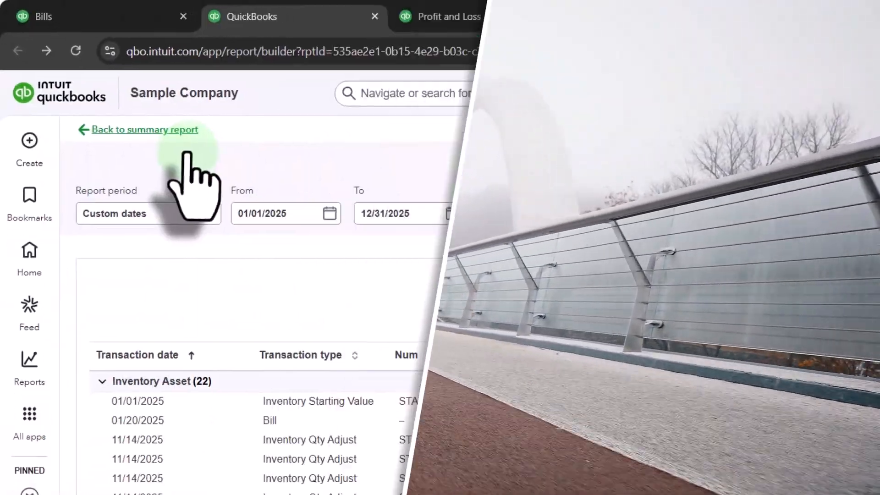
left_click(179, 132)
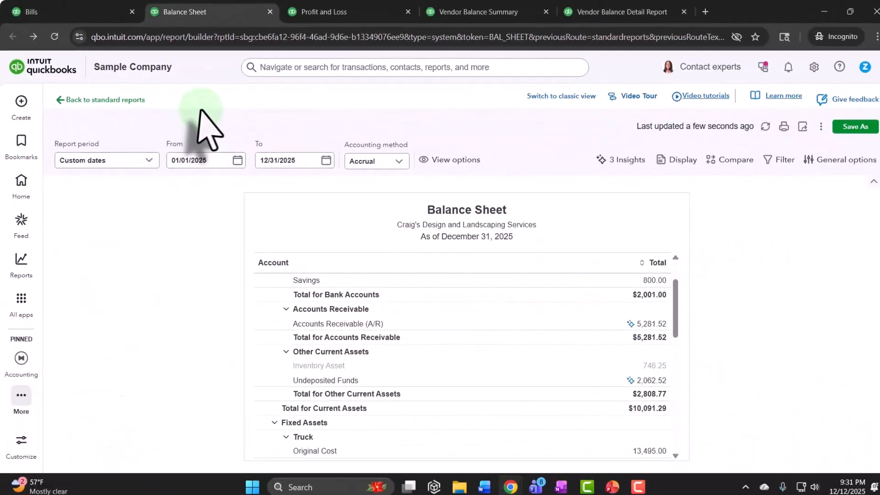
Check the Profit and Loss report and the vendor totals in the Vendor Balance Summary report
left_click(323, 6)
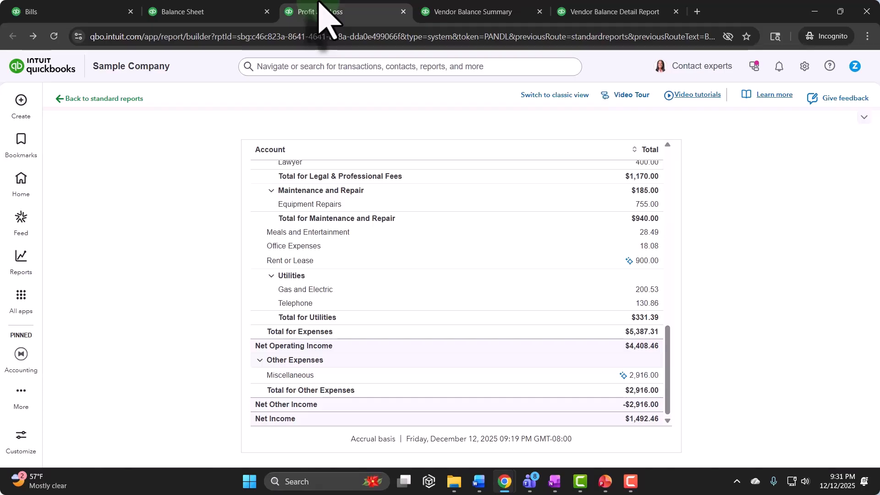
left_click(449, 6)
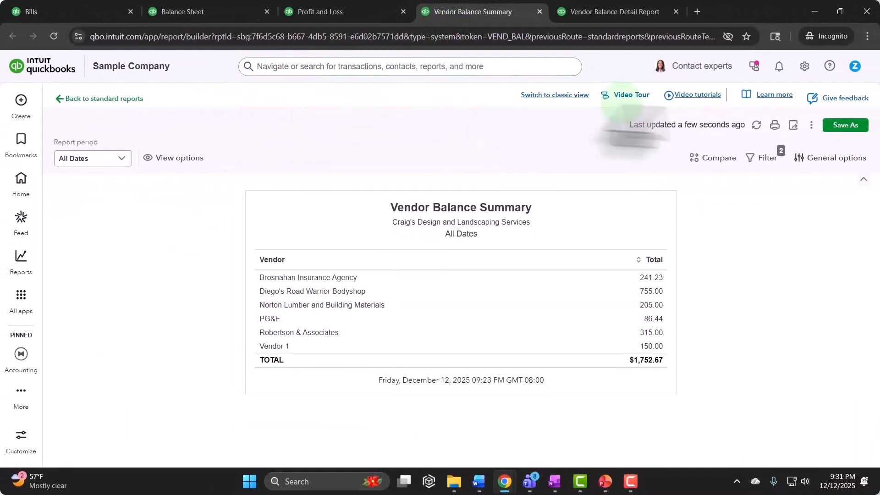
left_click(770, 157)
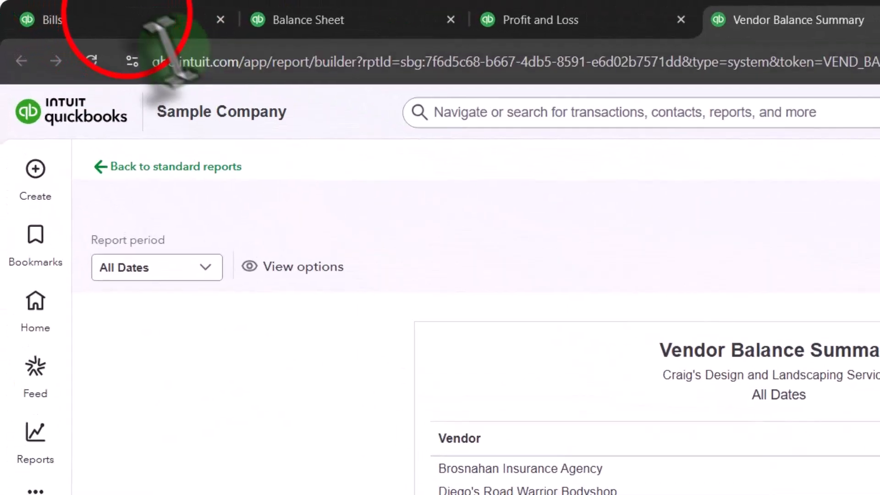
Review the Vendor 1 entries in the unpaid bills list and open the Customer Hub overview
left_click(138, 21)
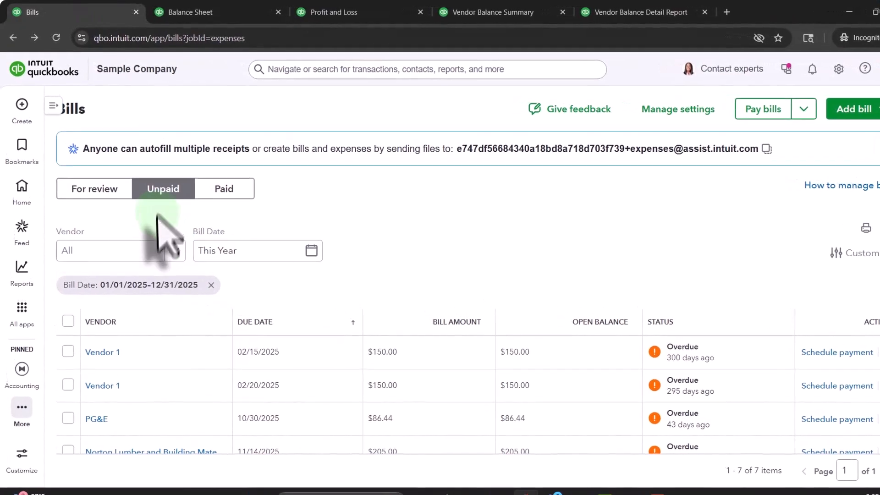
scroll(229, 298, "down", 1)
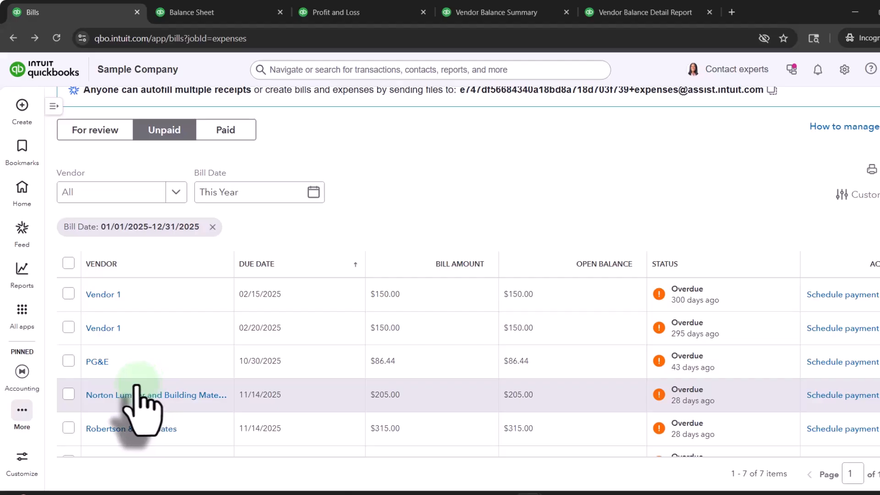
mouse_move(38, 378)
mouse_move(29, 313)
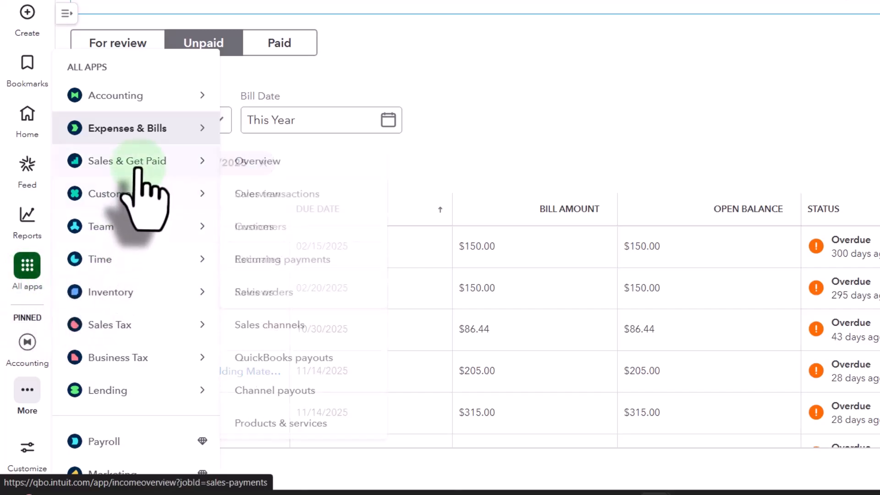
mouse_move(137, 196)
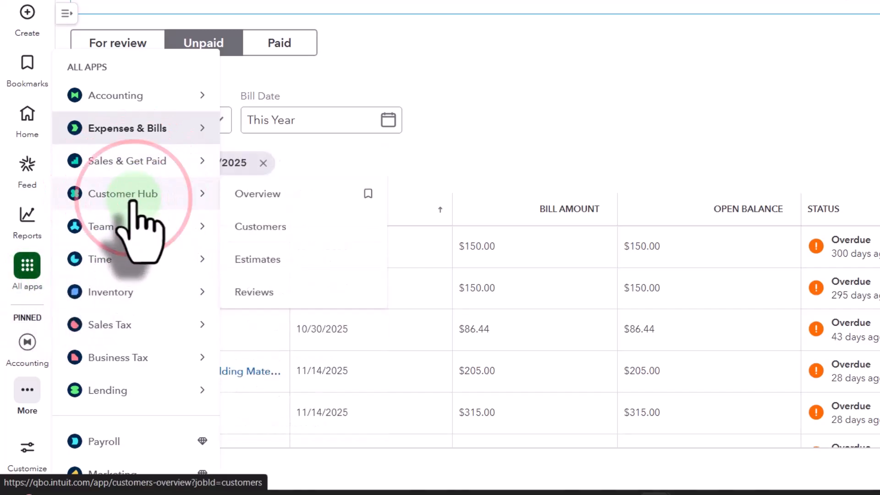
left_click(133, 197)
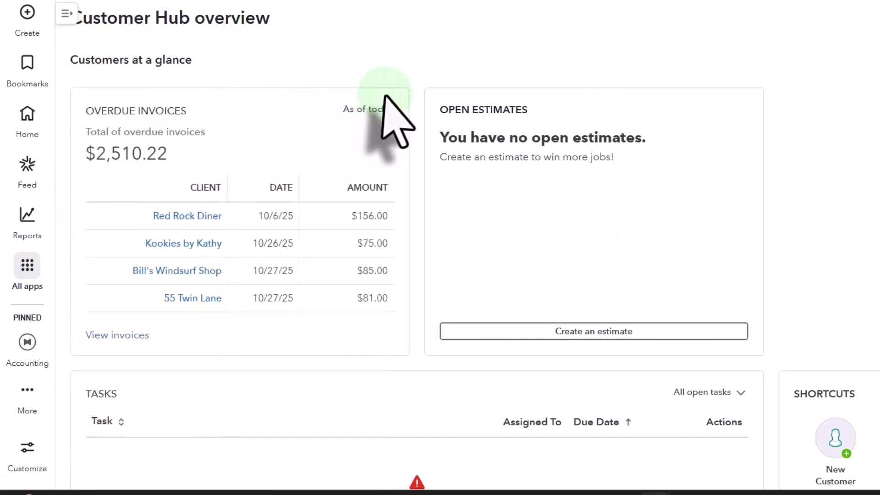
scroll(366, 183, "down", 2)
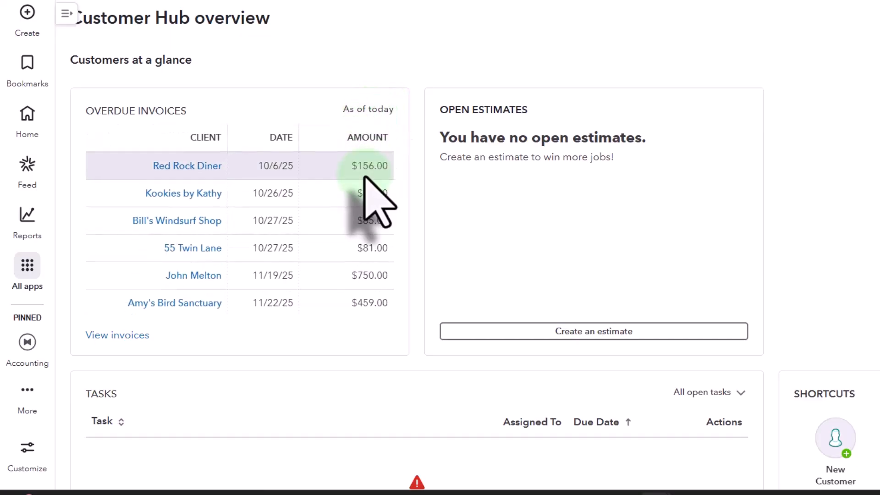
scroll(373, 196, "up", 2)
Open the Customers list from the Customer Hub and collapse the apps navigation
left_click(67, 14)
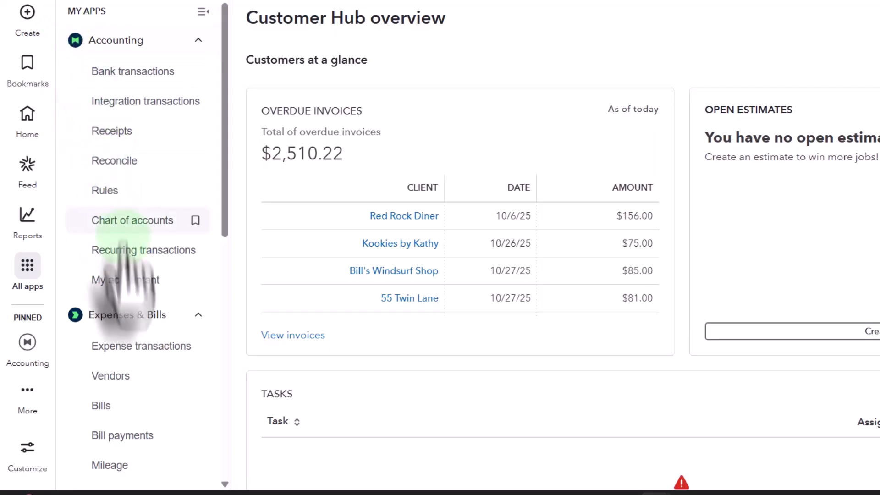
scroll(140, 348, "down", 2)
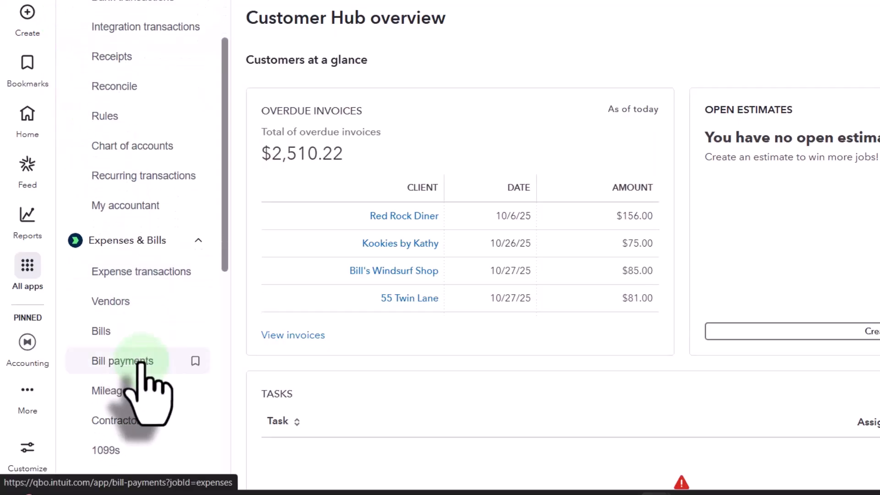
scroll(139, 362, "down", 4)
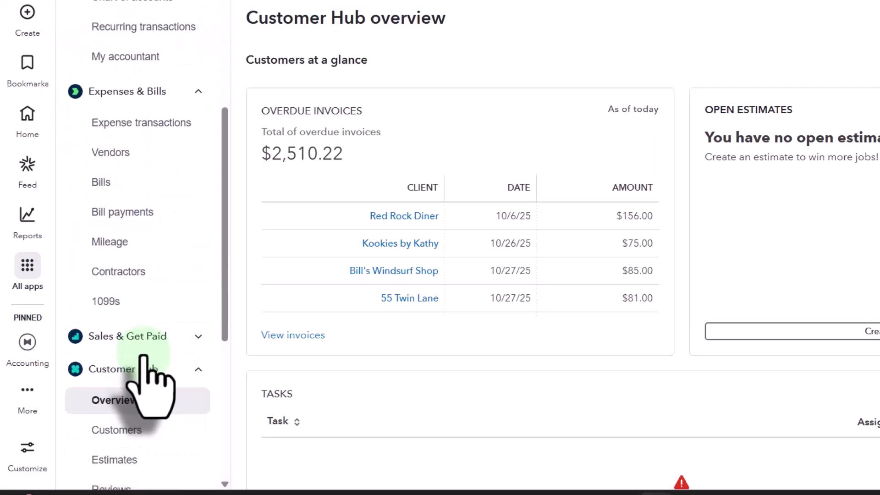
scroll(146, 395, "down", 2)
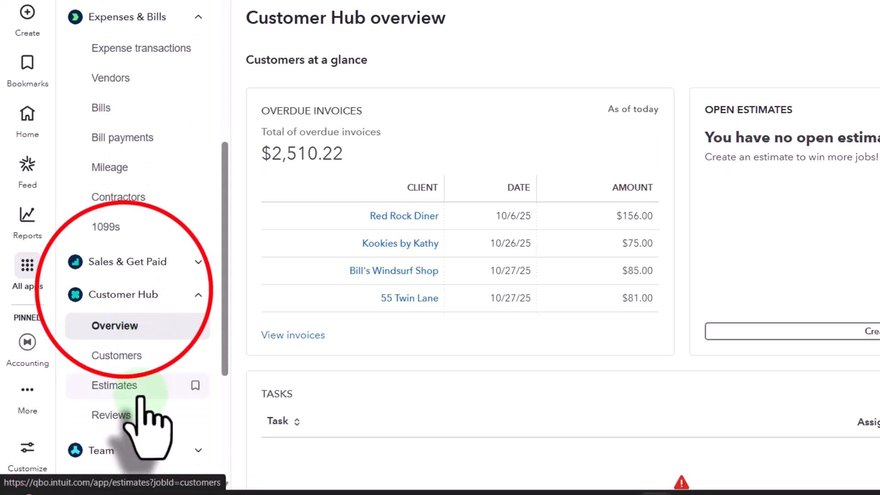
scroll(140, 397, "down", 2)
left_click(120, 284)
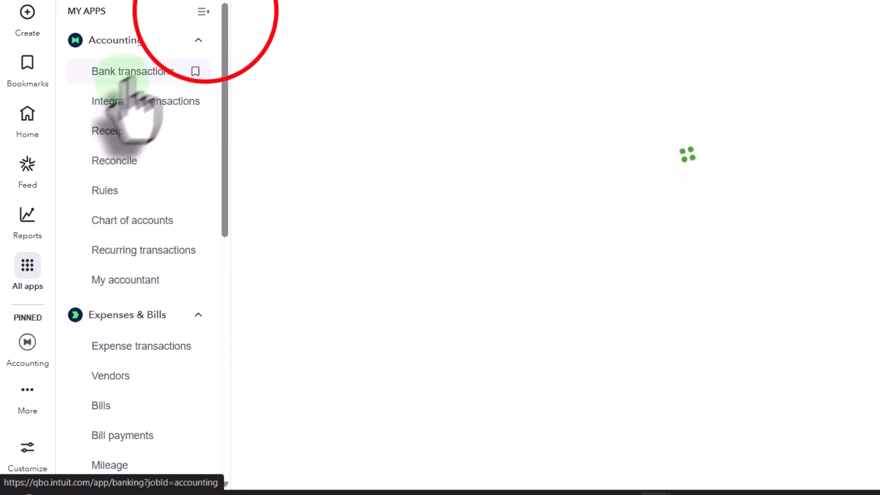
left_click(203, 11)
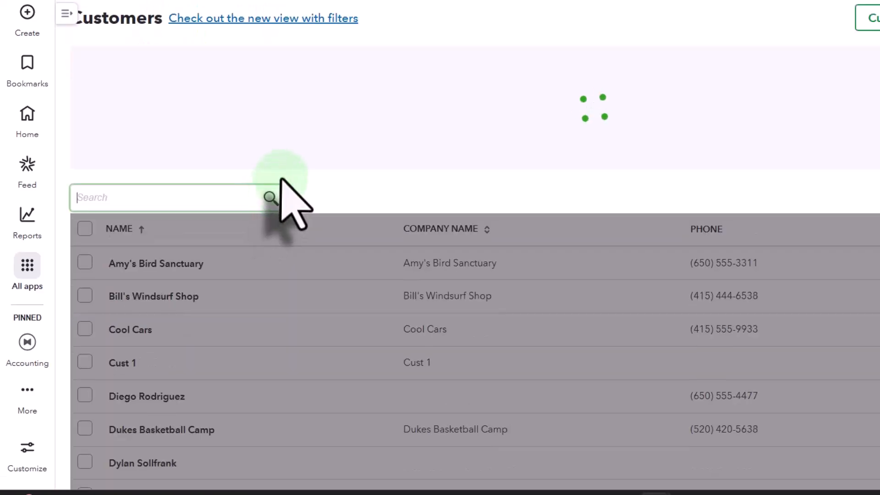
Look through the customer list, open Cust 1 and review its transaction list, dismissing the transaction details tip
scroll(281, 174, "down", 7)
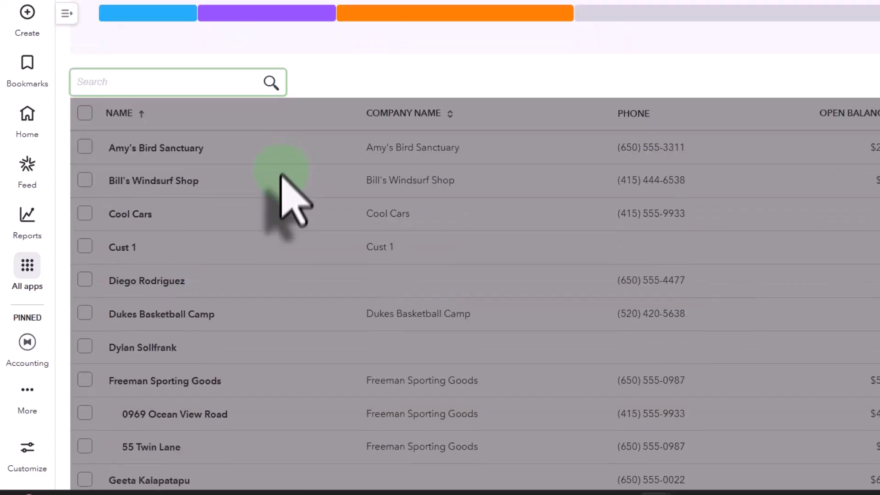
scroll(281, 228, "down", 4)
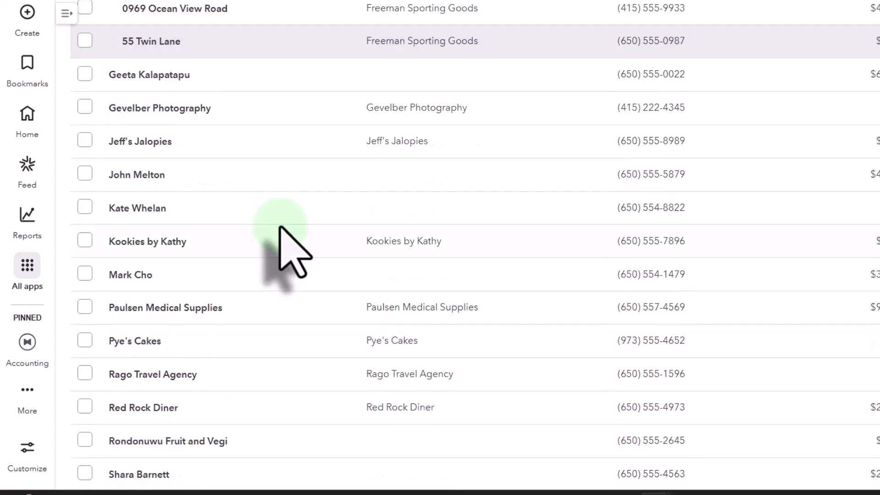
scroll(281, 232, "down", 5)
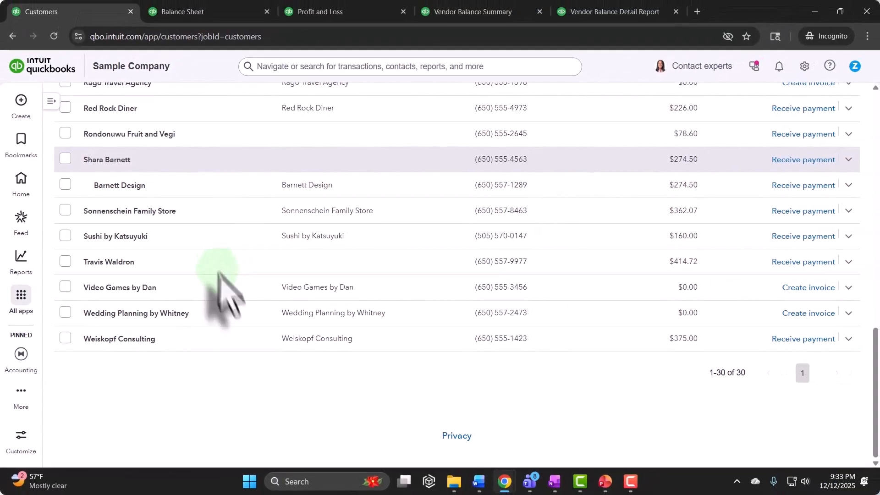
scroll(276, 308, "up", 15)
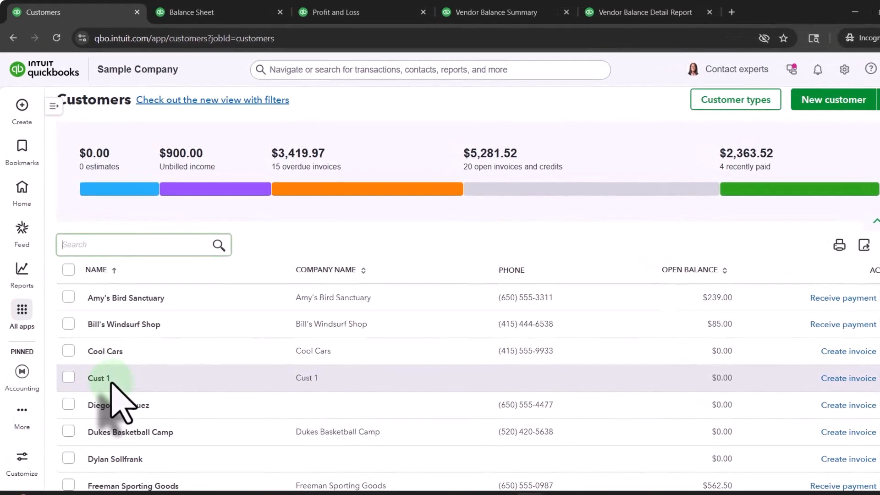
left_click(109, 380)
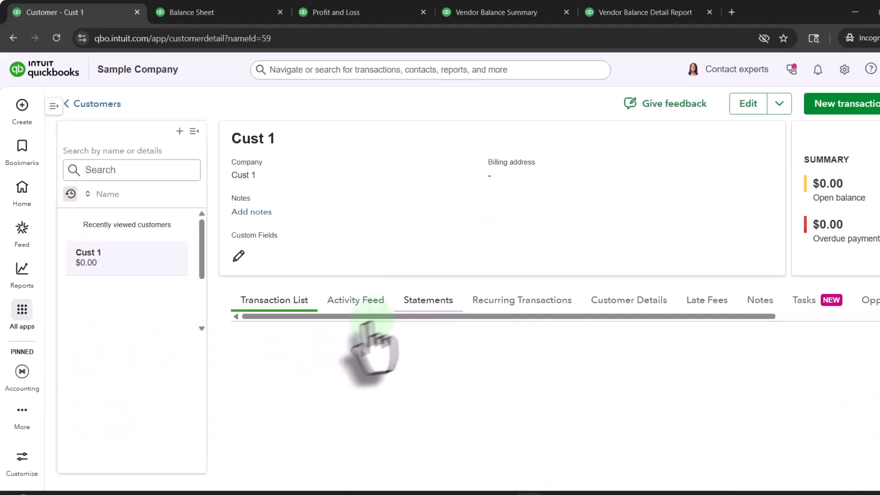
scroll(294, 403, "down", 3)
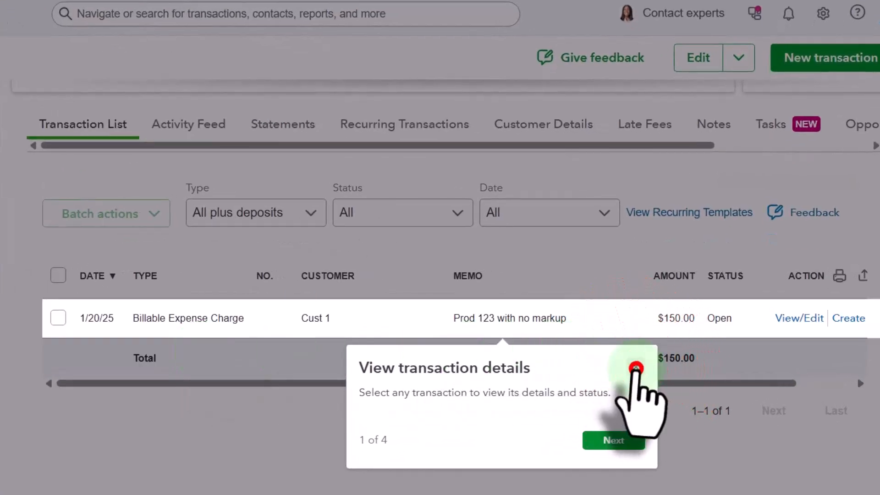
left_click(636, 369)
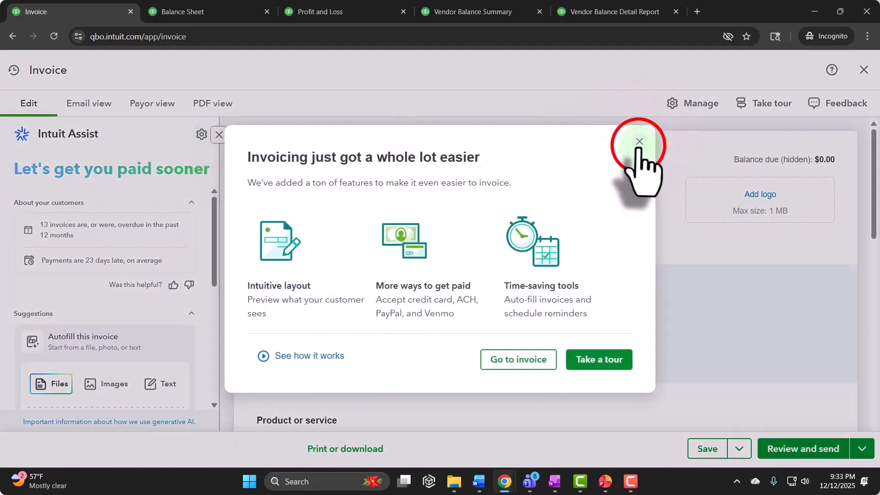
Dismiss the invoicing introduction on the new invoice and close the Intuit Assist and Manage invoice panes
left_click(639, 142)
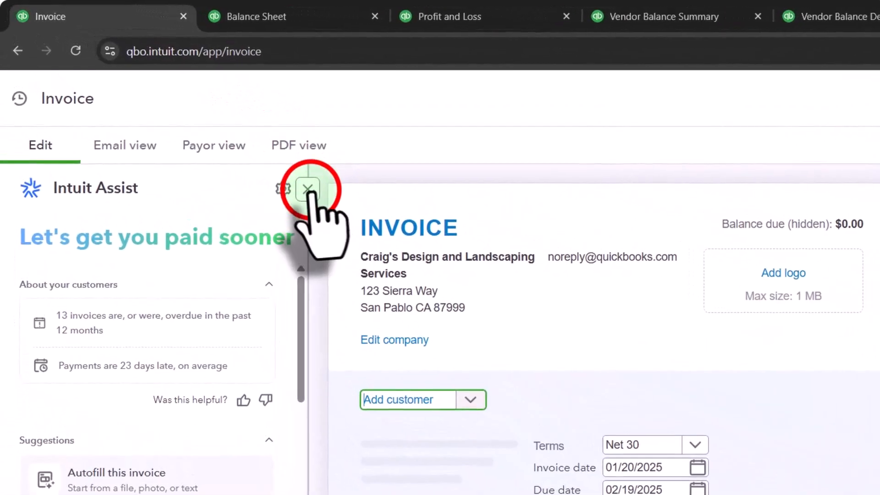
left_click(219, 134)
left_click(863, 142)
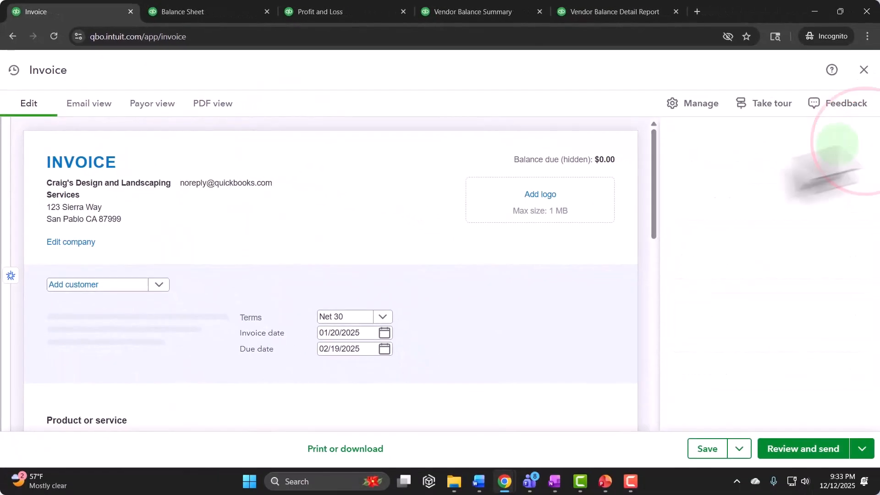
Choose Cust 1 as the invoice's customer and add the suggested Prod 123 billable expense to the invoice
left_click(131, 284)
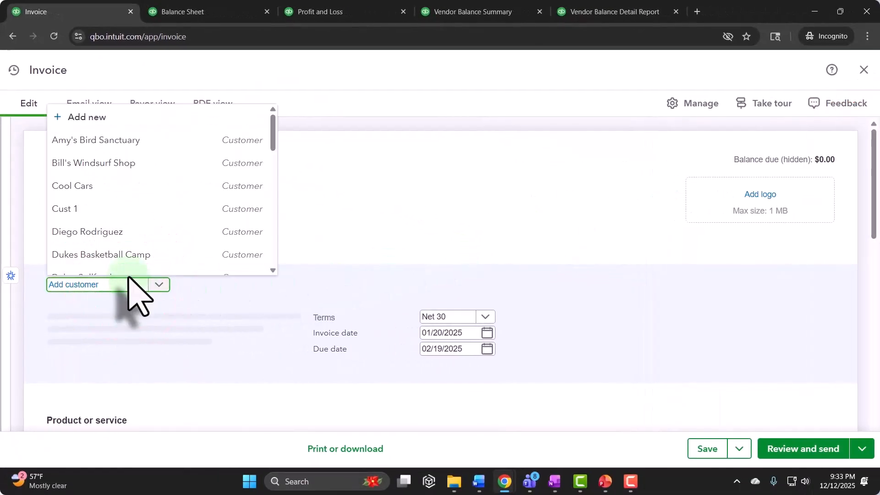
type("cust")
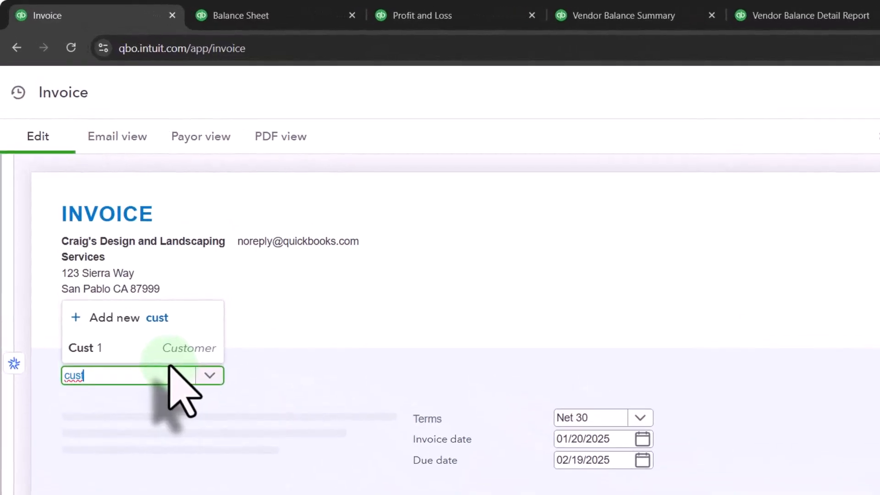
left_click(144, 347)
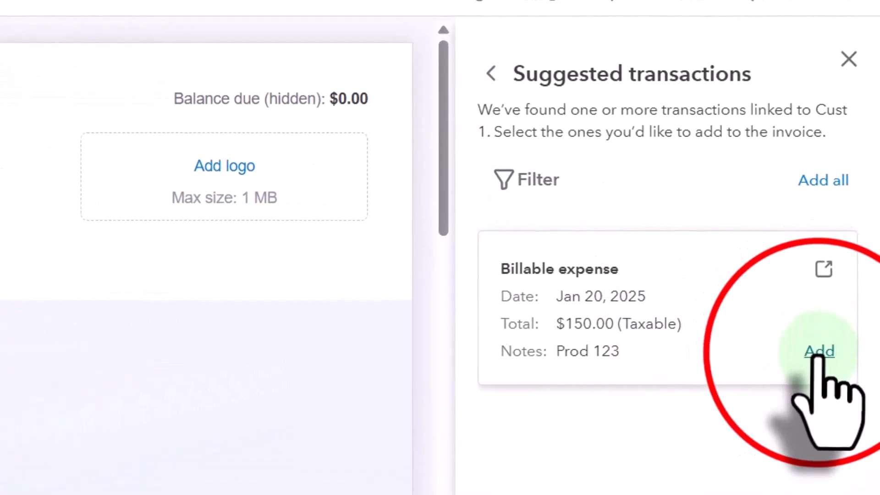
left_click(818, 351)
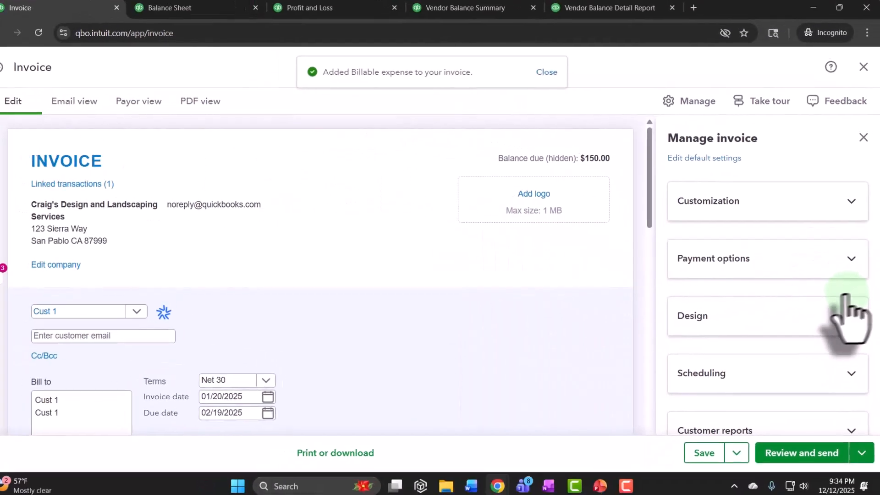
Examine the Prod 123 invoice line's quantity and rate, with the Manage invoice pane closed
scroll(238, 278, "down", 3)
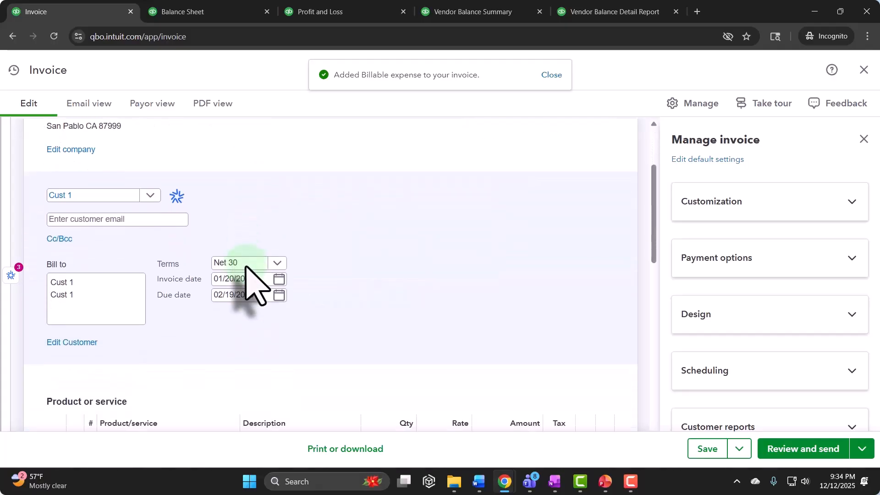
scroll(248, 268, "down", 5)
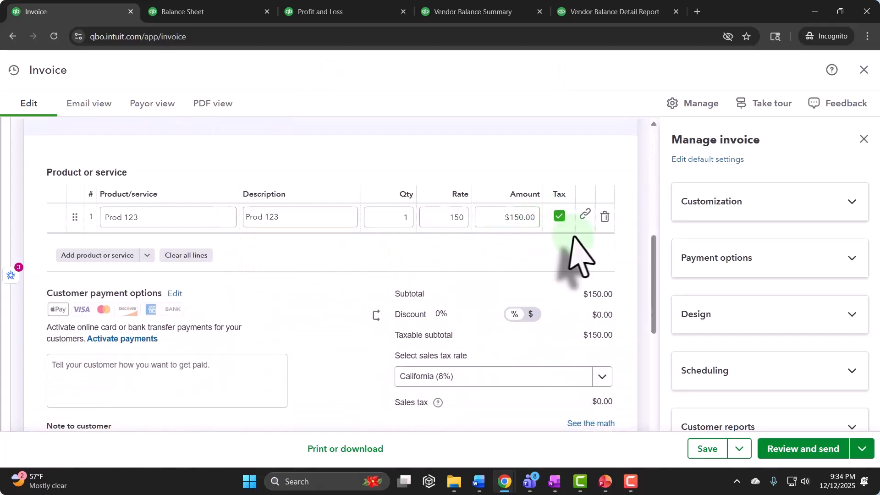
left_click(864, 139)
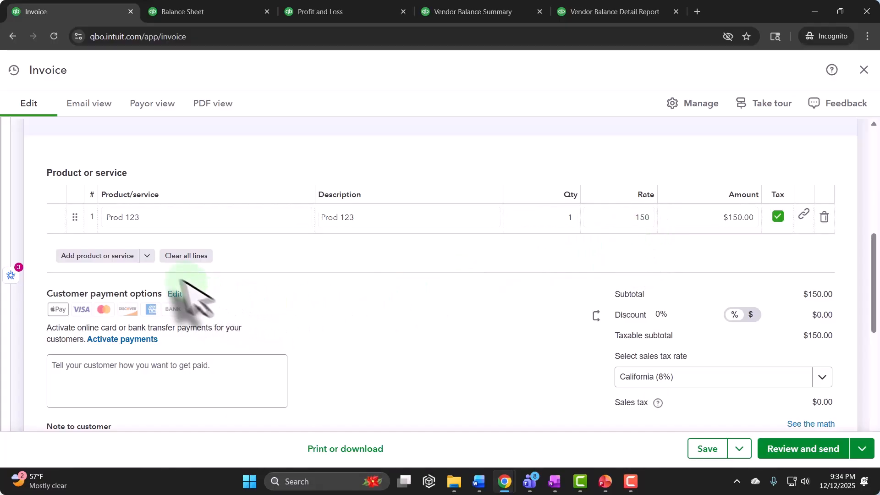
left_click(556, 219)
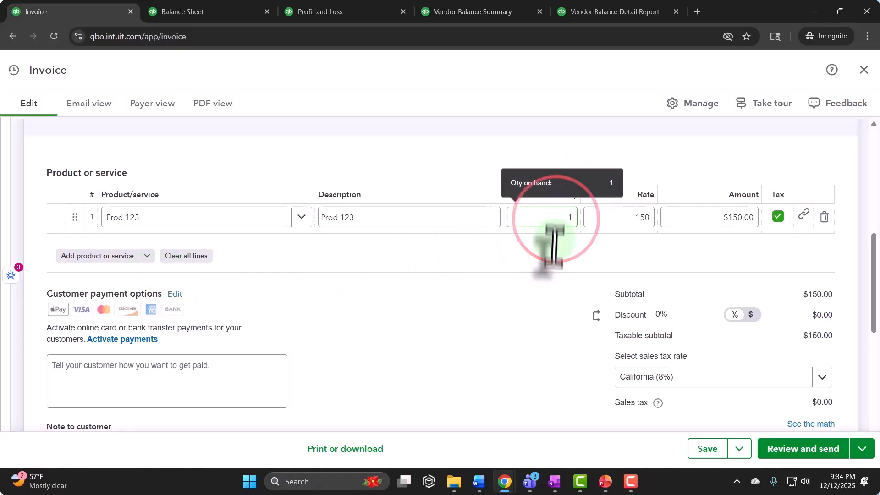
key("Tab")
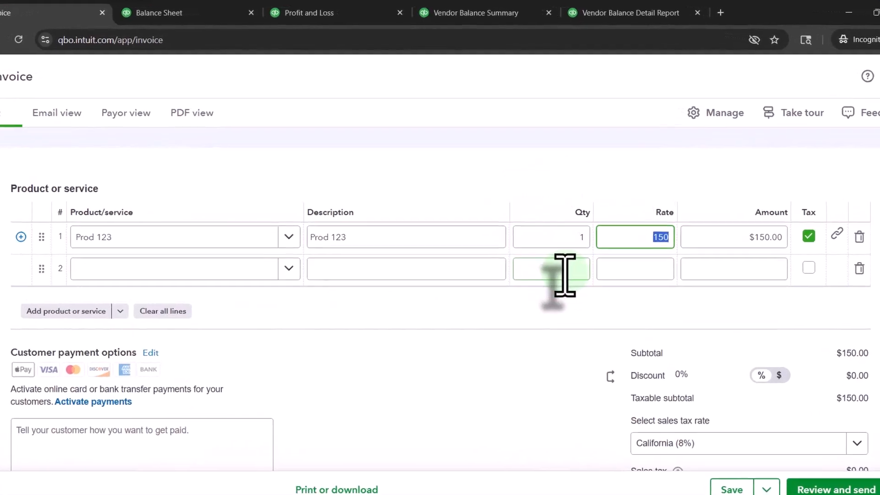
Add Prod 123 as a second invoice line and set the linked first line's rate to 200
left_click(151, 275)
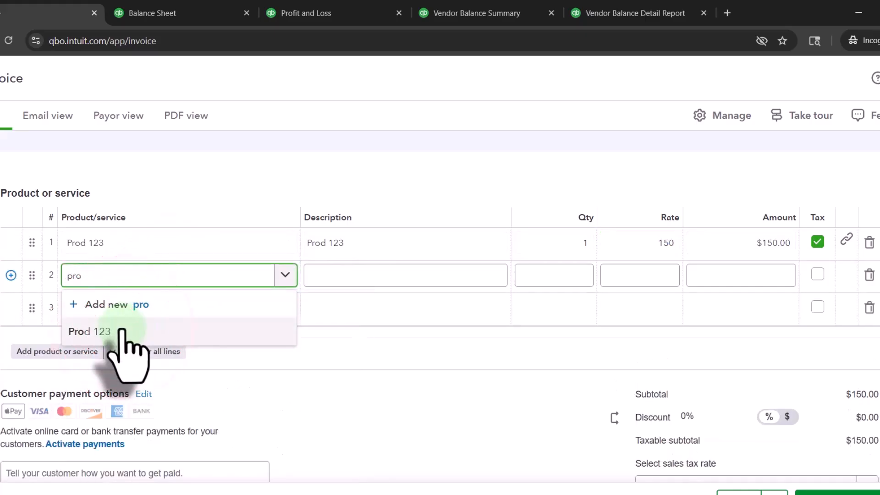
left_click(121, 331)
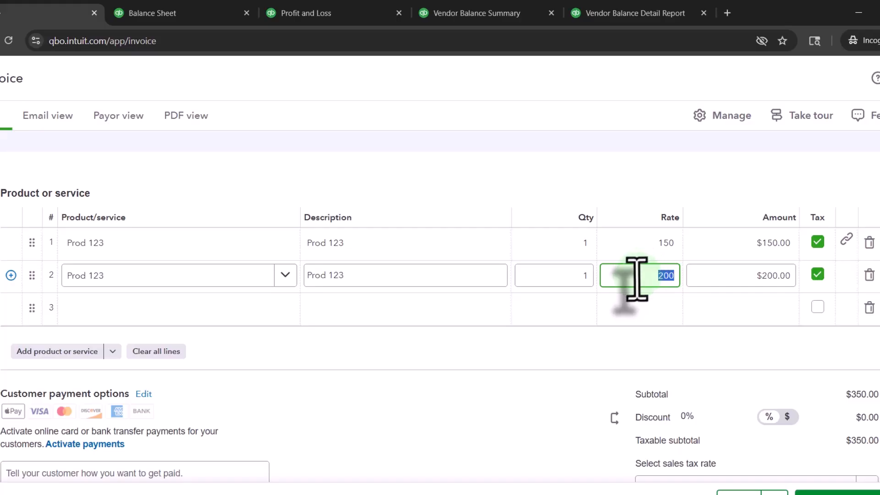
left_click(662, 242)
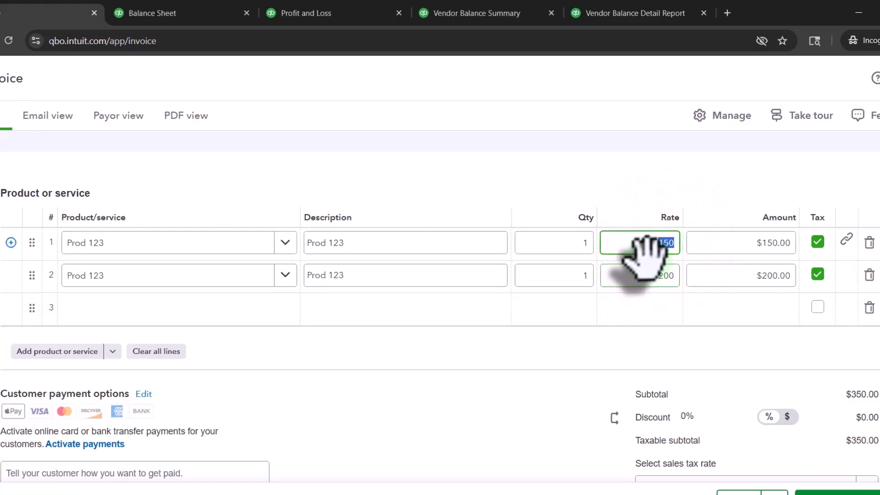
type("200")
key("Tab")
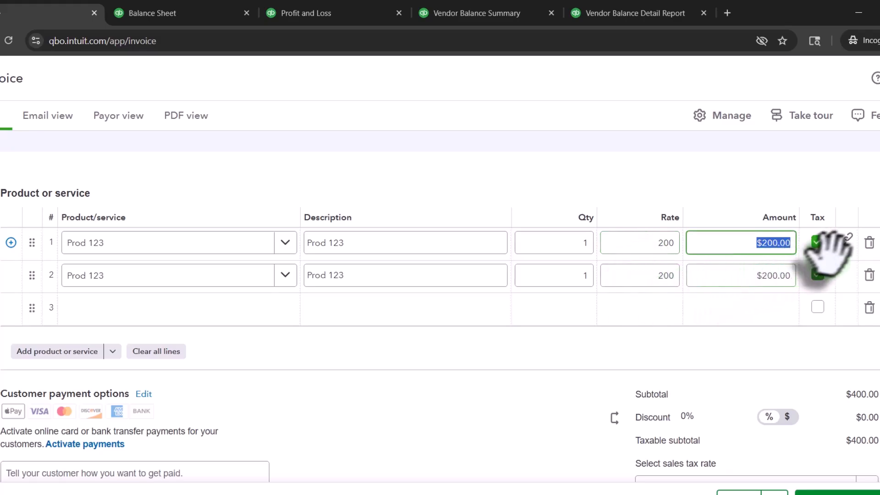
Delete the second Prod 123 line and leave the invoice without saving it
mouse_move(846, 241)
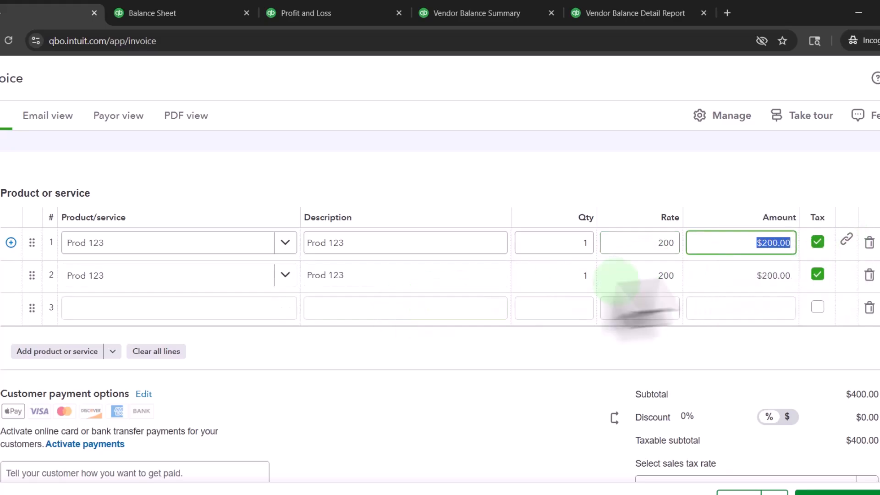
left_click(870, 275)
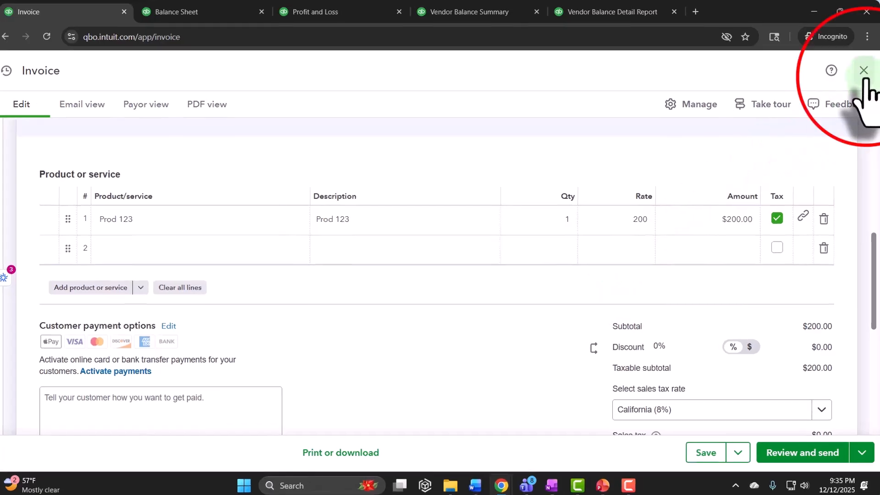
left_click(864, 71)
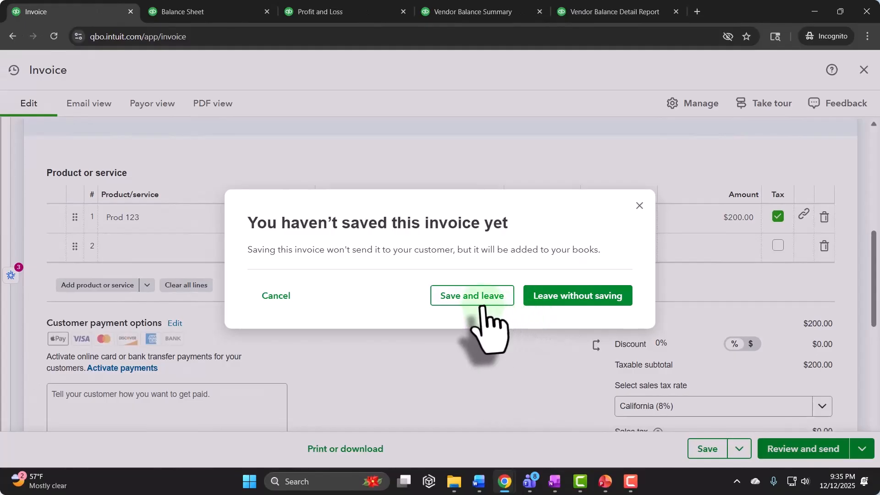
left_click(540, 300)
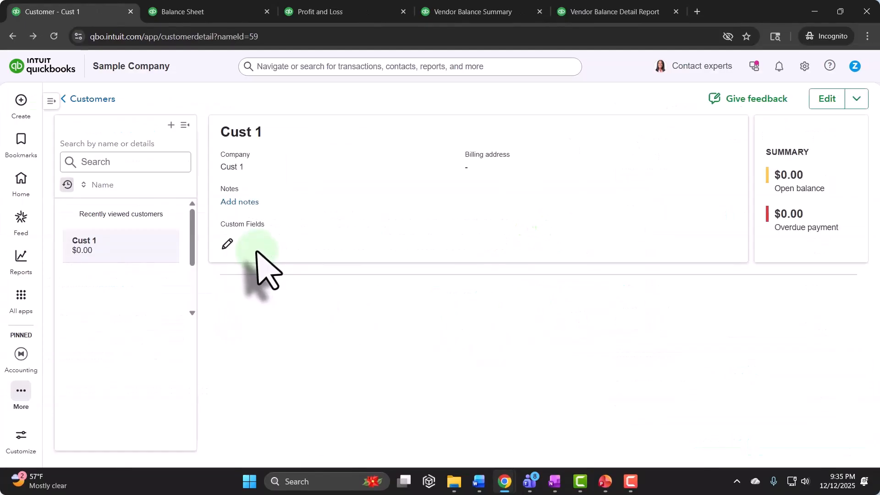